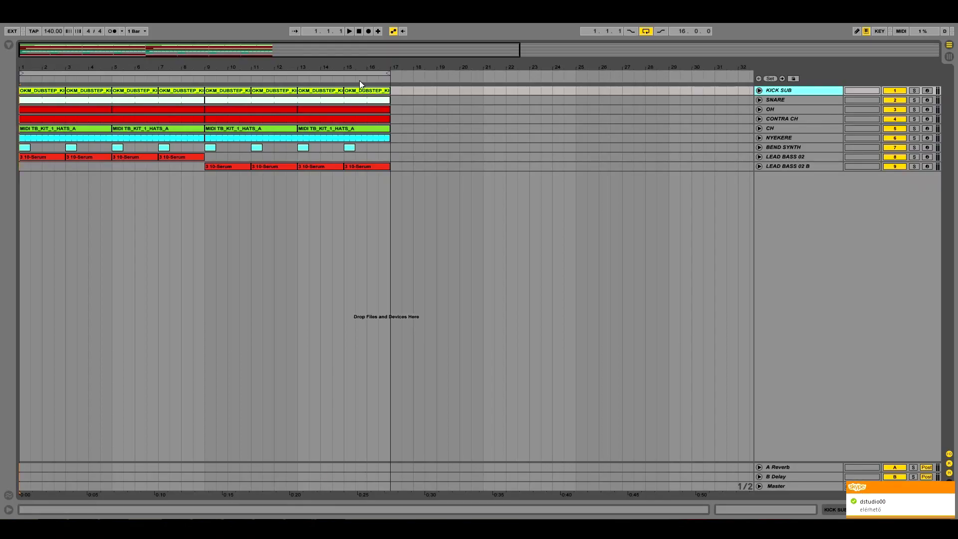
Play back the 16-bar arrangement loop from the start and stop it after listening.
click(354, 73)
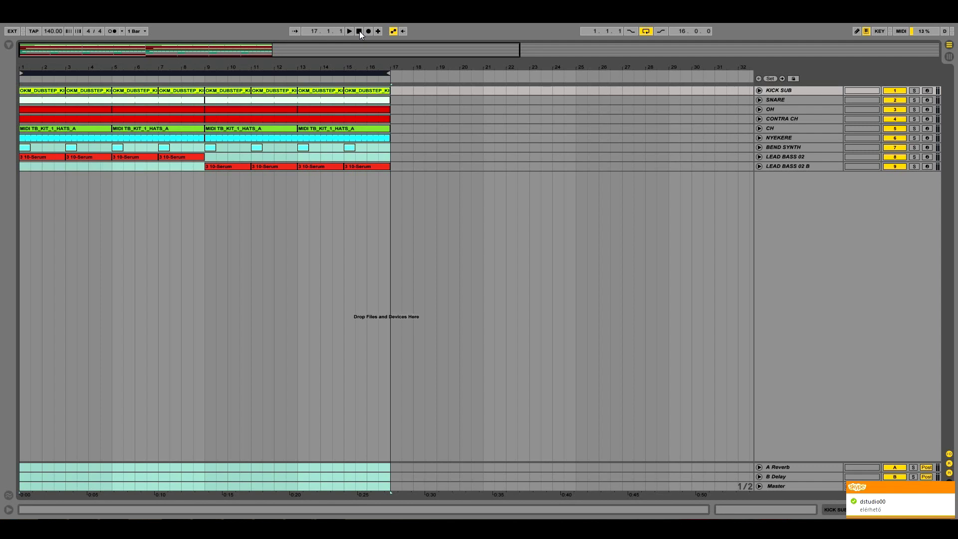
click(359, 31)
click(350, 31)
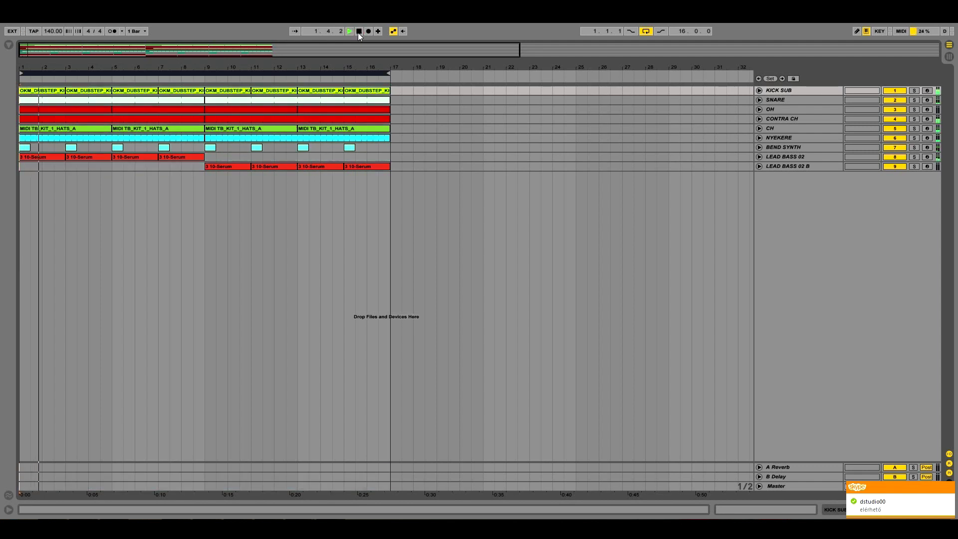
click(950, 489)
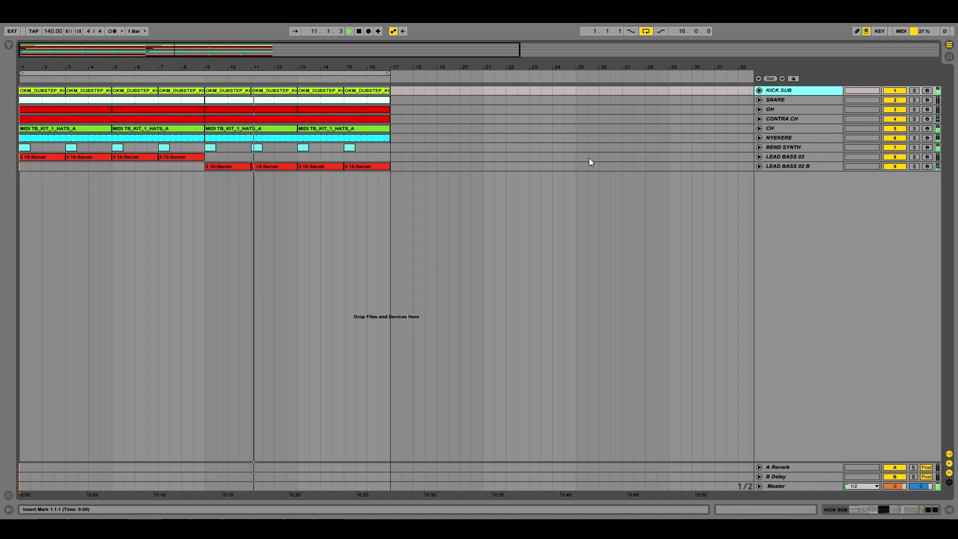
click(358, 32)
click(202, 72)
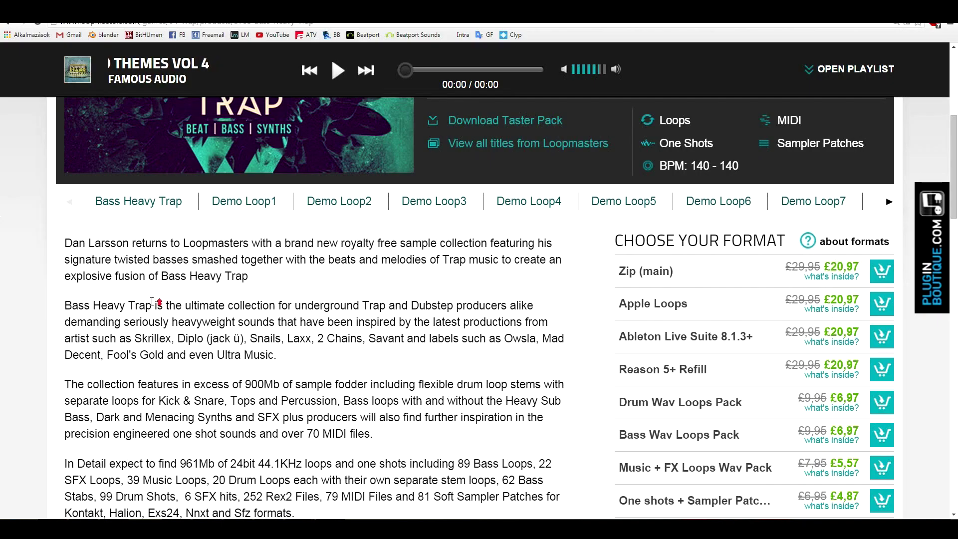
Review the Loopmasters Bass Heavy Trap page's description and contents list, highlighting the "89 Bass Loops" entry.
scroll(112, 291, up, 5)
scroll(3, 248, down, 2)
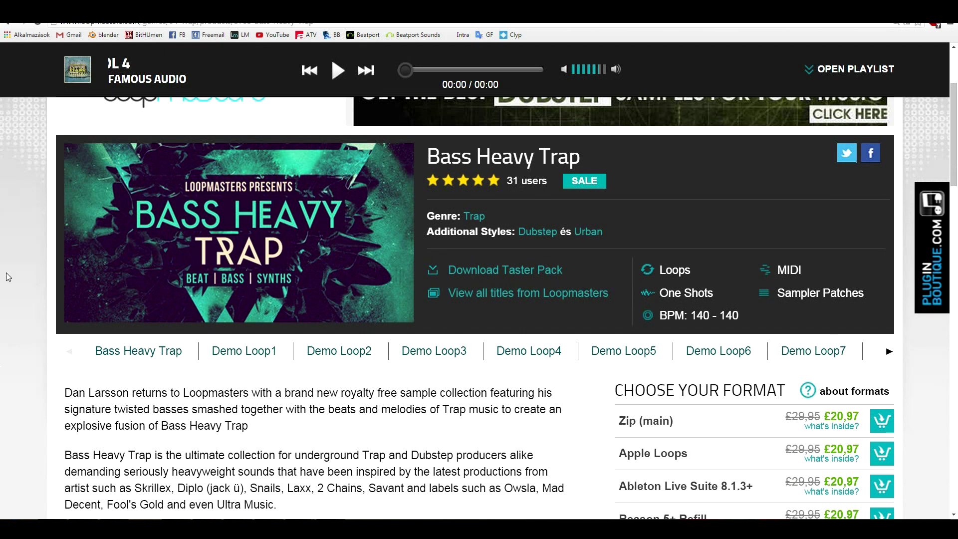
scroll(184, 348, down, 8)
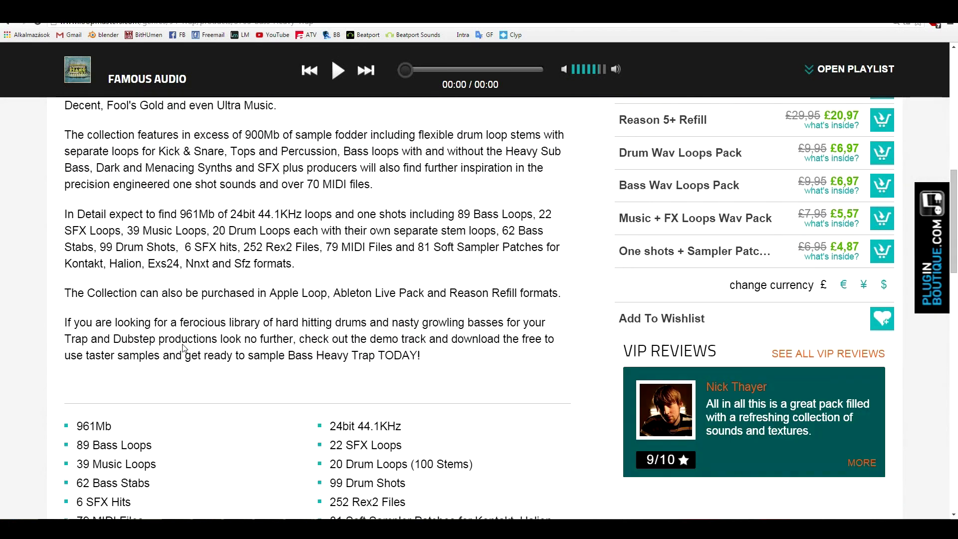
scroll(188, 343, down, 3)
scroll(161, 328, up, 1)
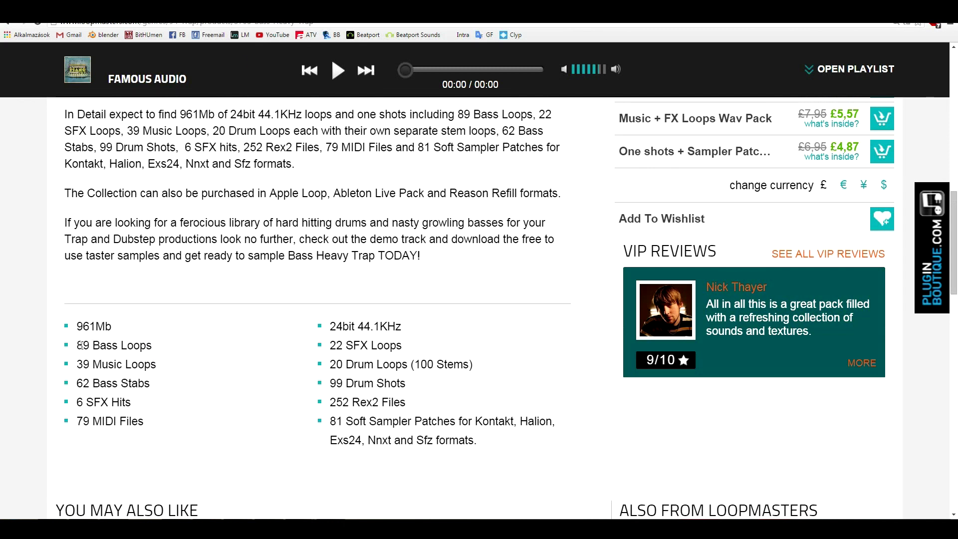
drag(78, 344, 152, 345)
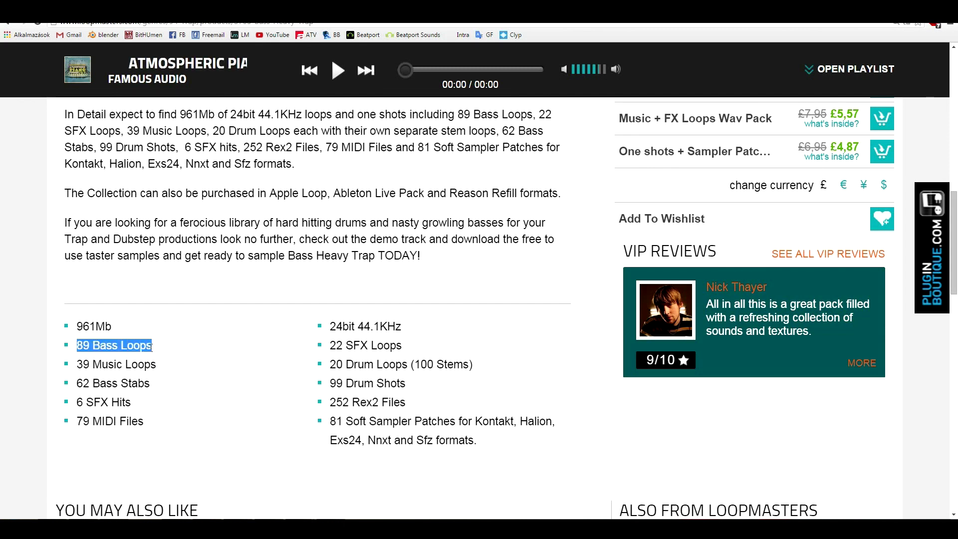
scroll(157, 325, up, 2)
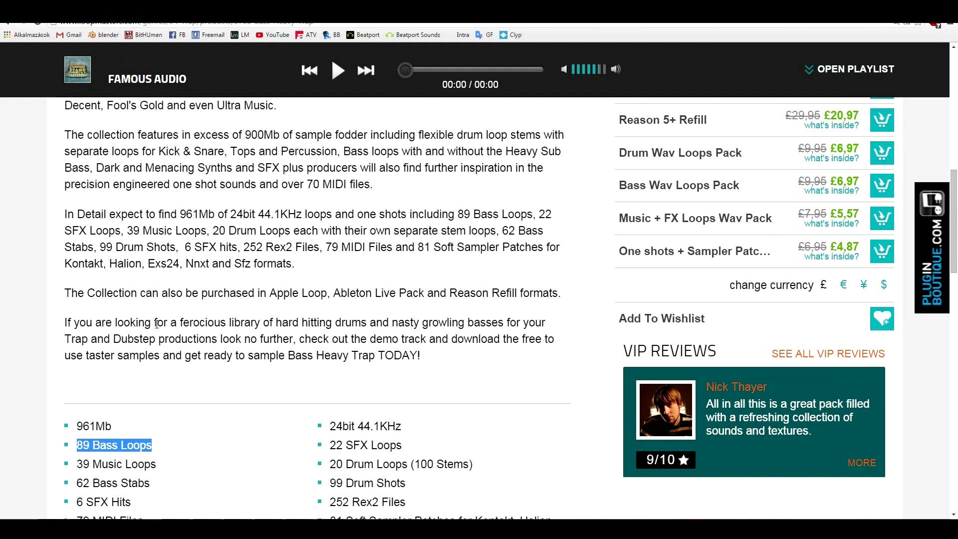
Switch to Ableton Live and preview HBT_140_A#_Bass_08_Flat.wav and HBT_140_A#_Bass_08_Sub.wav from the TRAP folder's BASS_LOOPS.
key(alt+Tab)
click(10, 45)
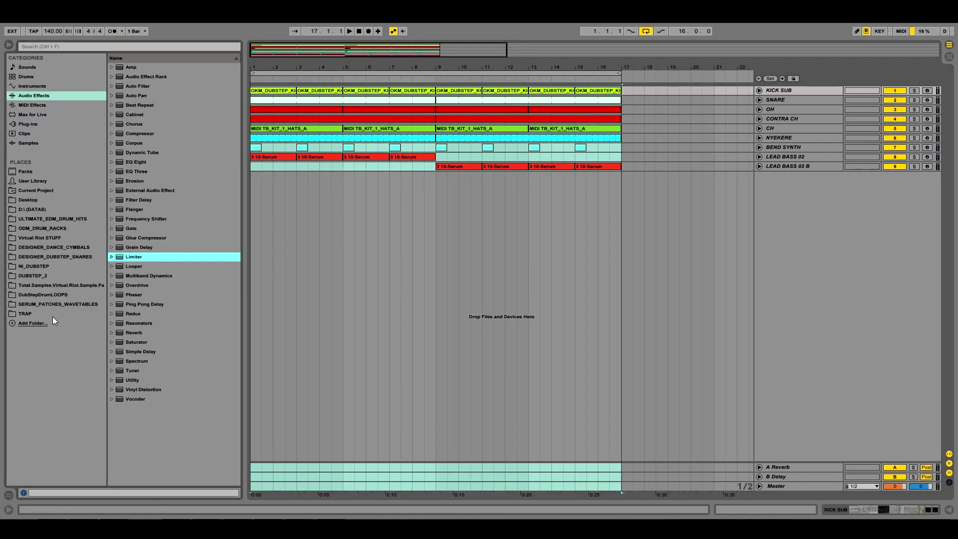
click(53, 315)
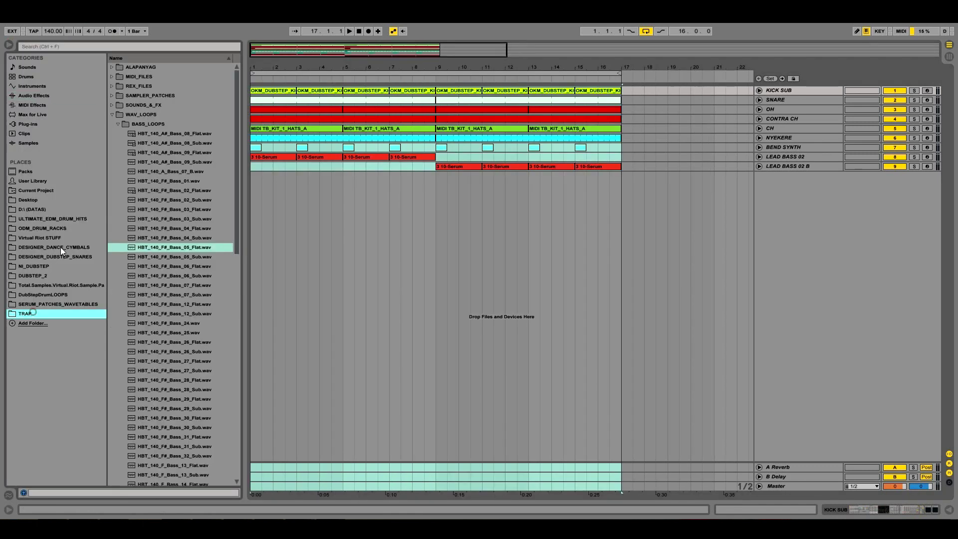
click(171, 134)
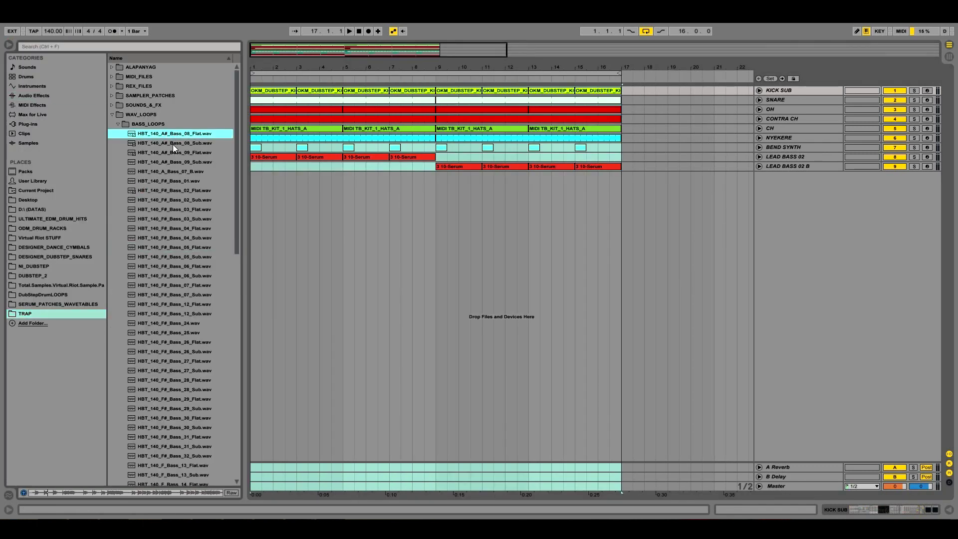
click(189, 144)
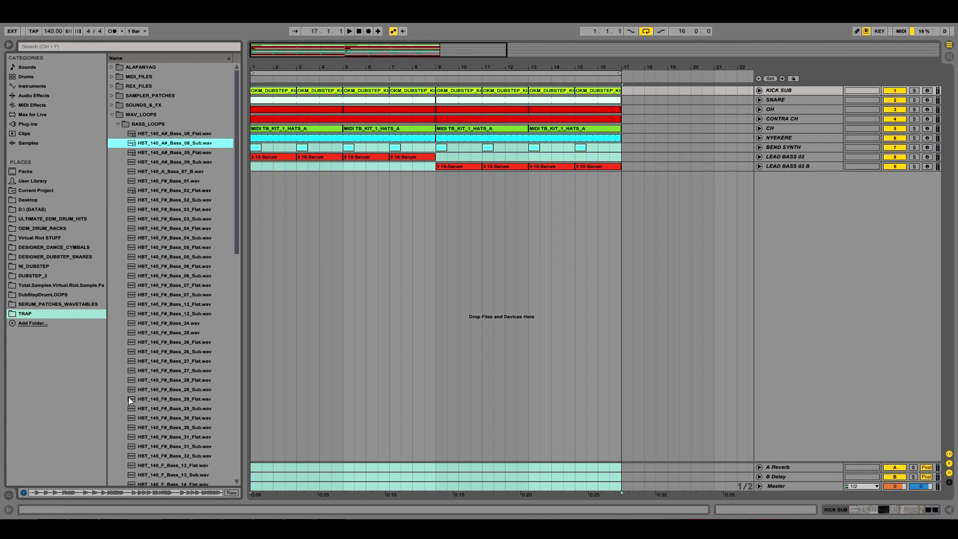
Switch back to the Loopmasters page in the browser, recheck the pack contents and clear the text highlight.
key(alt+Tab)
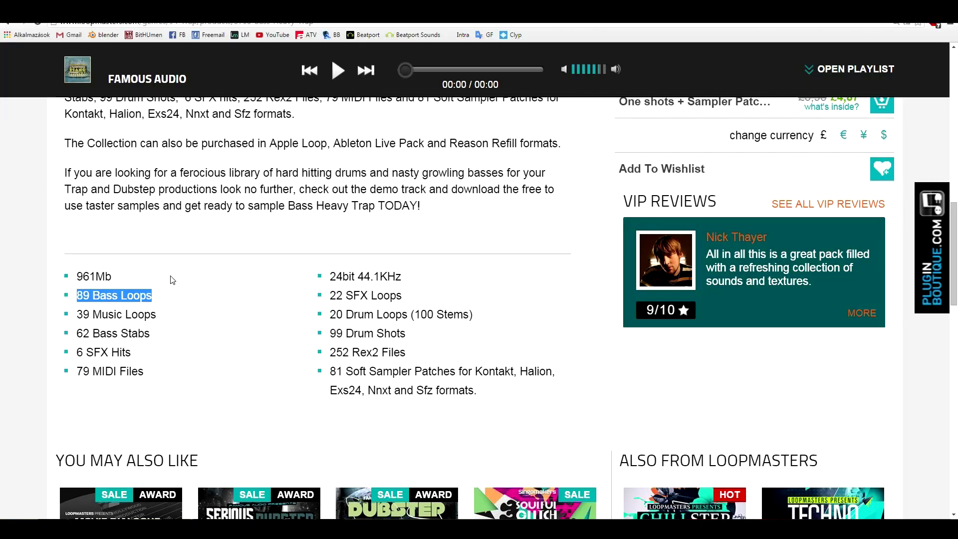
key(alt+Tab)
key(alt+Tab)
click(167, 300)
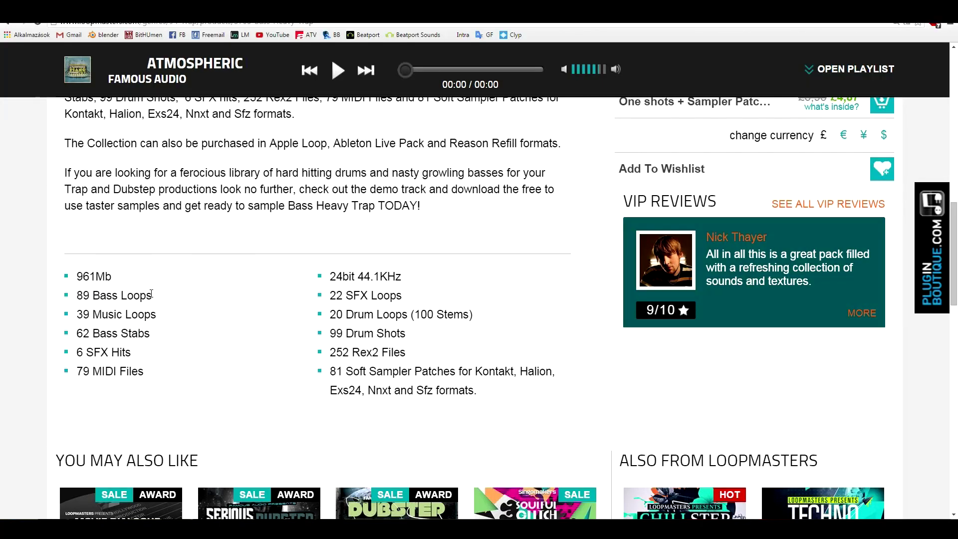
Switch to Ableton Live, unfold the KICK SUB track and hide the file browser.
key(alt+Tab)
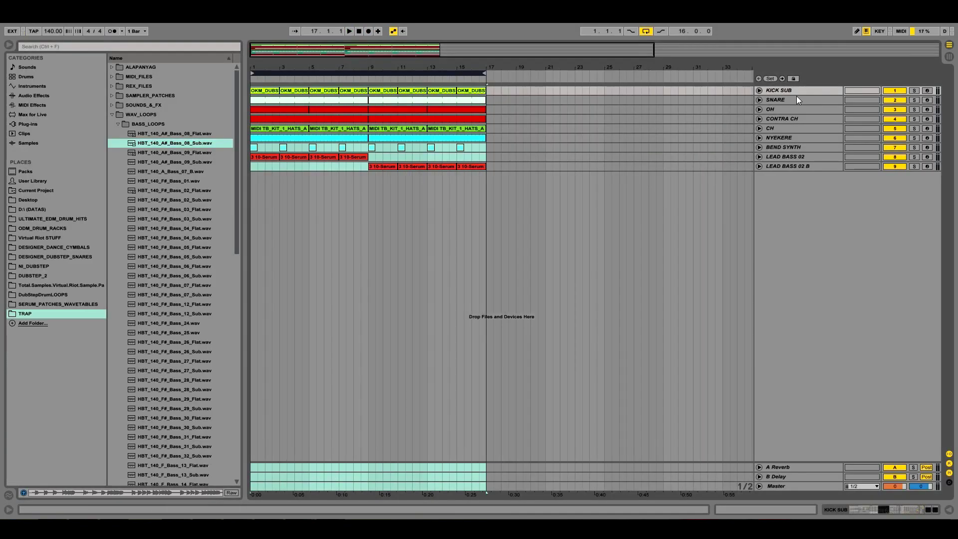
click(789, 92)
click(759, 90)
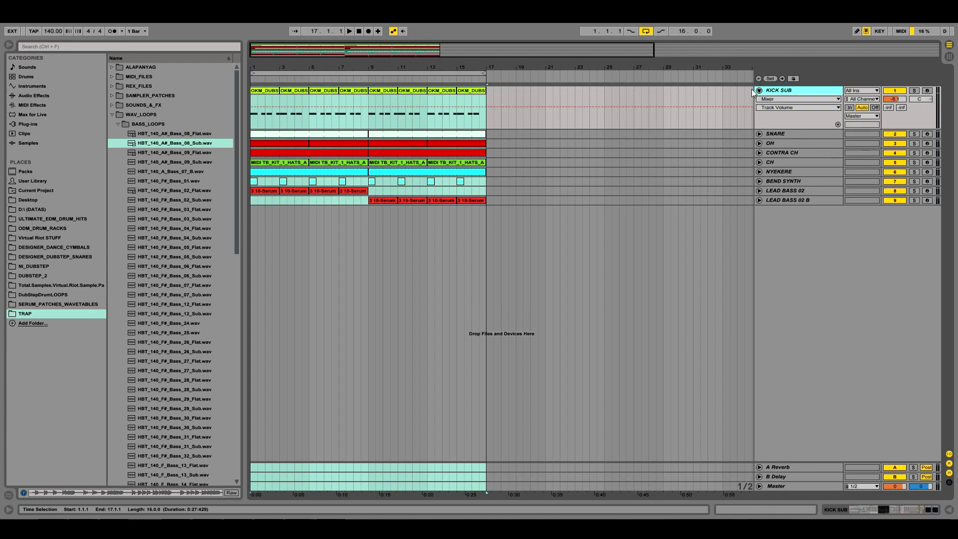
click(5, 48)
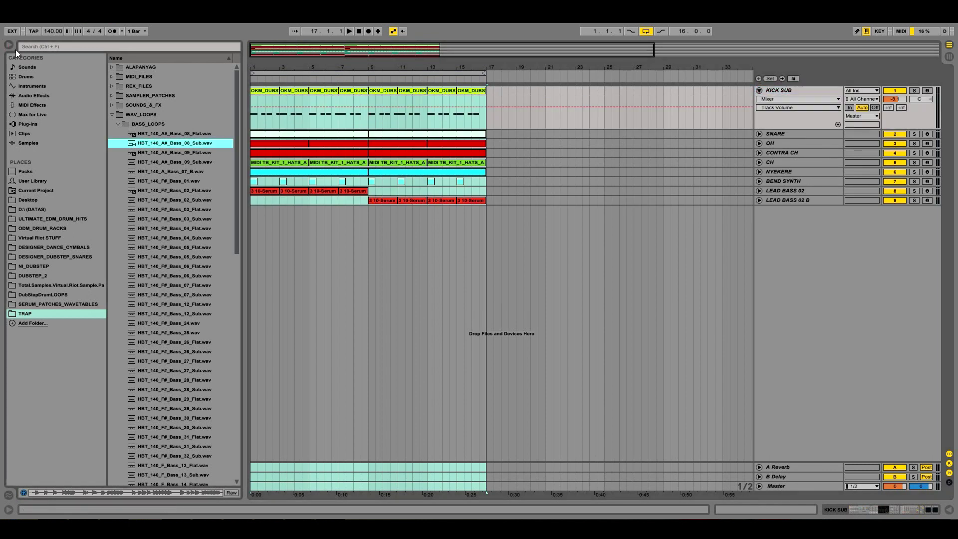
click(9, 45)
drag(29, 65, 29, 75)
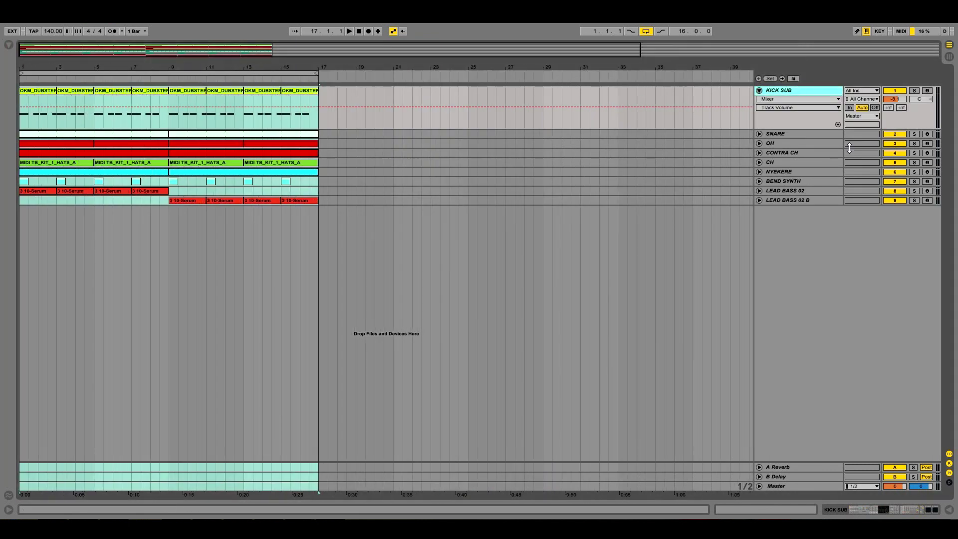
Show the KICK SUB track's device chain with an enlarged EQ display, and audition the track in solo.
double_click(815, 93)
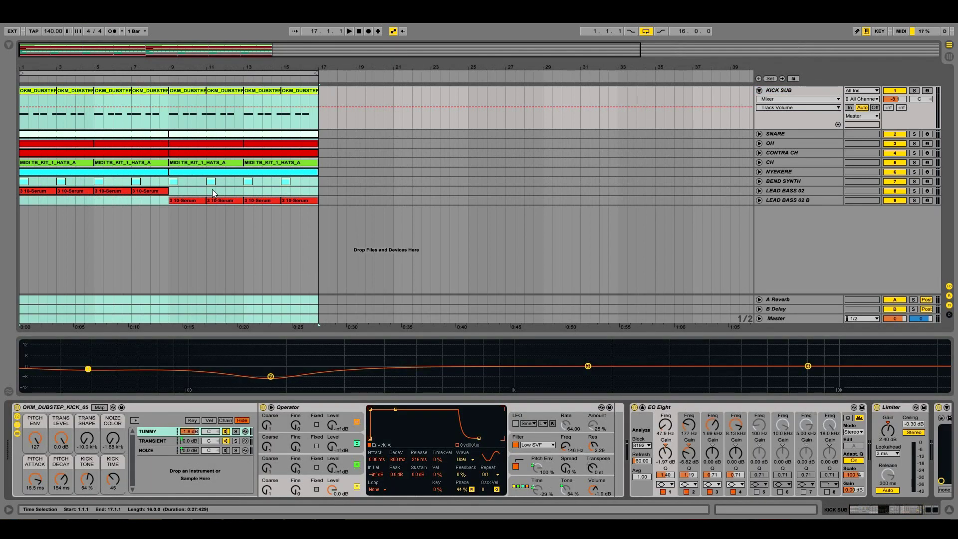
click(915, 90)
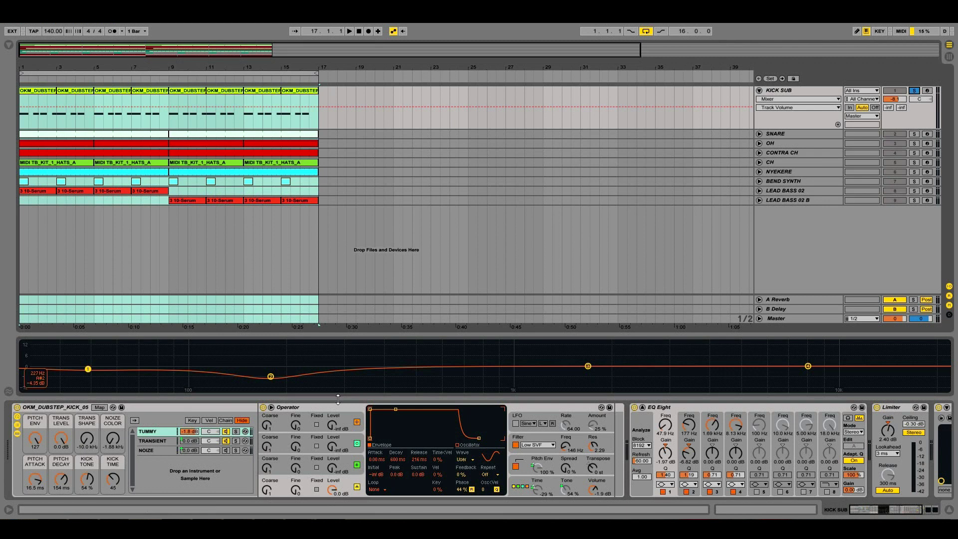
key(space)
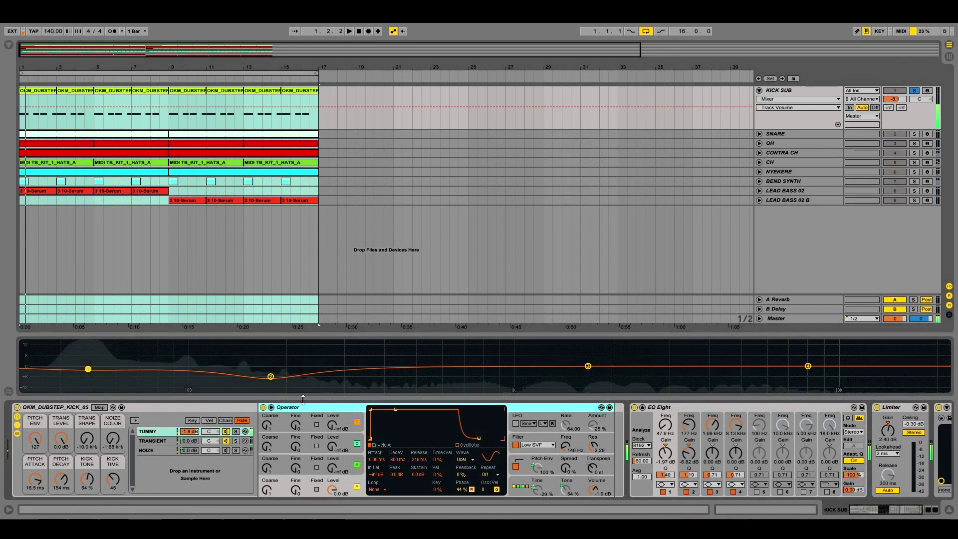
drag(400, 335, 400, 303)
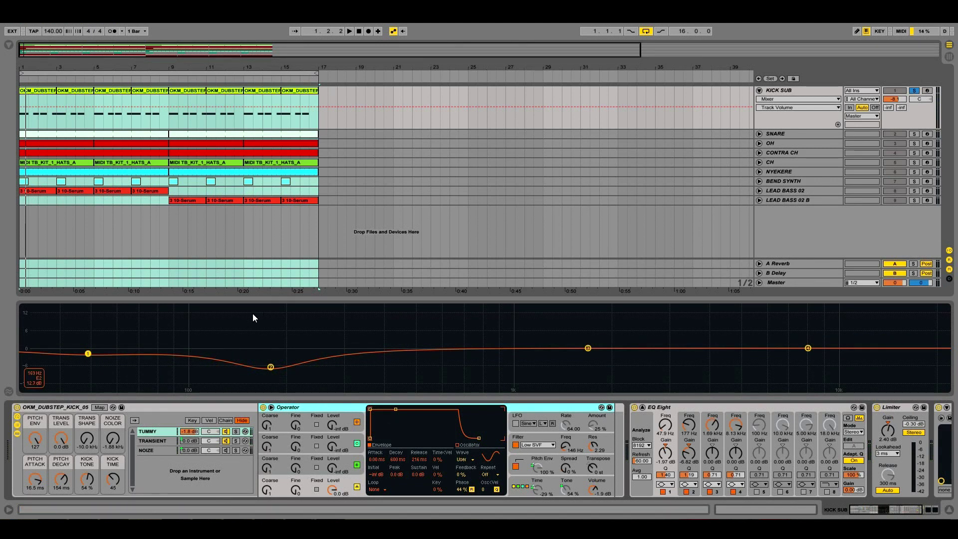
Solo the TRANSIENT chain of the OKM_DUBSTEP_KICK_05 rack and listen to it on its own.
click(155, 442)
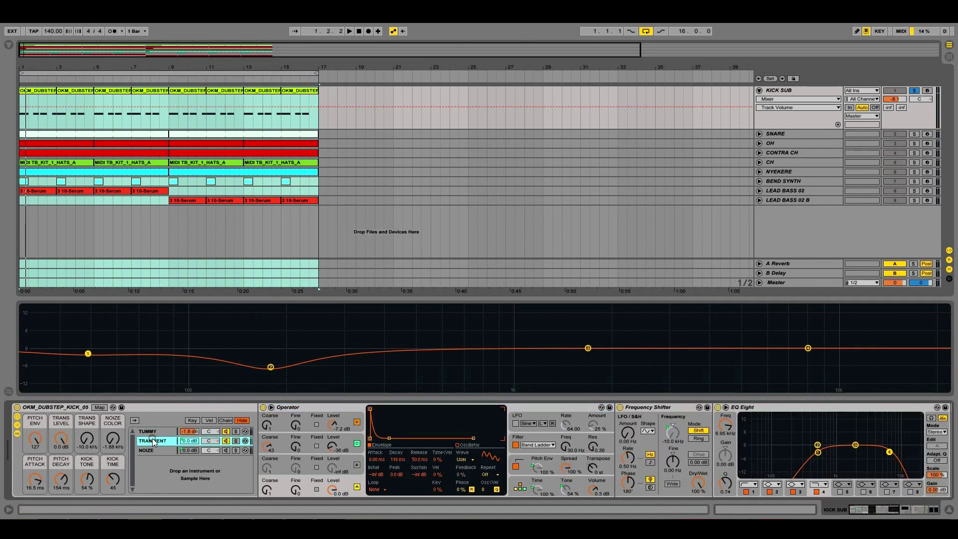
click(341, 408)
click(236, 442)
key(space)
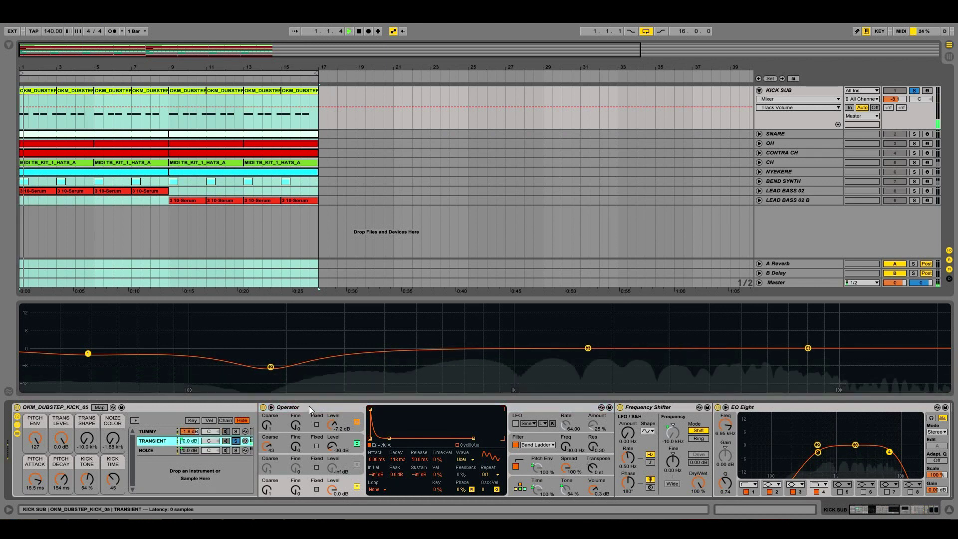
click(317, 407)
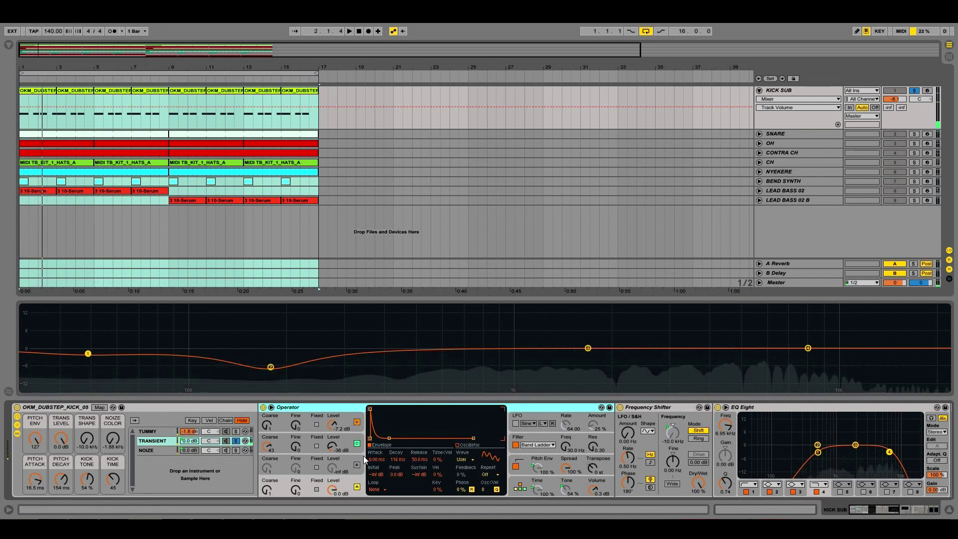
Solo the TUMMY chain of the kick rack and audition it on its own.
click(236, 431)
key(space)
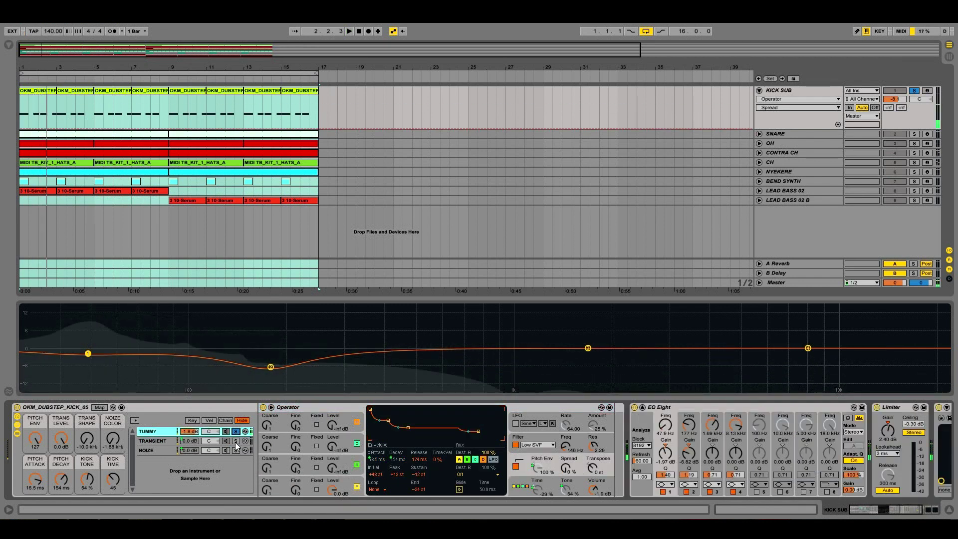
key(space)
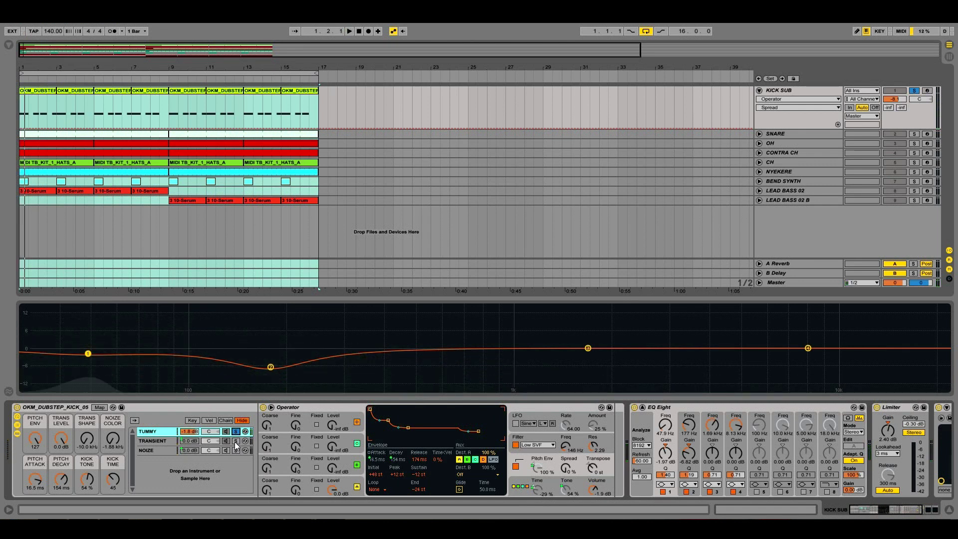
key(space)
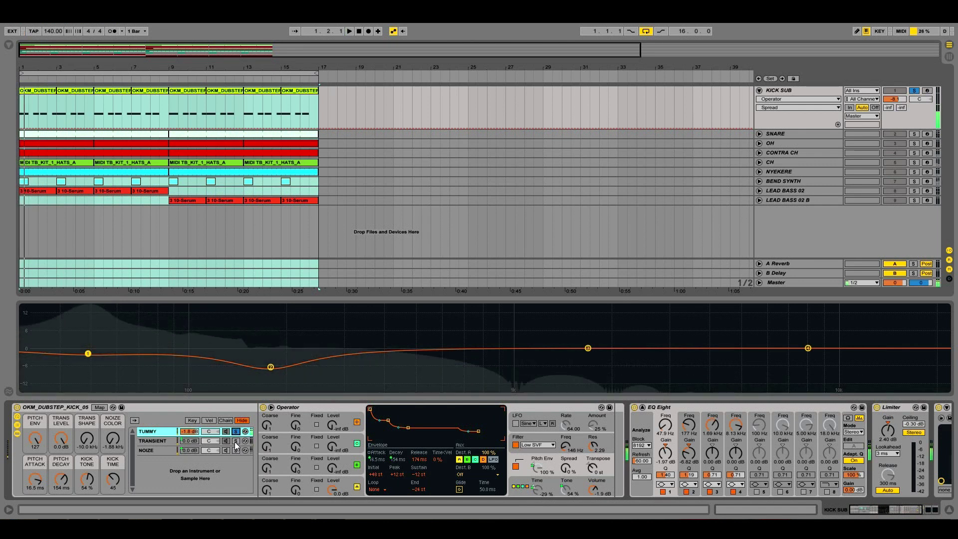
key(space)
Turn off the TUMMY chain's solo and audition the complete kick rack.
click(236, 431)
key(space)
key(space)
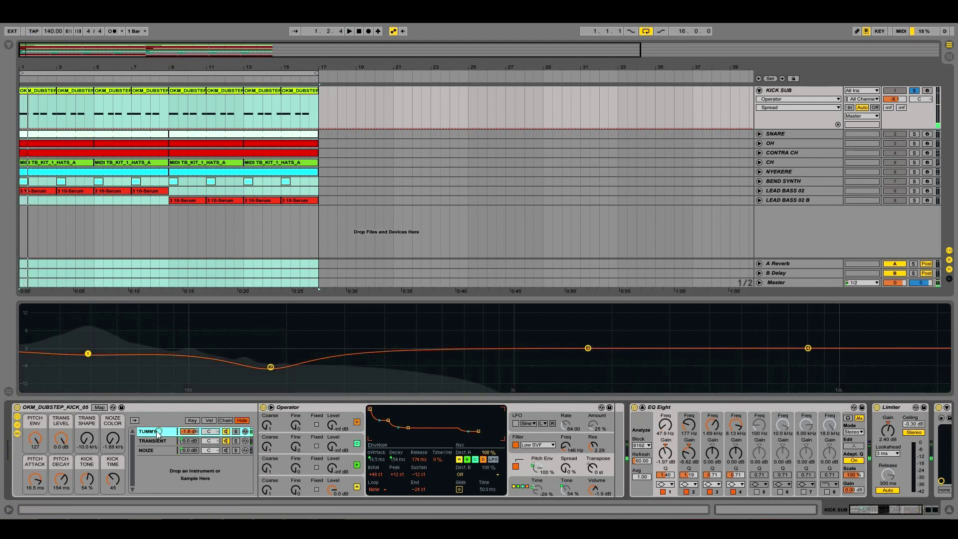
Inspect oscillator A and the pitch envelope in the TUMMY chain's Operator, and the oscillator settings in the TRANSIENT chain's Operator.
click(346, 481)
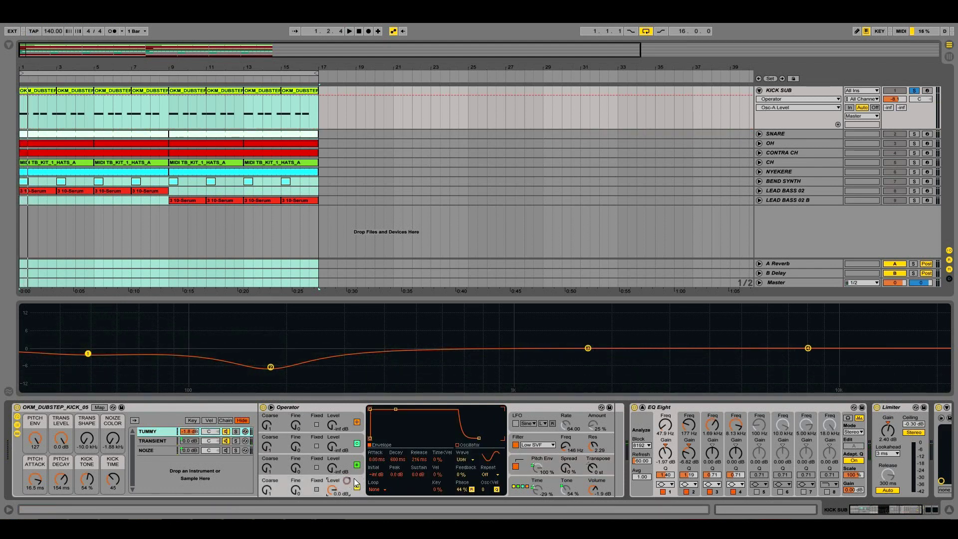
click(559, 461)
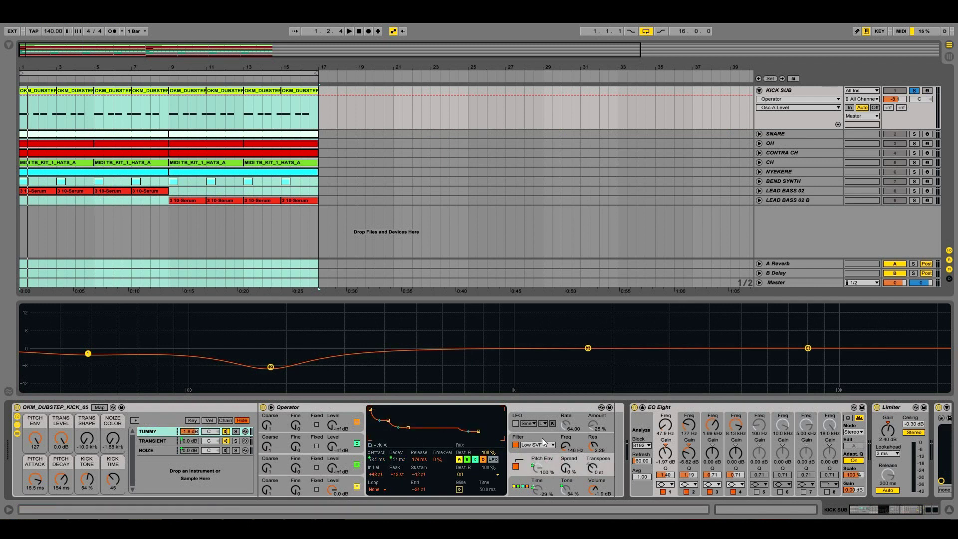
click(157, 441)
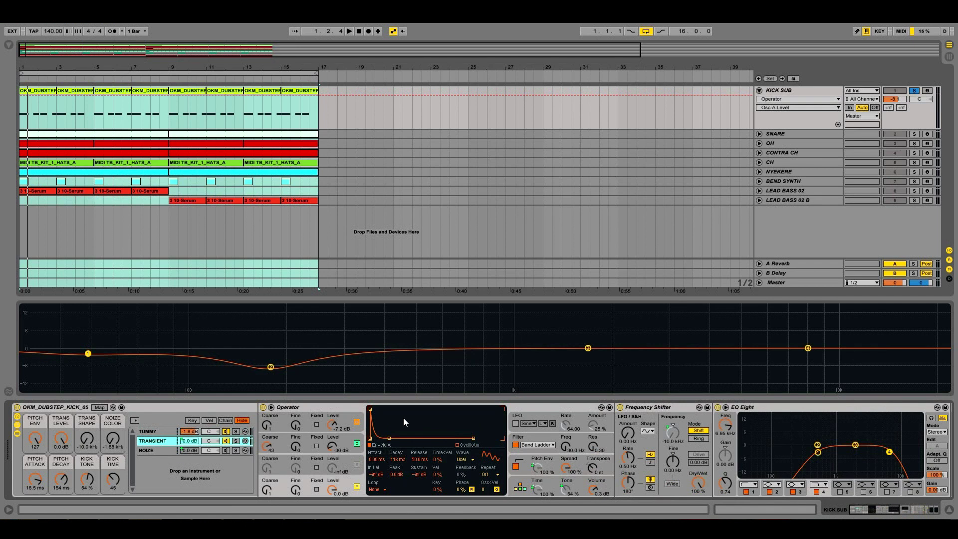
click(355, 406)
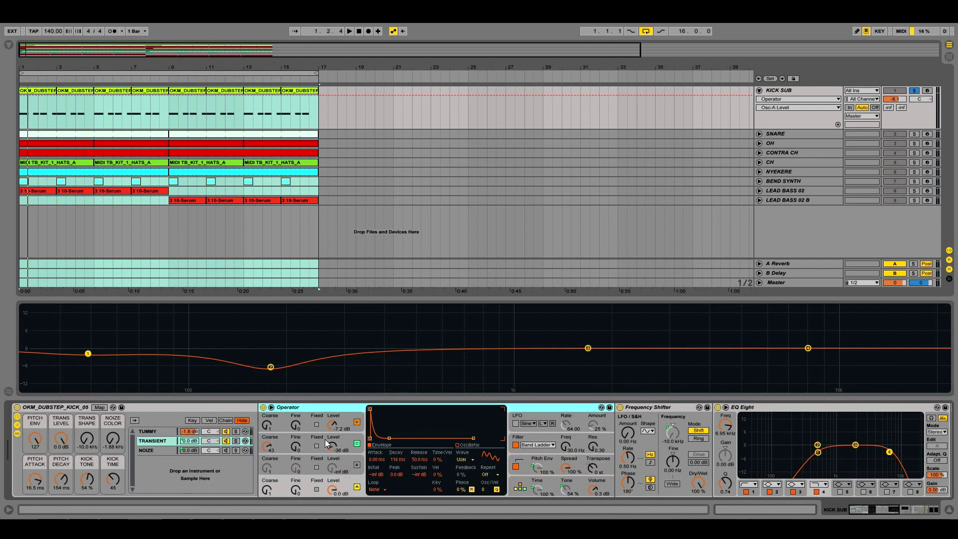
click(346, 480)
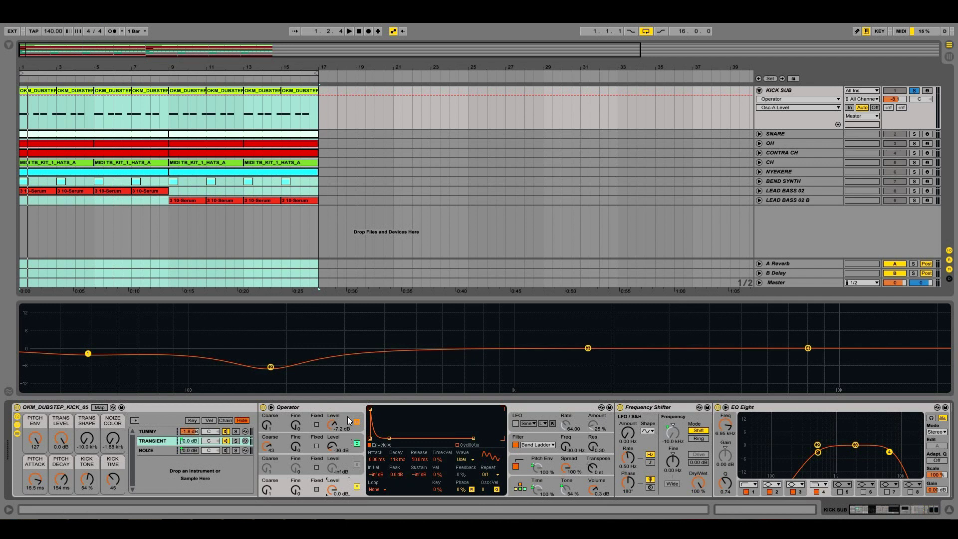
Compare the TRANSIENT chain's Operator sound with oscillators D and C switched off, and turn both oscillators back on.
click(350, 448)
click(343, 421)
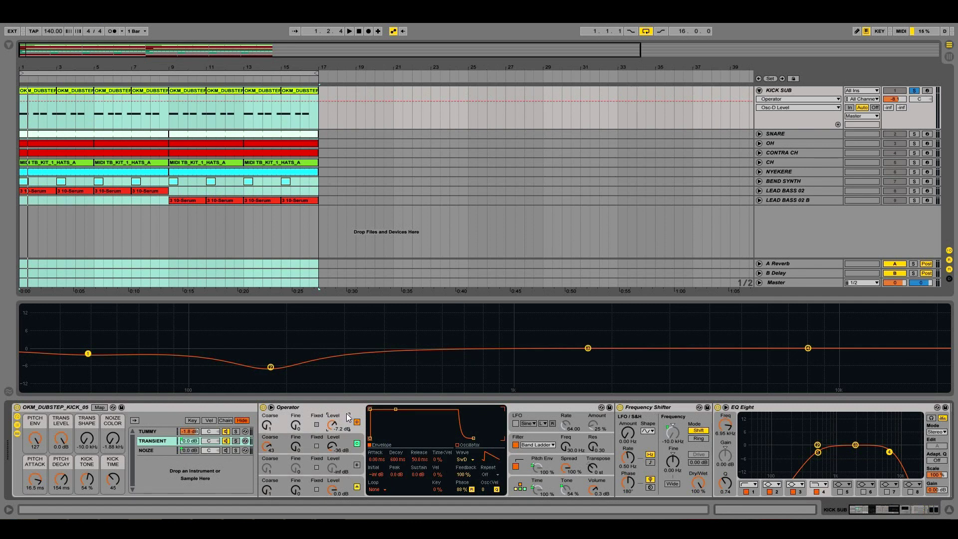
key(space)
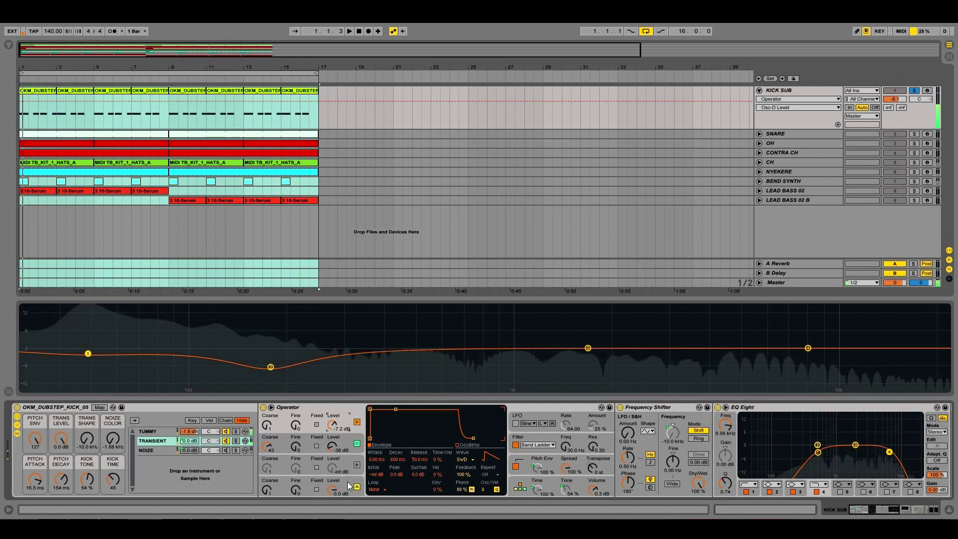
click(356, 423)
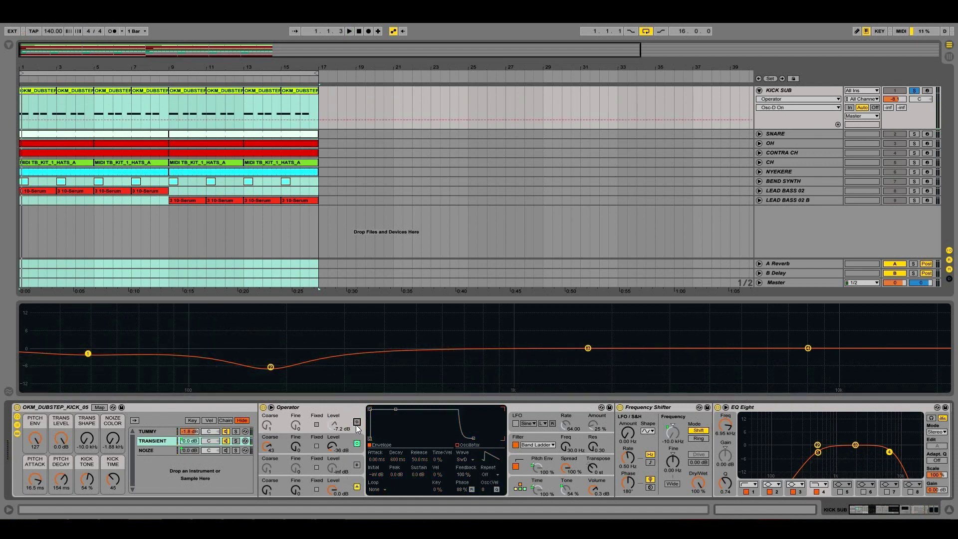
click(357, 444)
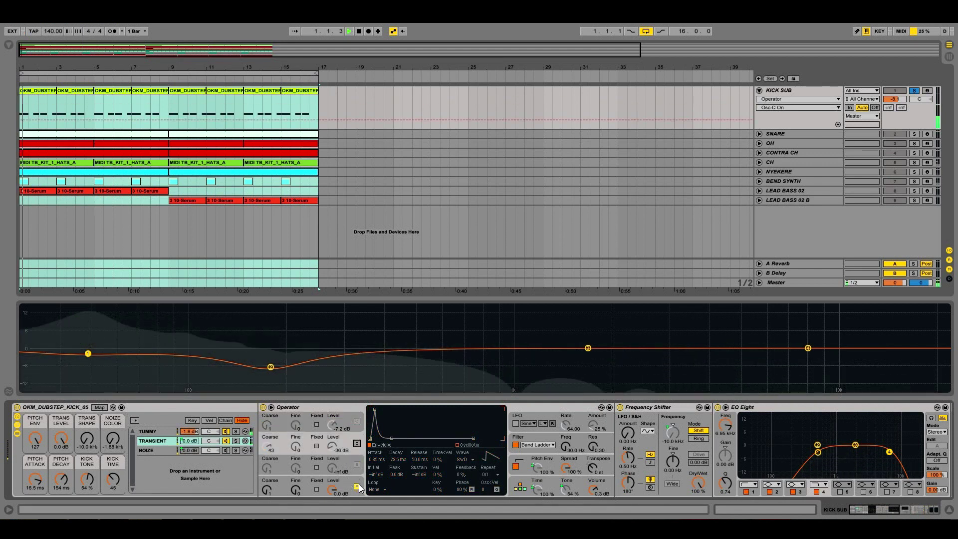
click(356, 443)
click(357, 423)
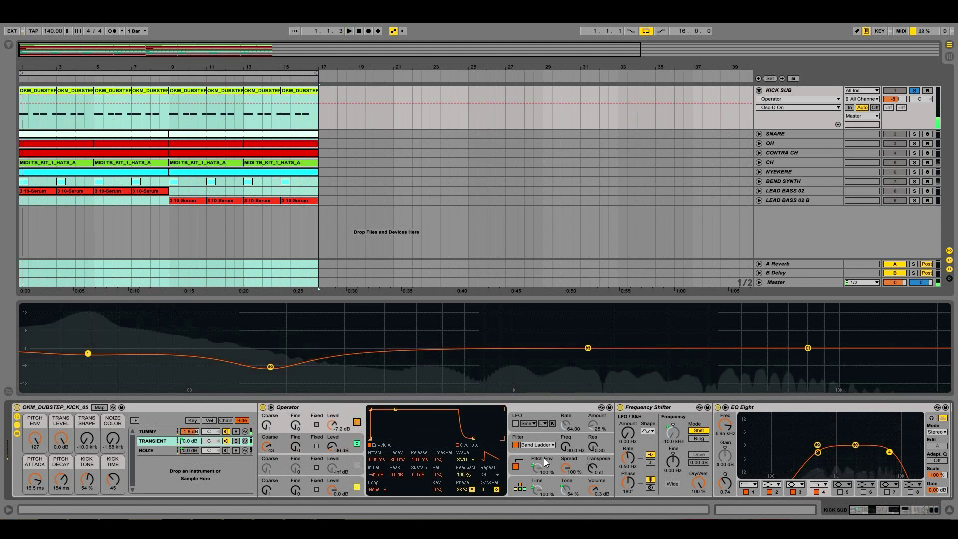
Examine the filter envelope and pitch envelope settings in the TRANSIENT chain's Operator, and audition the kick.
click(540, 437)
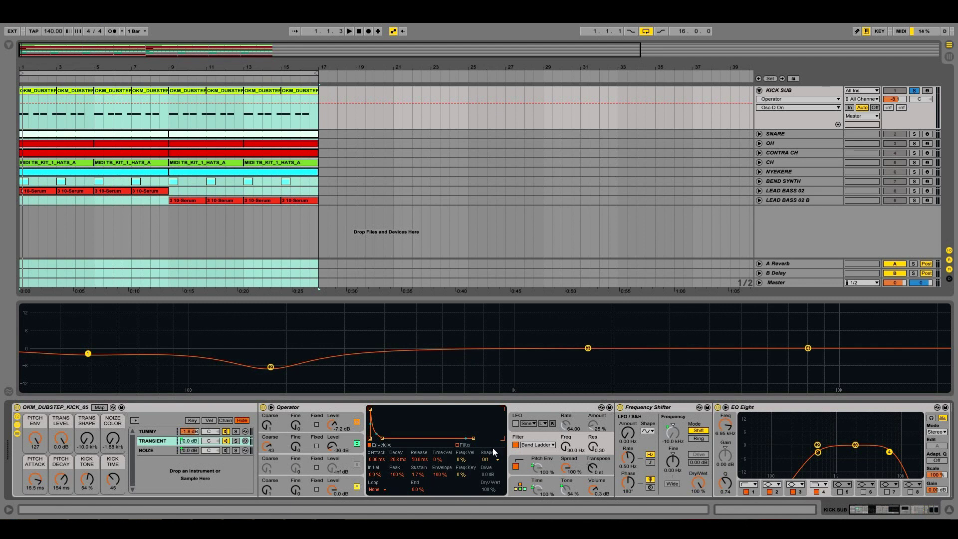
drag(444, 476, 444, 474)
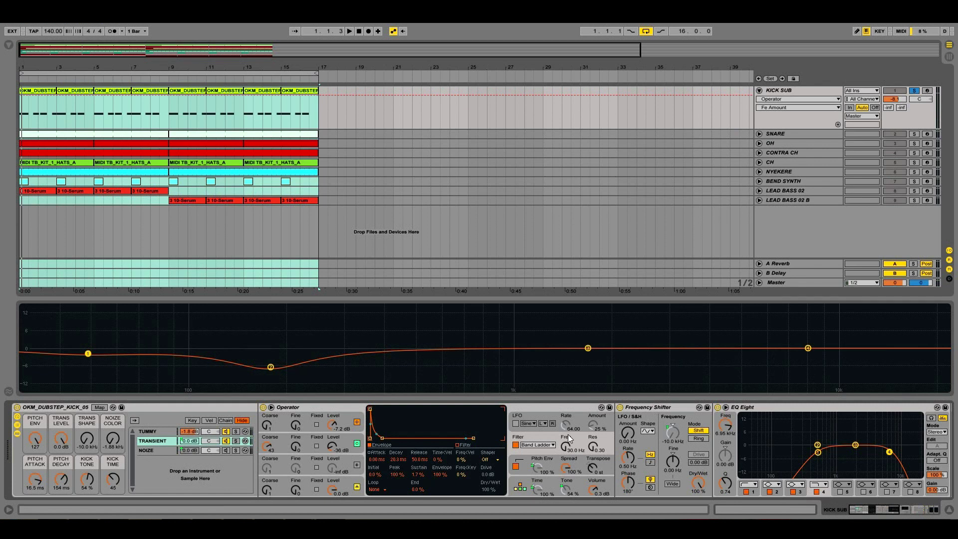
click(575, 462)
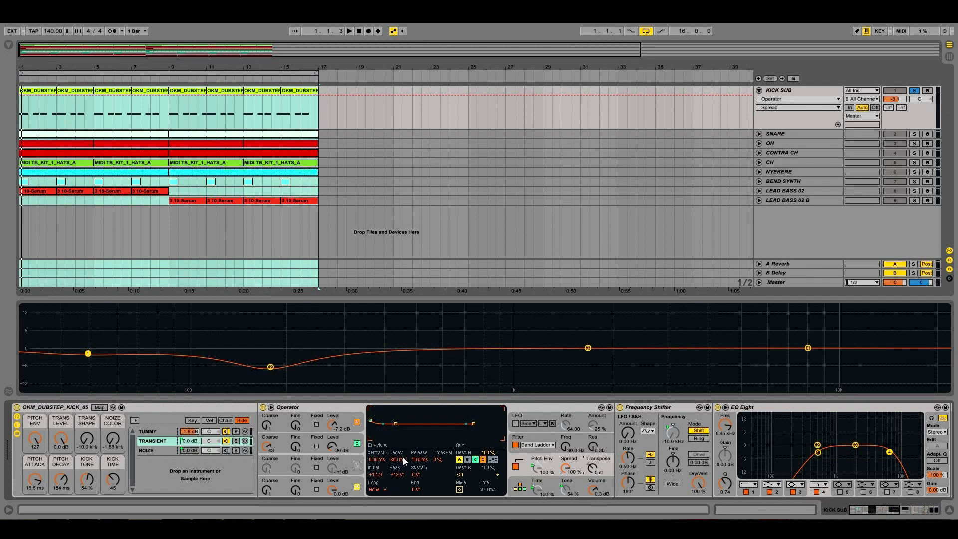
key(space)
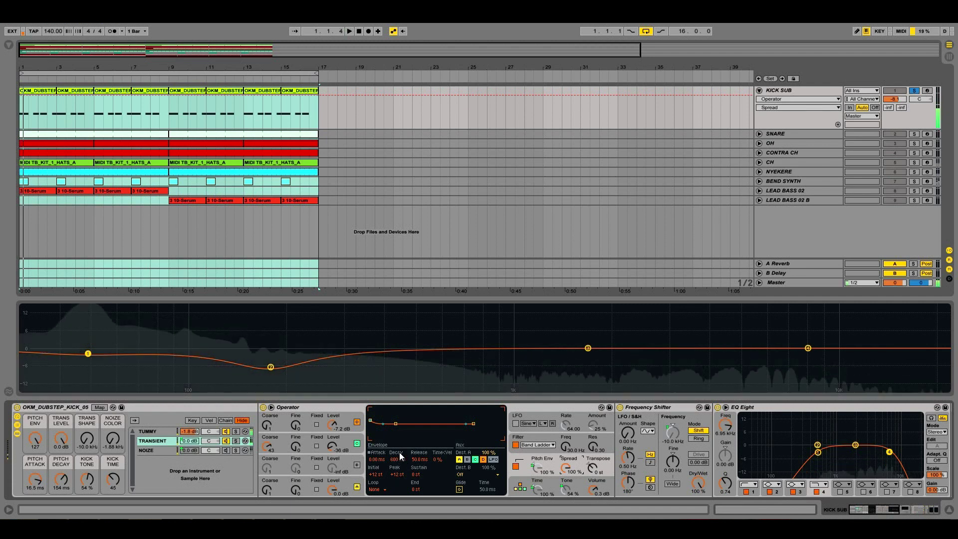
key(space)
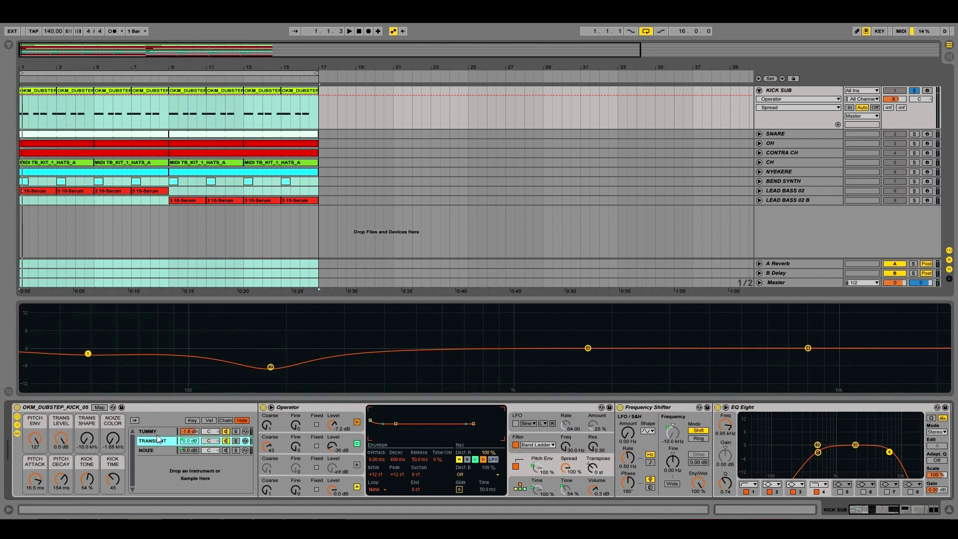
Review the Frequency Shifter, EQ Eight and Saturator in the TRANSIENT chain, and the effects that follow Operator with the TUMMY chain selected.
click(873, 511)
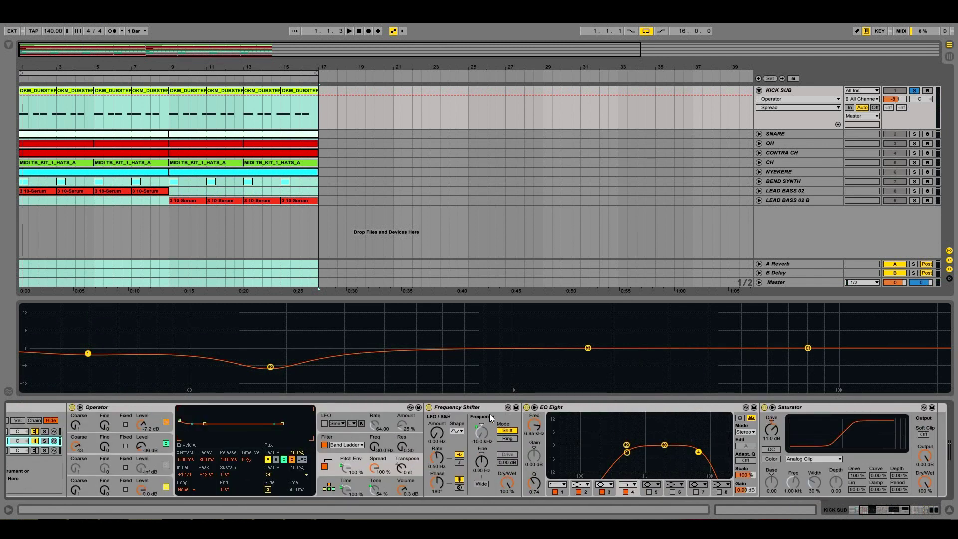
click(602, 412)
drag(867, 508, 284, 459)
click(166, 432)
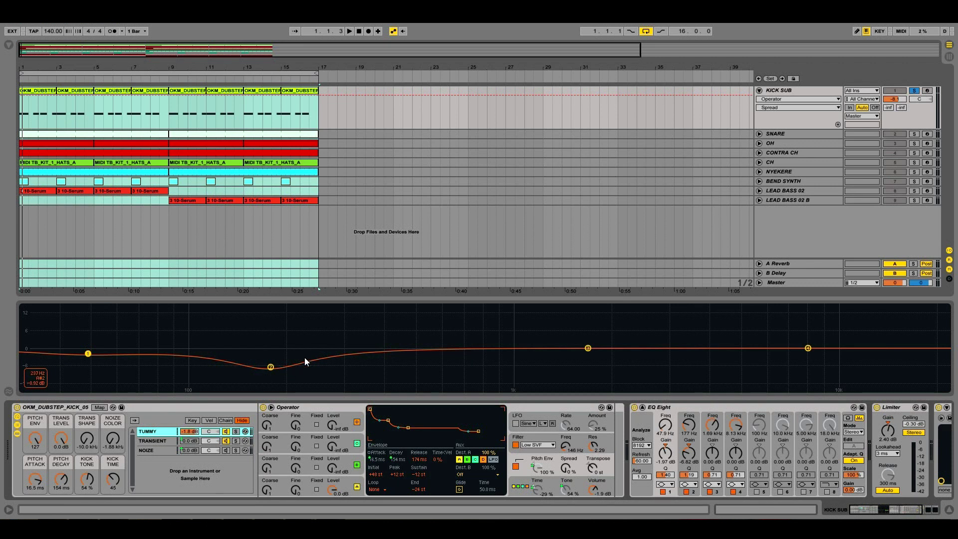
drag(878, 507, 845, 518)
click(908, 510)
click(865, 408)
click(894, 508)
Collapse the KICK SUB track, and expand and solo the SNARE track with its devices shown.
click(759, 91)
click(759, 99)
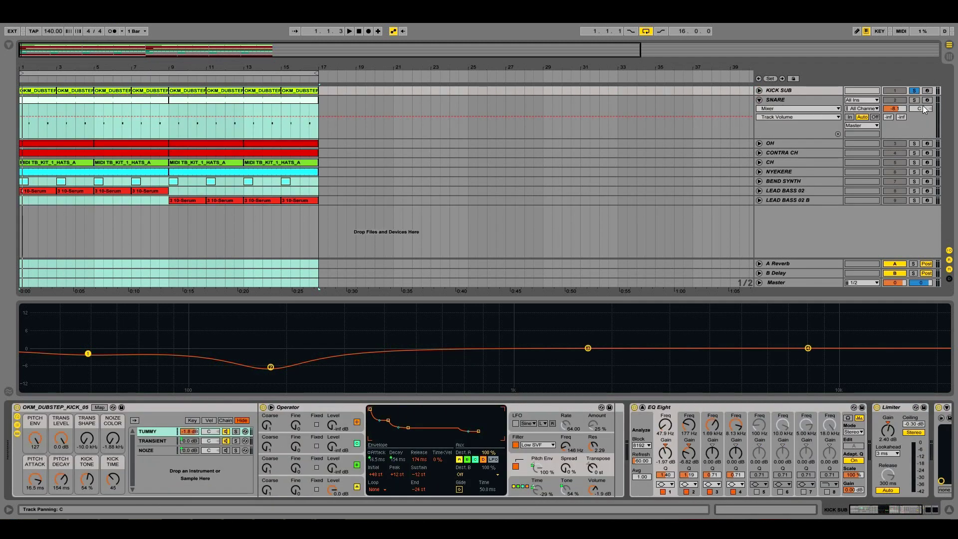
click(783, 101)
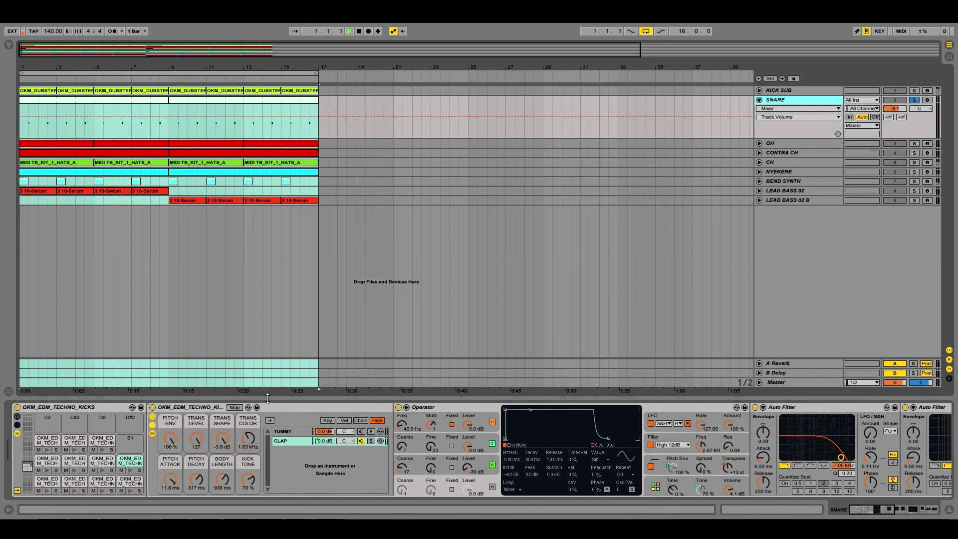
Set the playback start at 1.2.4, just before the first snare note, and select the CLAP chain in the snare rack.
key(plus)
key(plus)
key(plus)
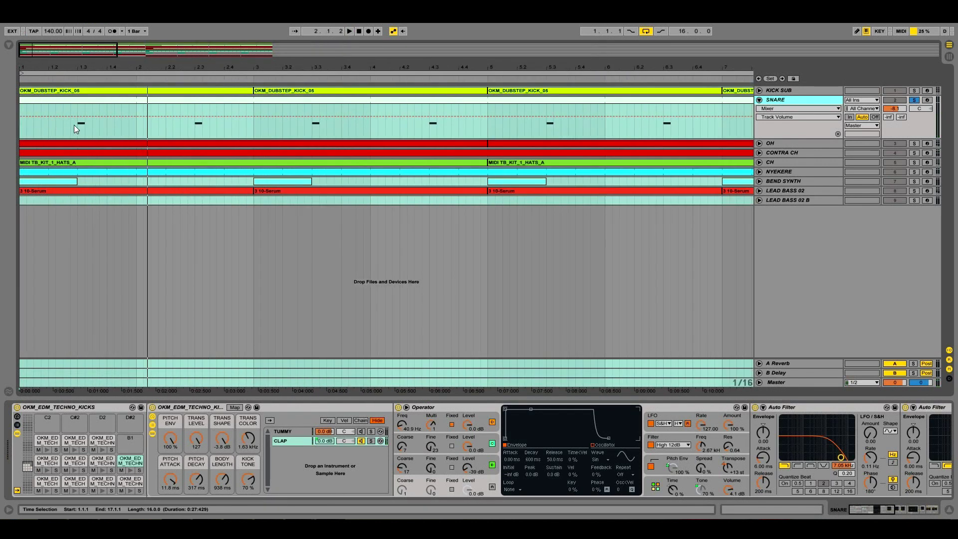
click(77, 125)
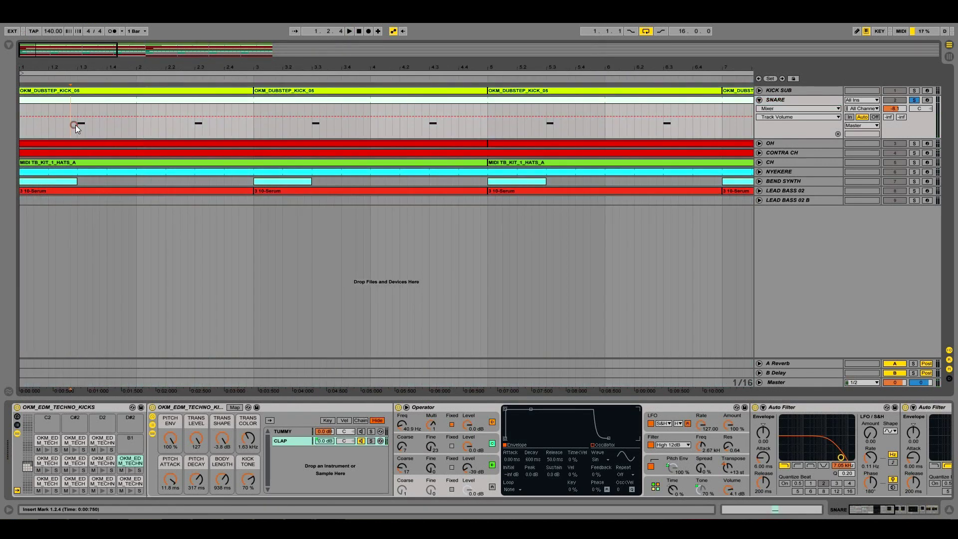
click(289, 431)
click(291, 444)
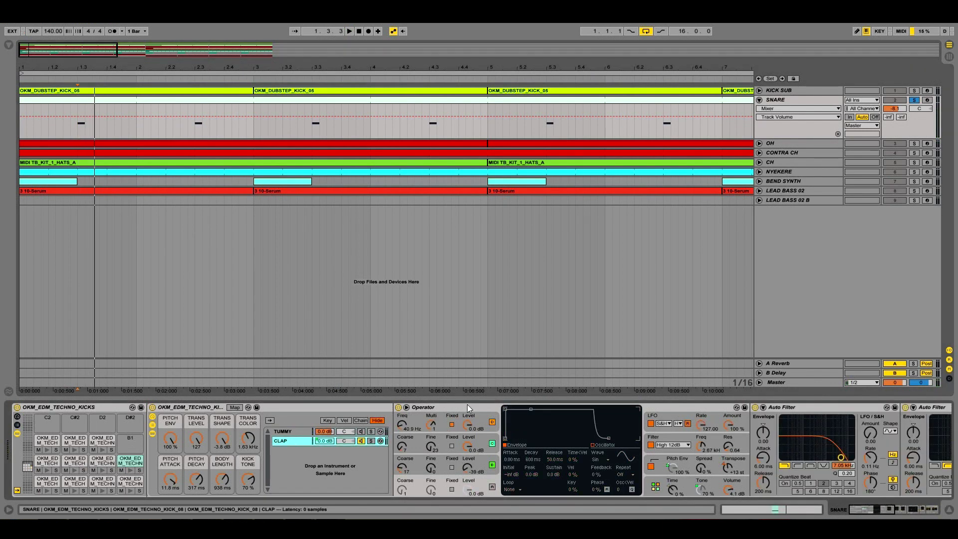
Audition the CLAP chain from just before the first snare note, and turn off oscillator B in its Operator.
click(450, 411)
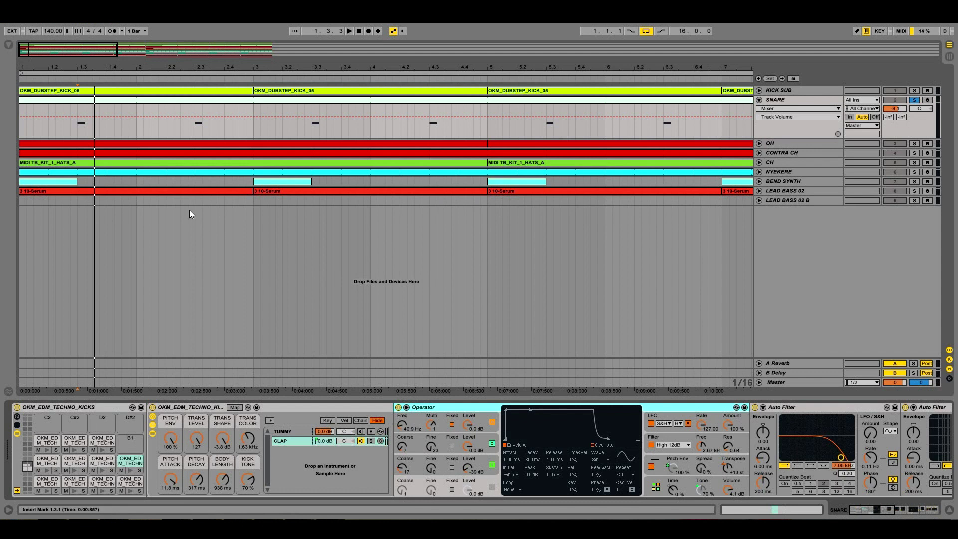
click(75, 124)
key(space)
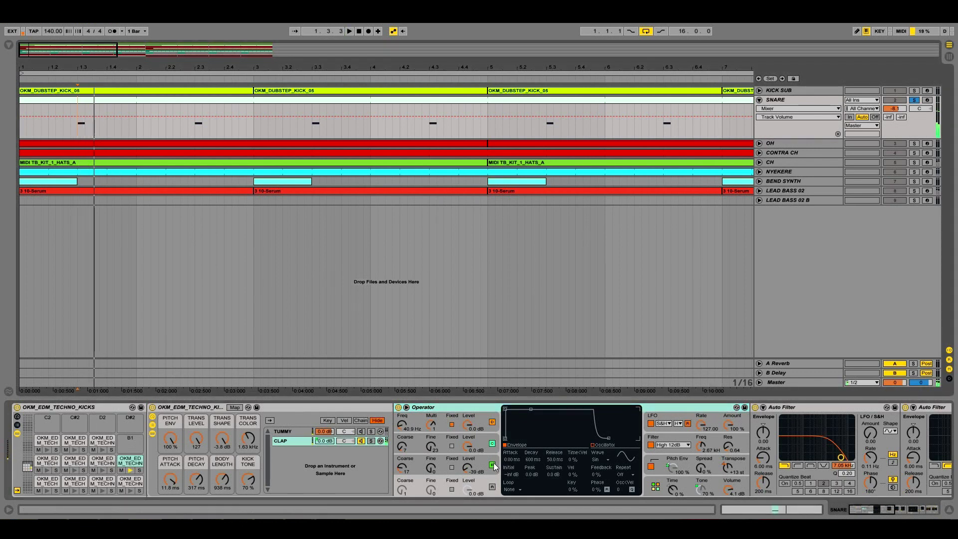
key(space)
click(489, 442)
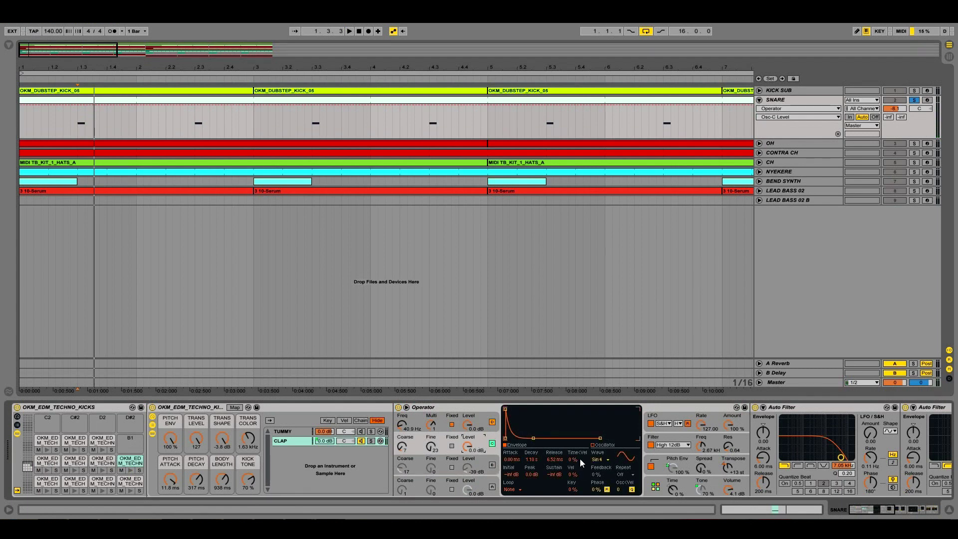
Examine oscillator D's envelope and user waveform in the CLAP Operator, and compare the clap with that oscillator off and on.
click(483, 423)
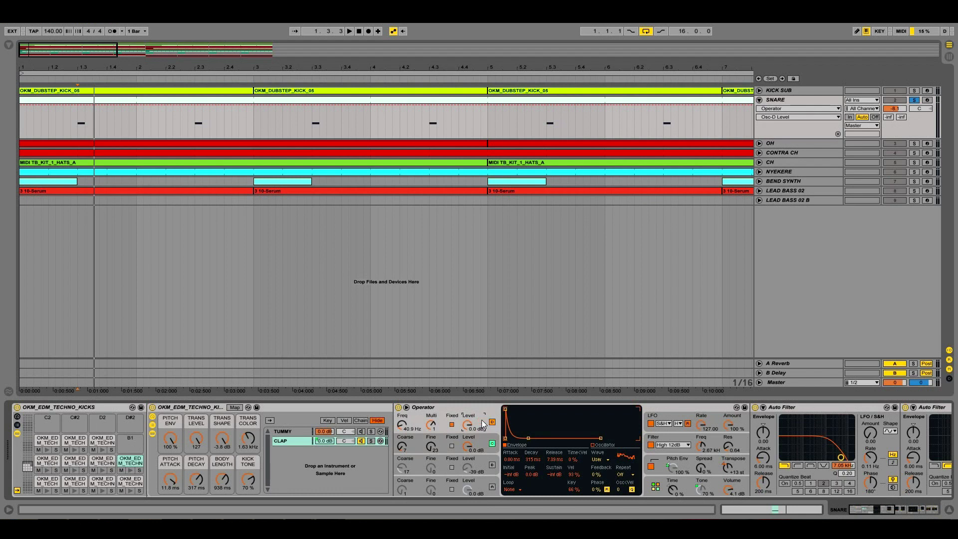
click(598, 446)
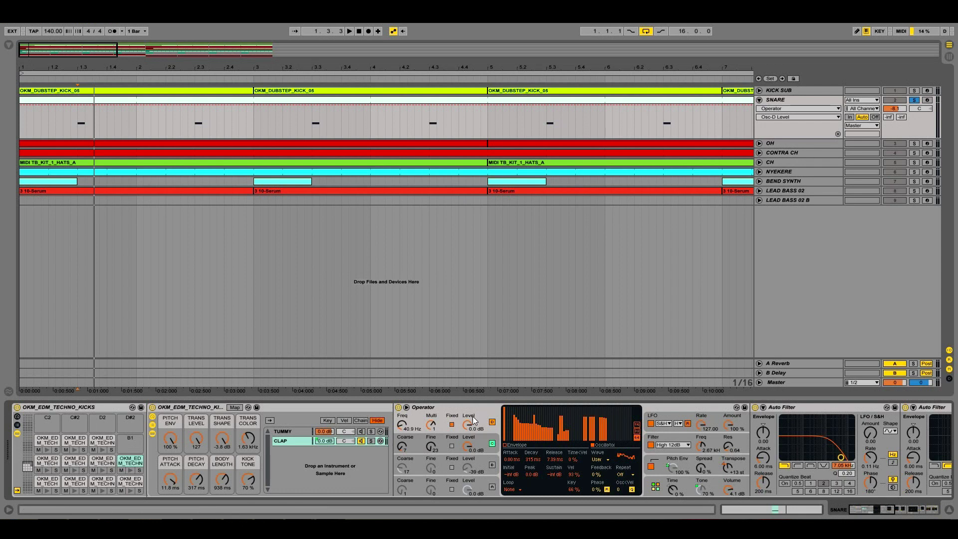
click(492, 422)
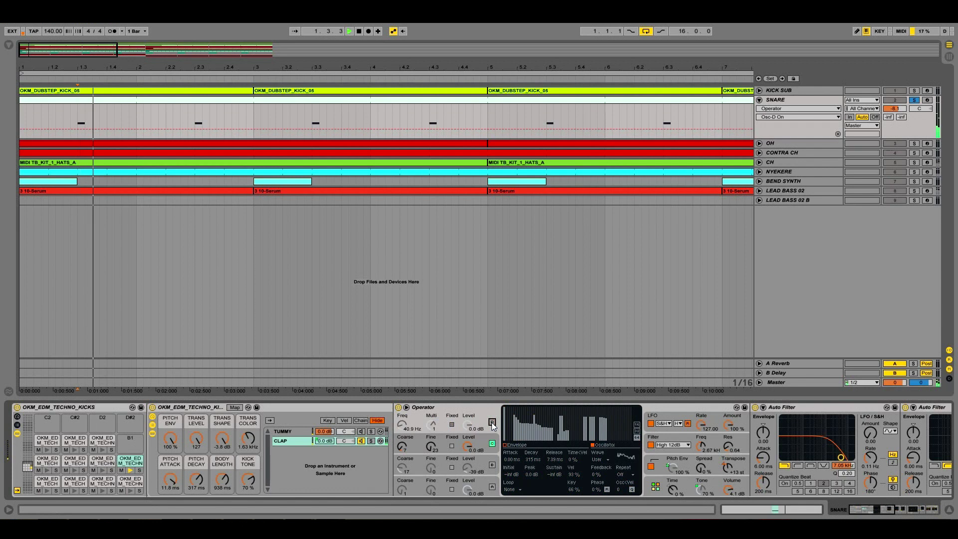
click(492, 422)
Examine the CLAP Operator's filter and LFO settings, choosing S&H as the LFO waveform.
click(696, 438)
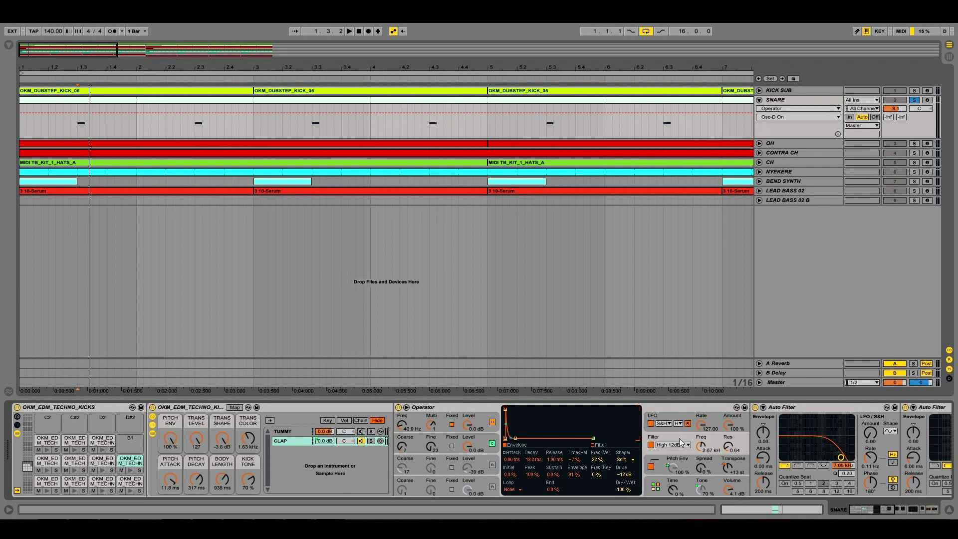
click(662, 423)
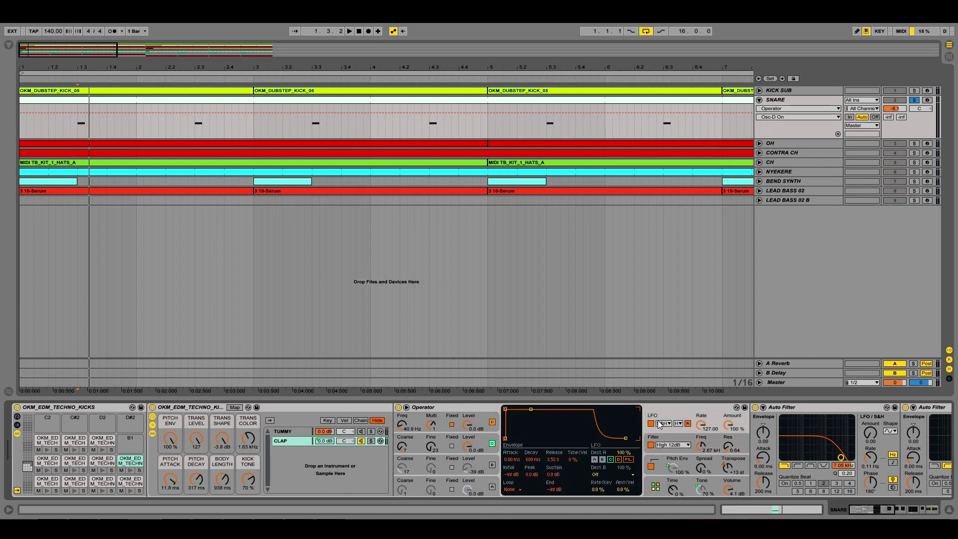
click(664, 424)
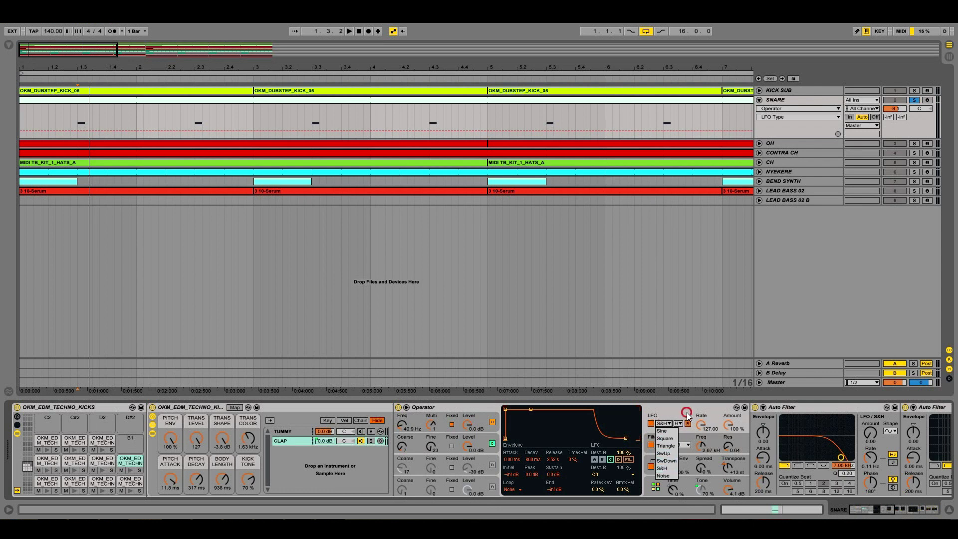
click(663, 469)
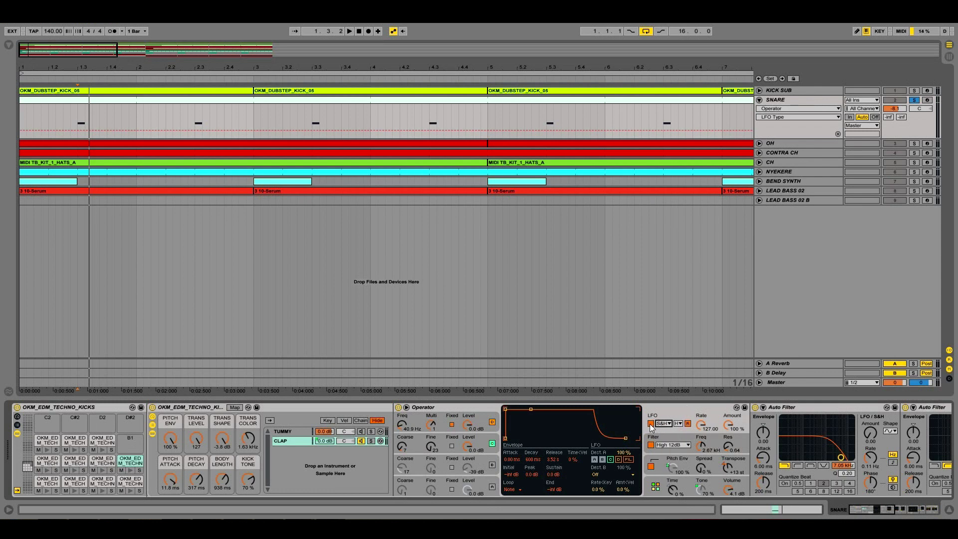
Compare the clap with the Operator's LFO switched off and on, leaving it on.
click(651, 424)
key(space)
click(651, 424)
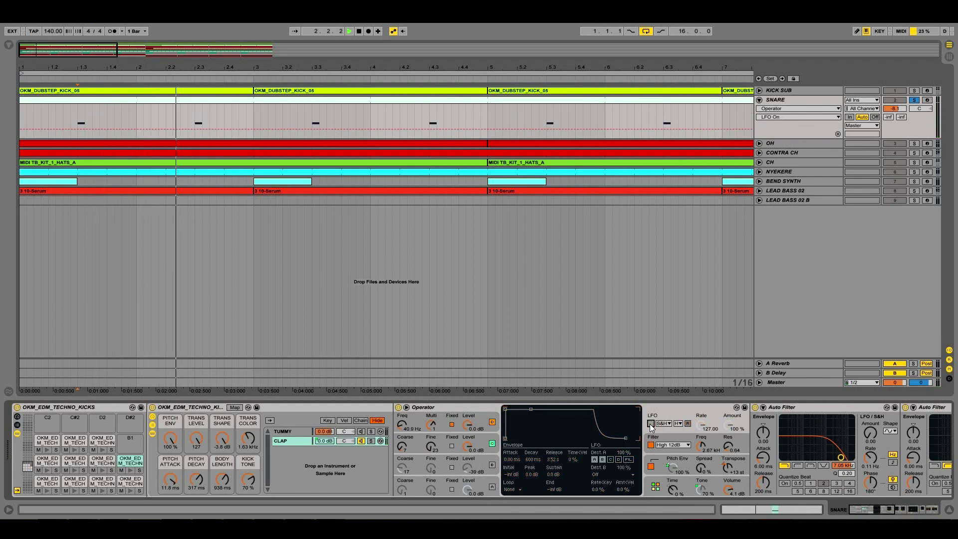
click(651, 424)
Examine the CLAP Operator's pitch envelope, and audition the clap with the envelope switched off.
click(690, 460)
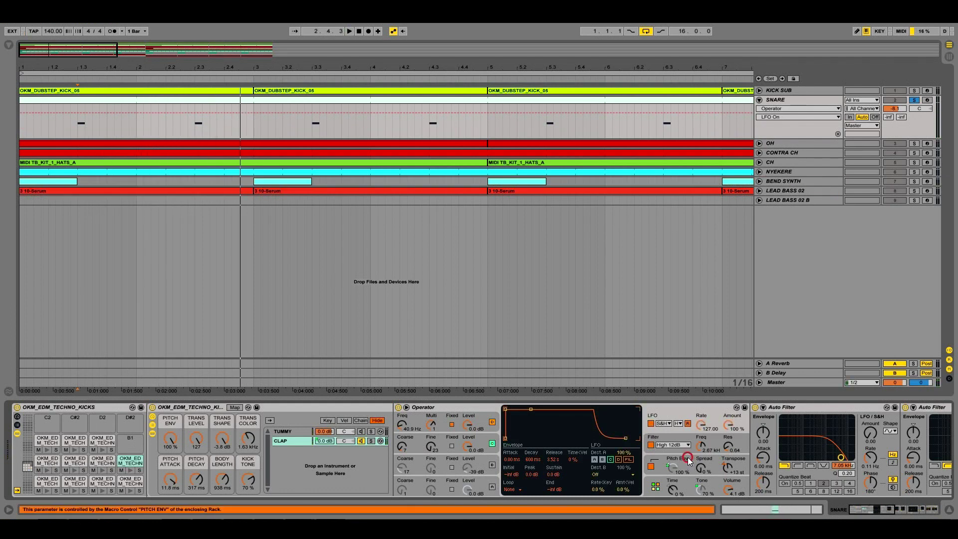
click(689, 460)
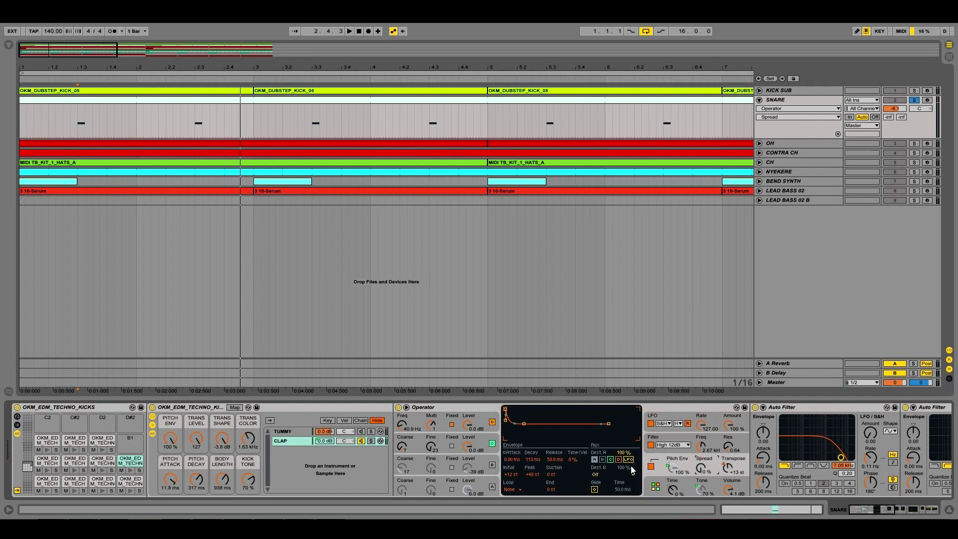
click(651, 467)
key(space)
Bypass both Auto Filters in the CLAP chain to hear the difference, and turn them back on.
drag(862, 509, 882, 511)
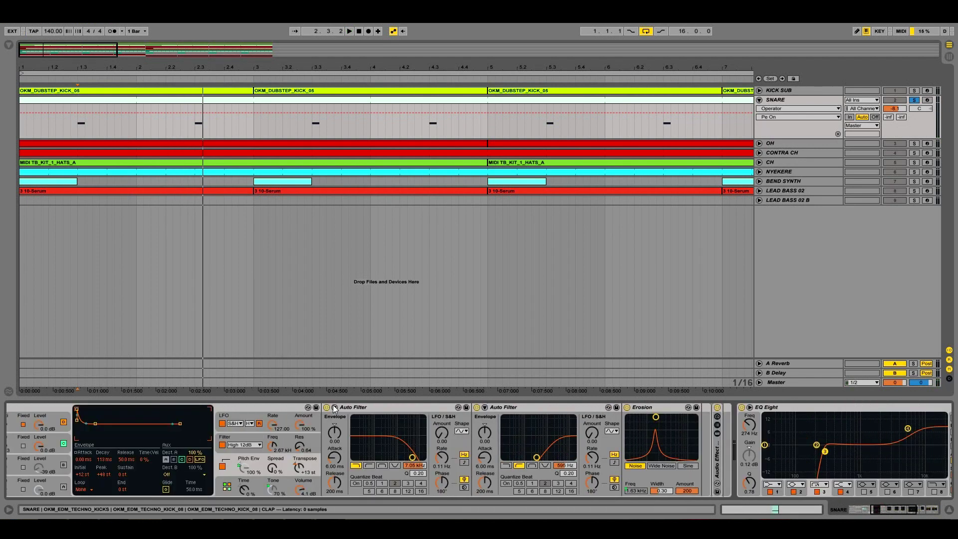
click(327, 407)
click(476, 408)
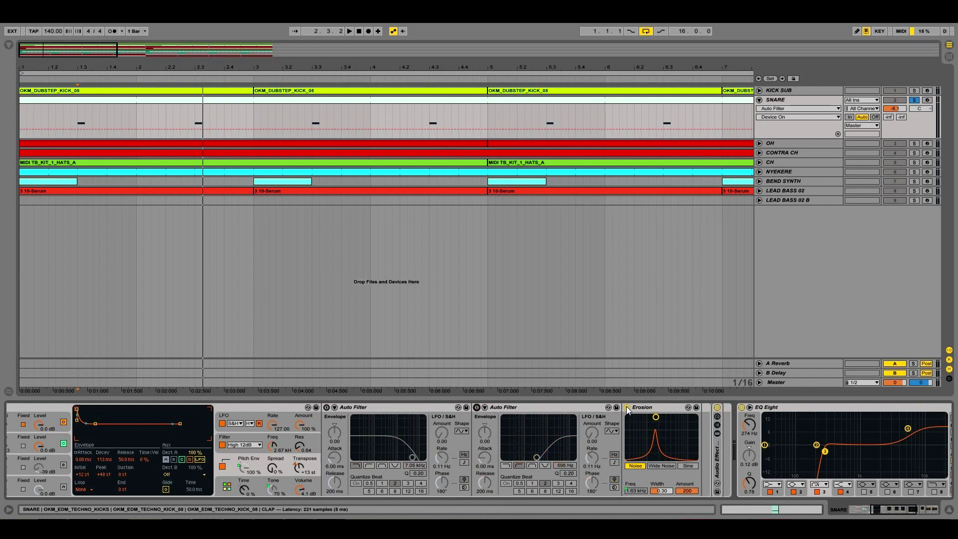
click(476, 407)
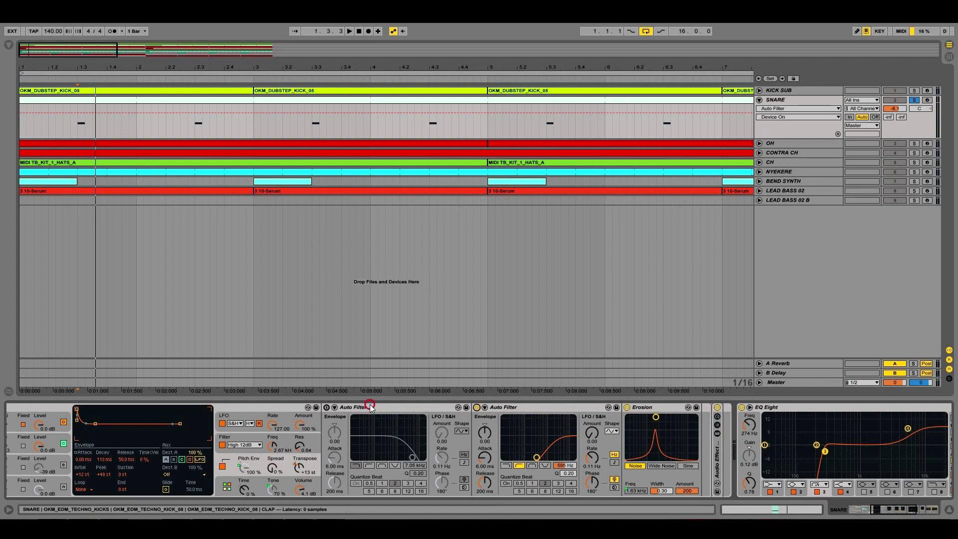
click(327, 408)
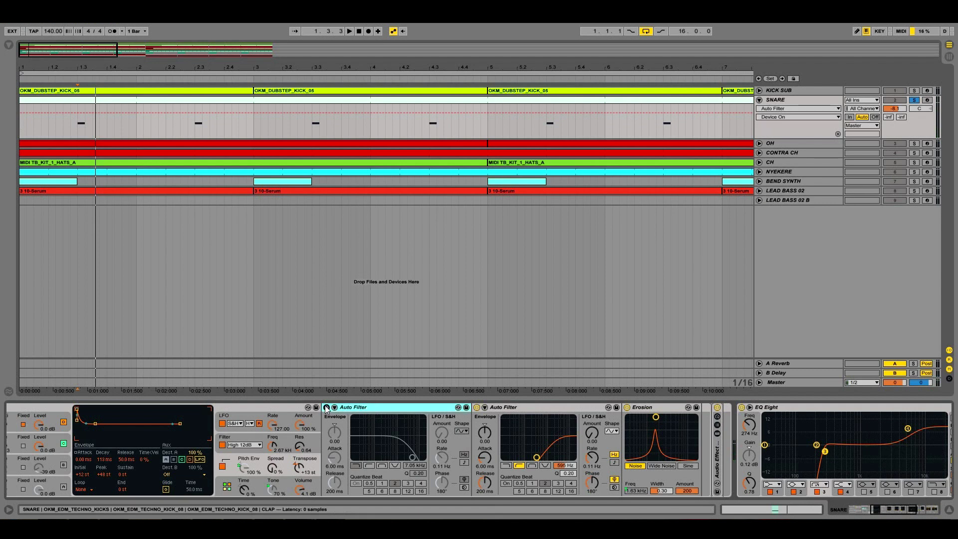
Compare the clap with Erosion bypassed and active, and examine the SNARE track's EQ Eight, Saturator and Reverb while auditioning the snare.
click(628, 407)
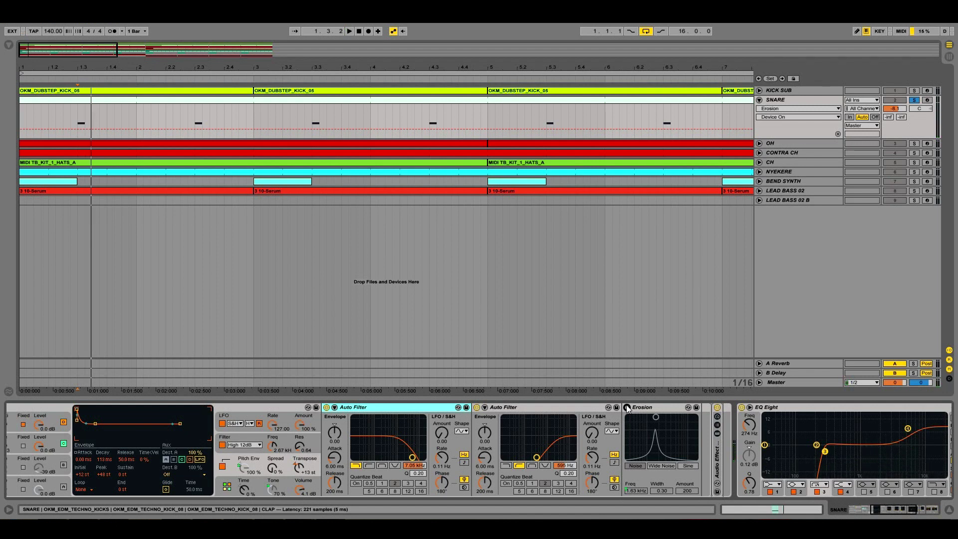
click(627, 407)
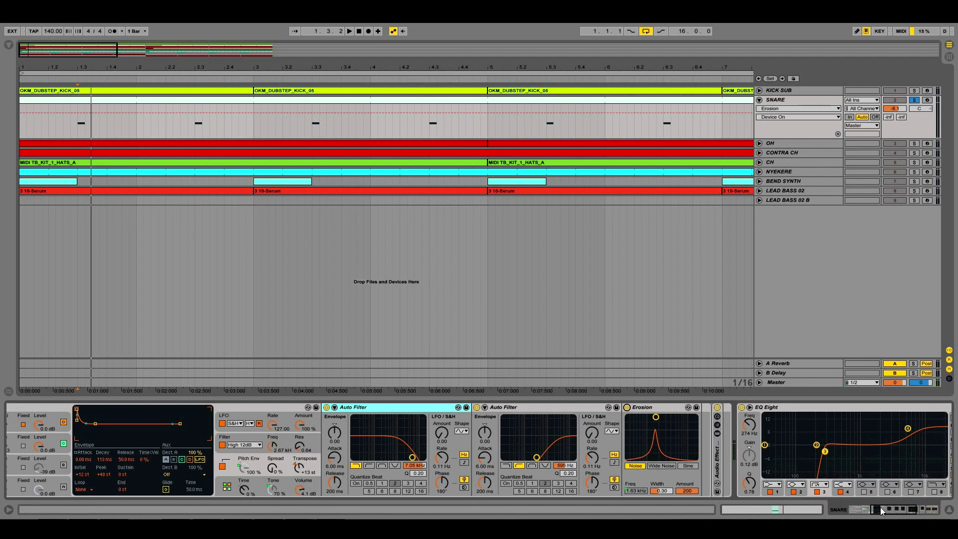
drag(881, 508, 907, 508)
click(369, 411)
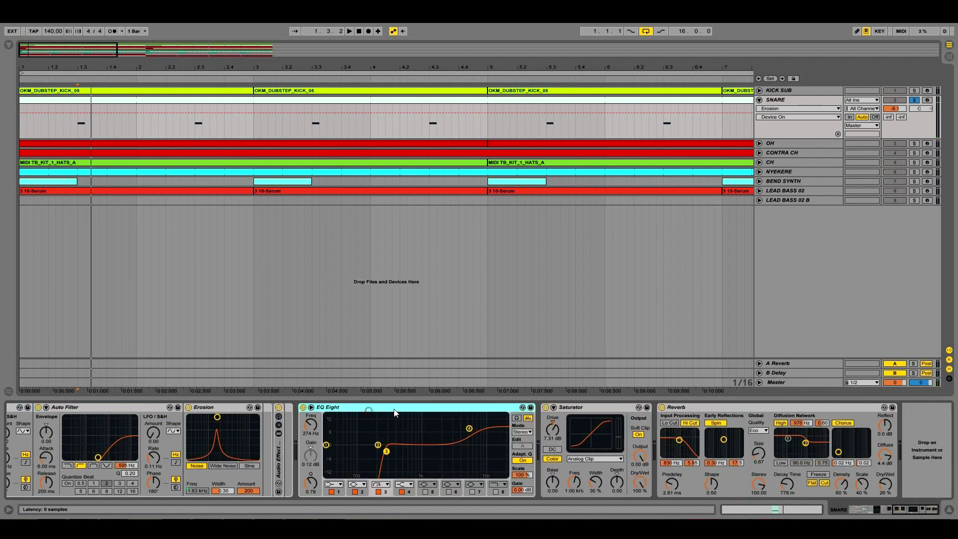
click(589, 407)
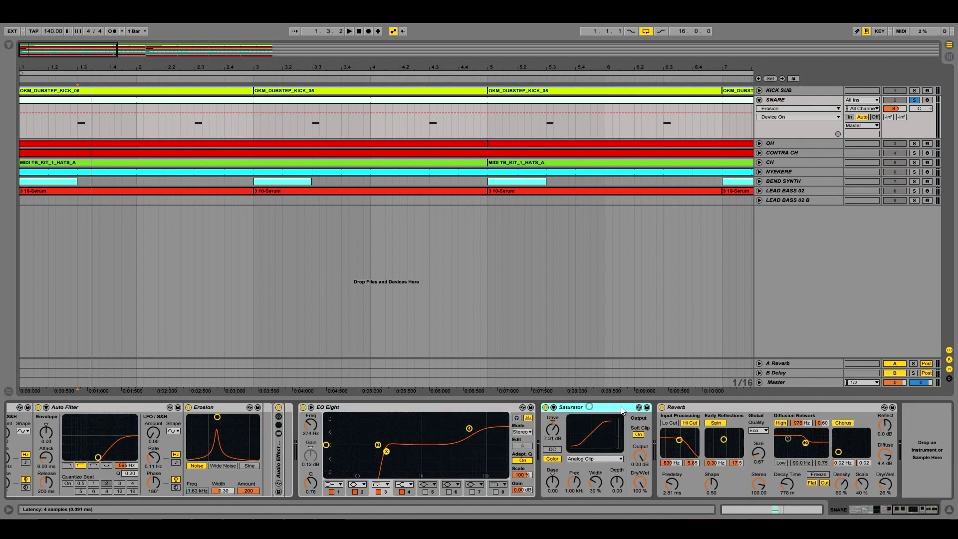
click(718, 406)
key(space)
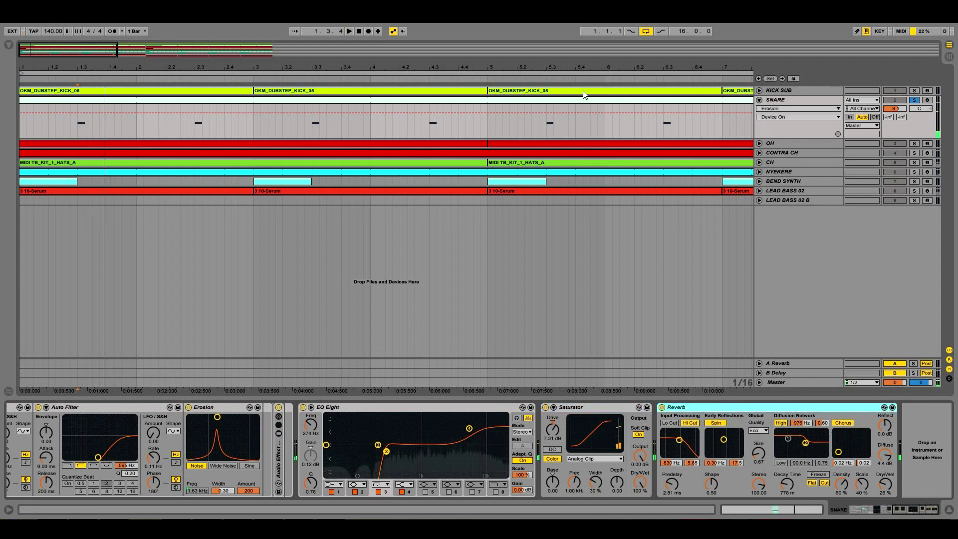
Fold the SNARE track, solo and unfold the OH track, and play its open hat note just before bar 6.
click(760, 100)
click(914, 110)
click(759, 109)
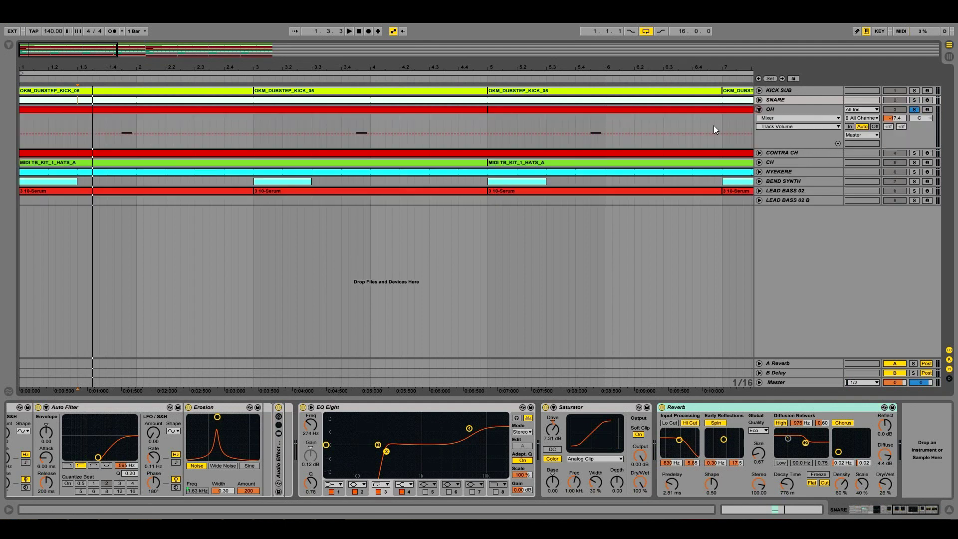
click(780, 110)
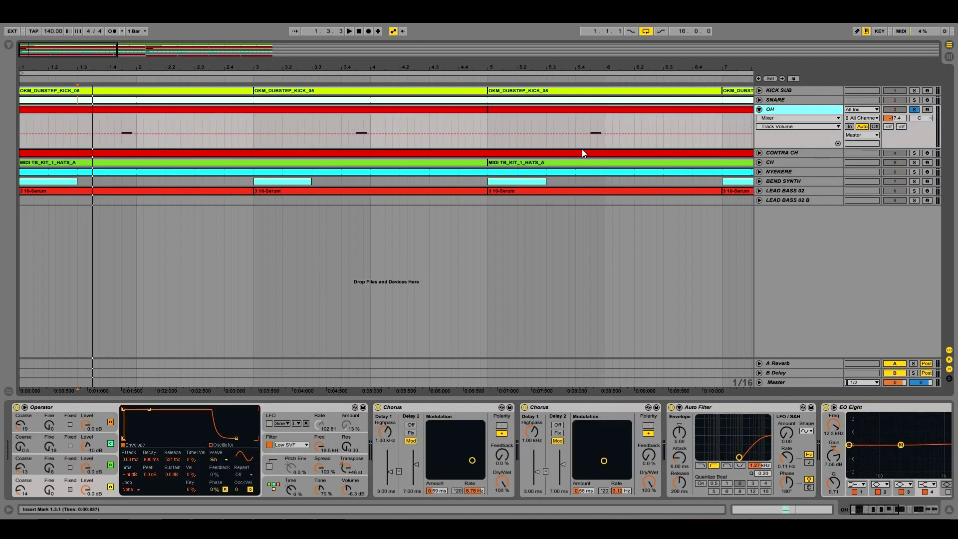
click(592, 122)
key(space)
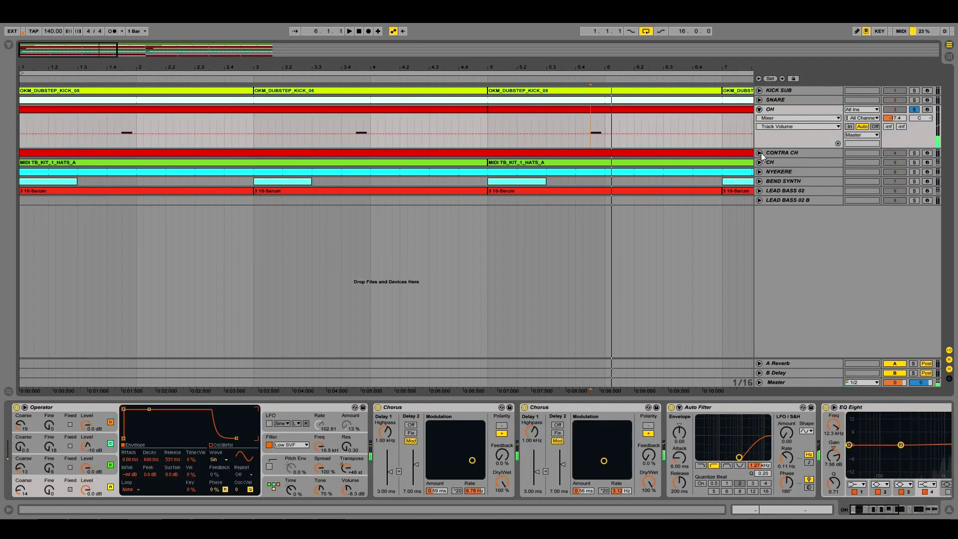
Unfold and solo the CH track, and play its closed hat pattern from just before bar 6.
click(759, 163)
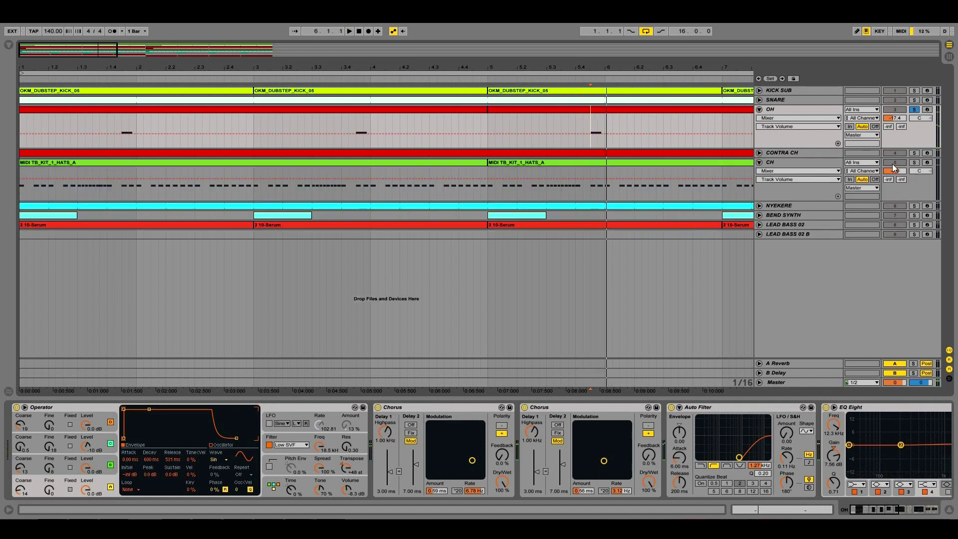
click(912, 162)
click(599, 184)
key(space)
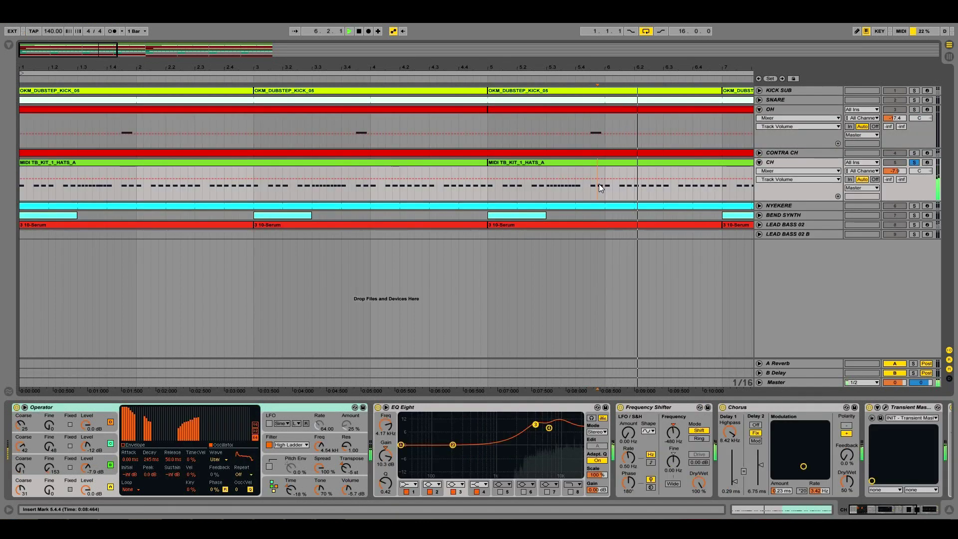
key(minus)
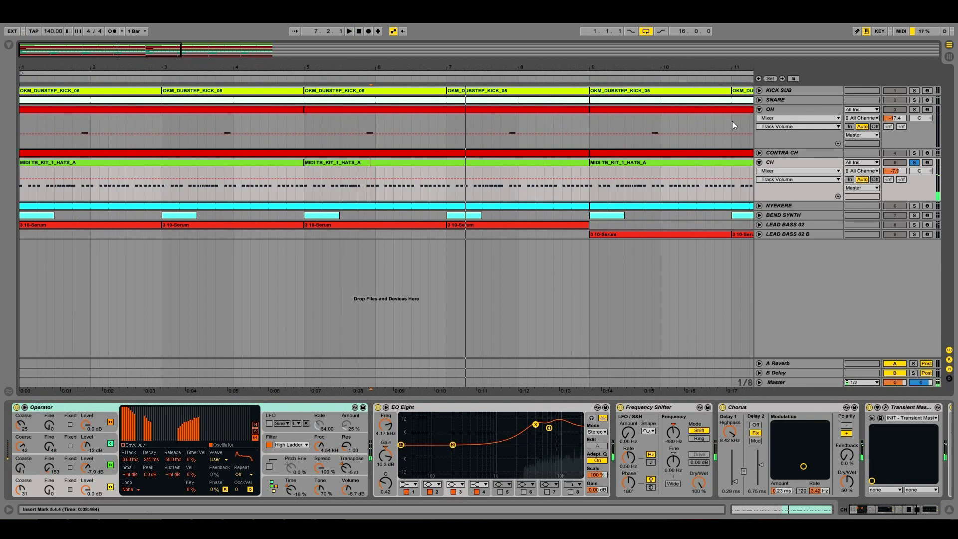
Examine the waveforms of oscillators B, C and D in the OH track's Operator.
click(778, 109)
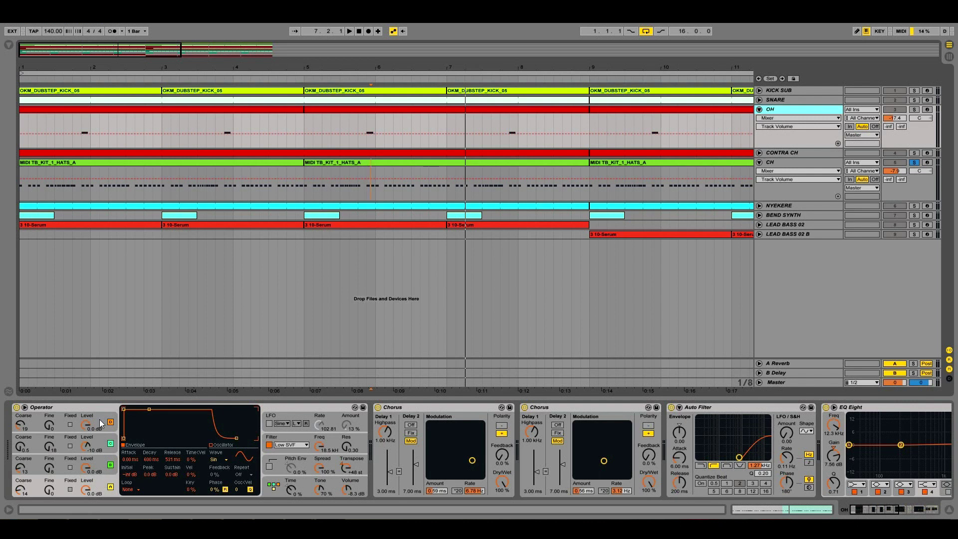
click(103, 464)
click(225, 444)
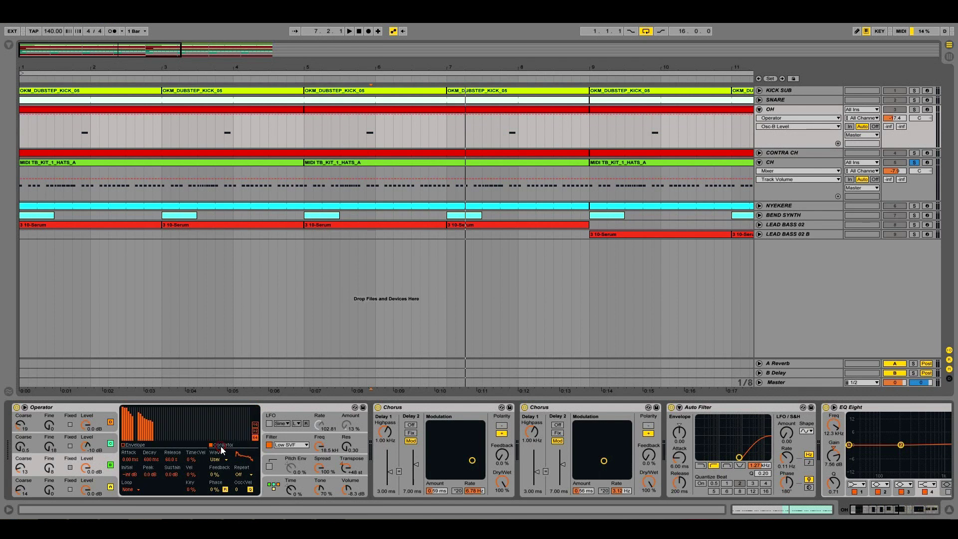
click(101, 445)
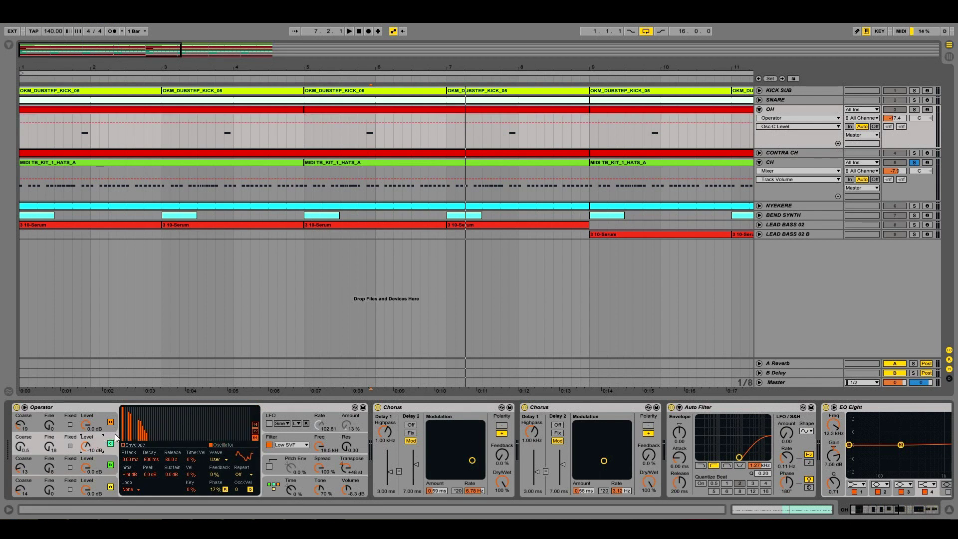
click(100, 423)
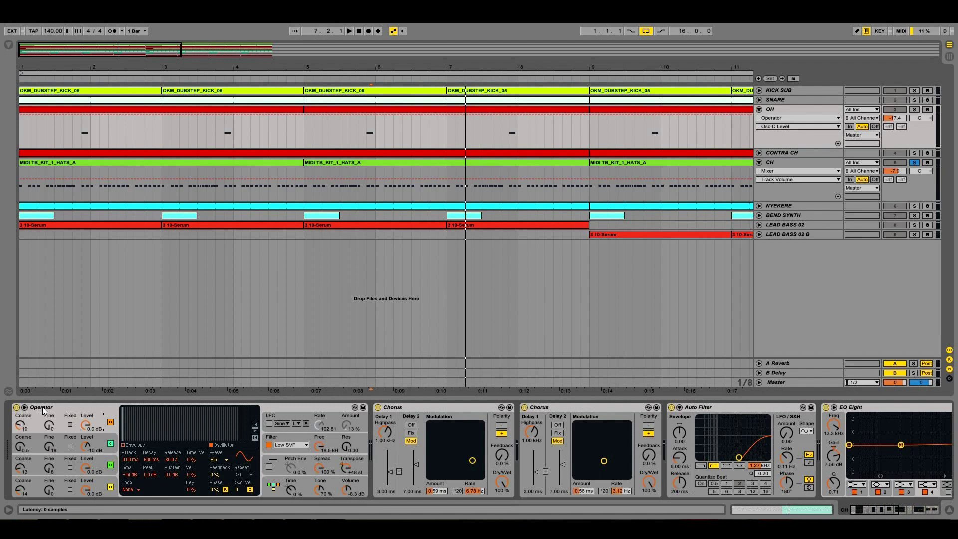
click(320, 408)
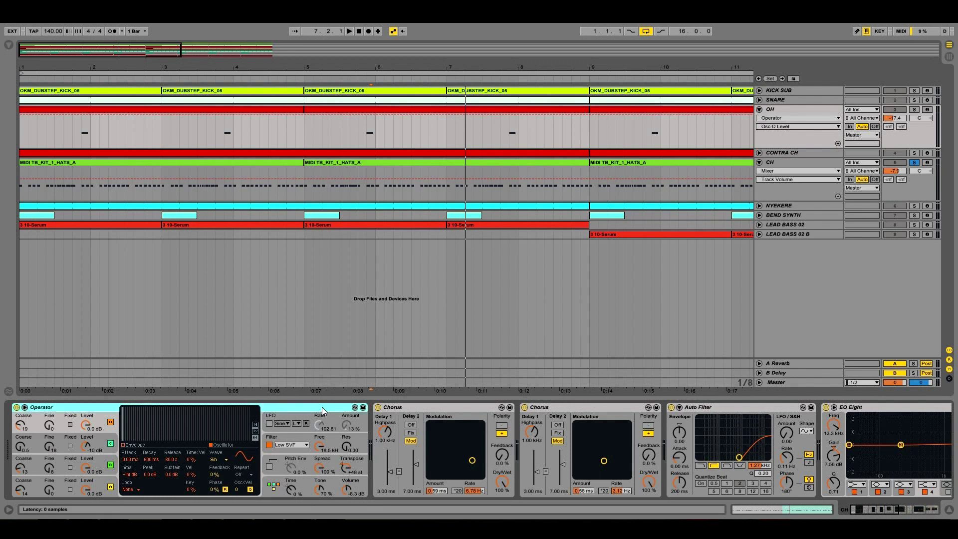
Solo the OH track again and play its open hat note shortly before bar 8.
click(364, 129)
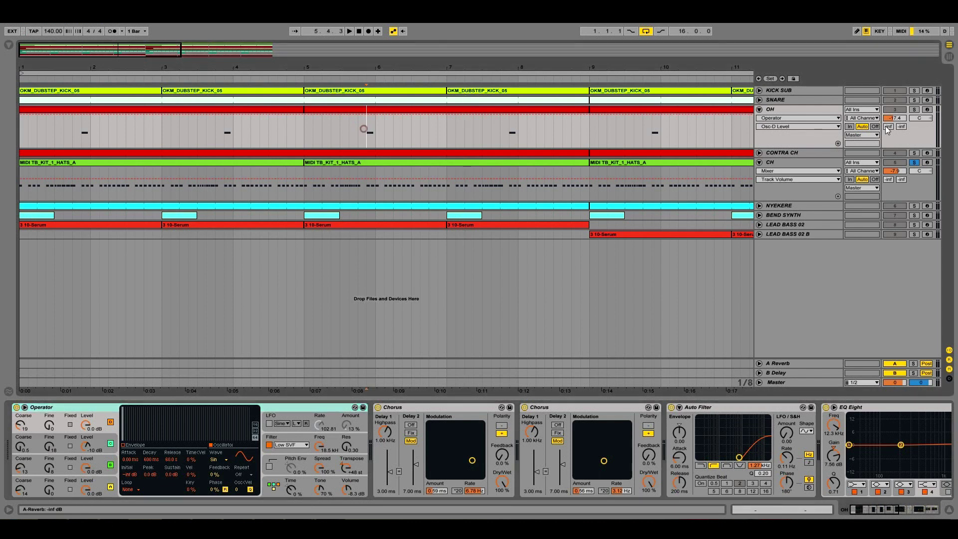
click(915, 109)
click(775, 109)
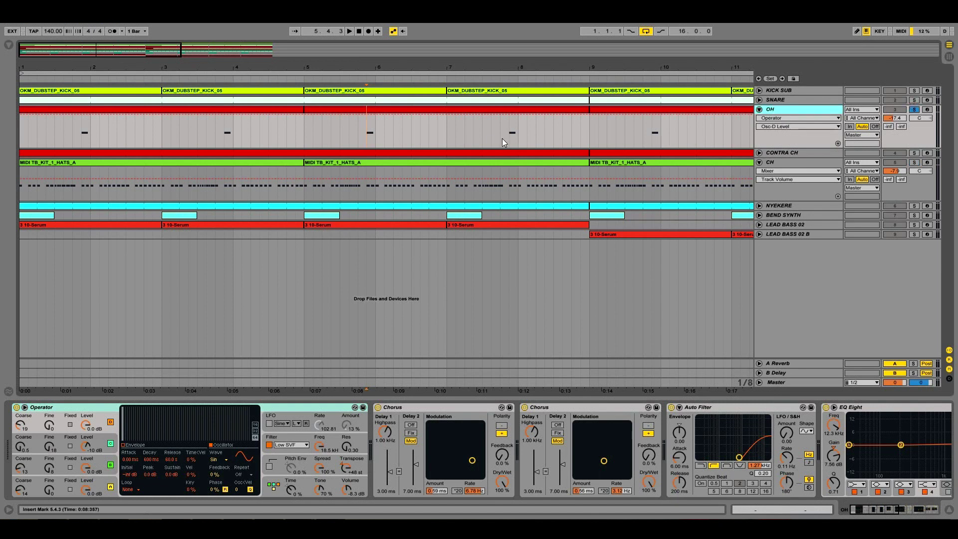
click(505, 132)
key(plus)
key(space)
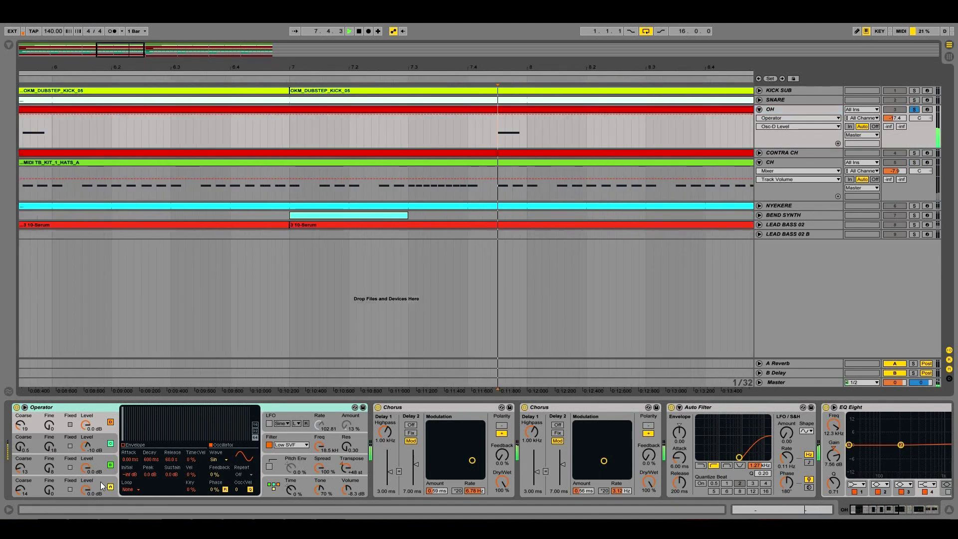
Examine the OH Operator's oscillators A to D and its filter settings.
click(102, 485)
key(space)
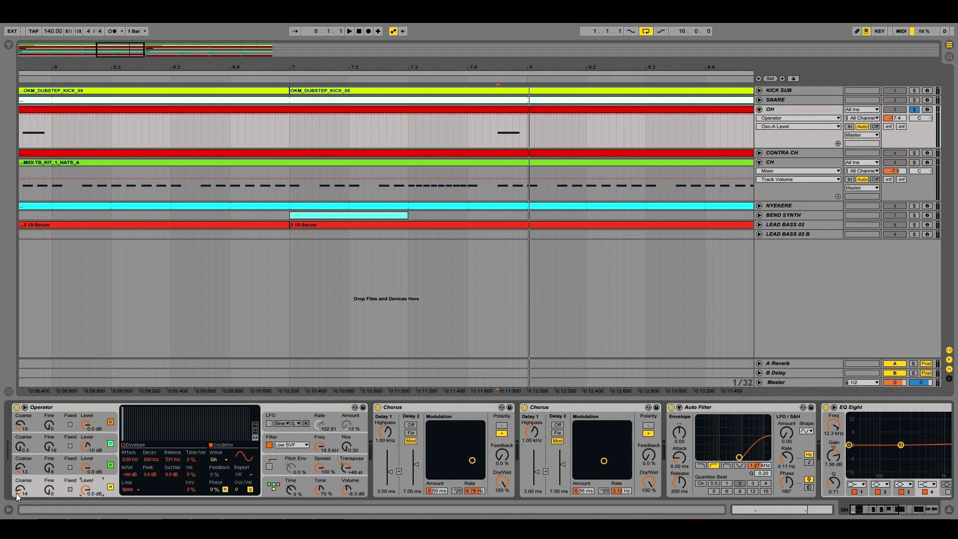
click(88, 469)
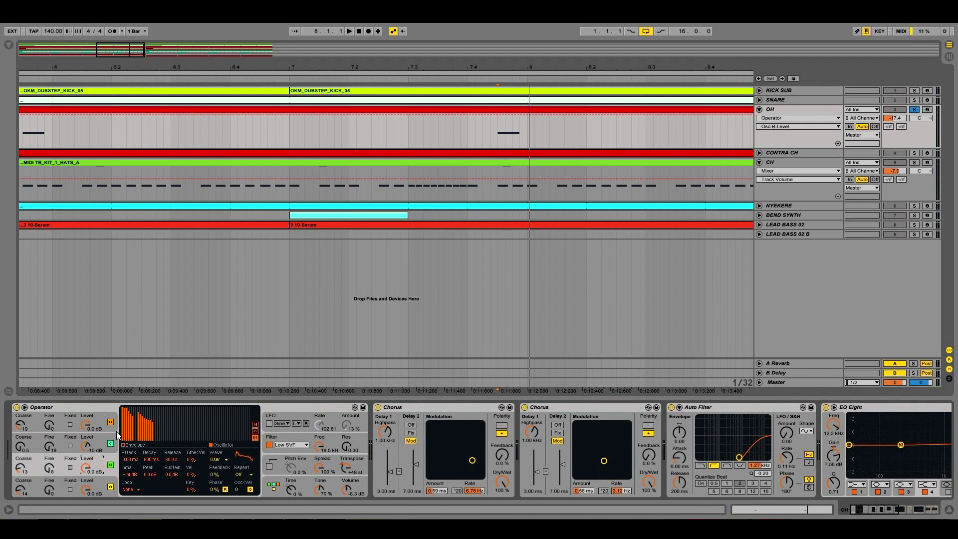
click(100, 443)
click(101, 418)
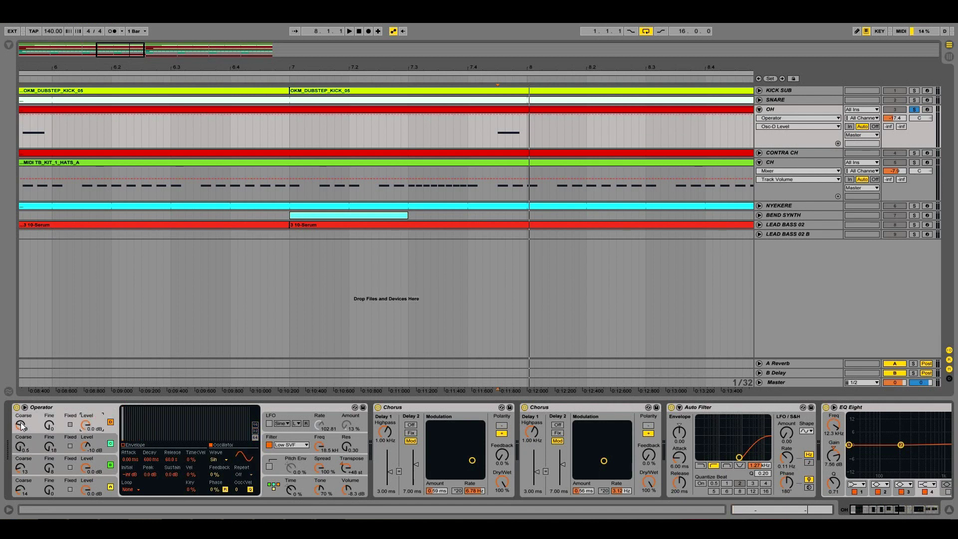
click(291, 439)
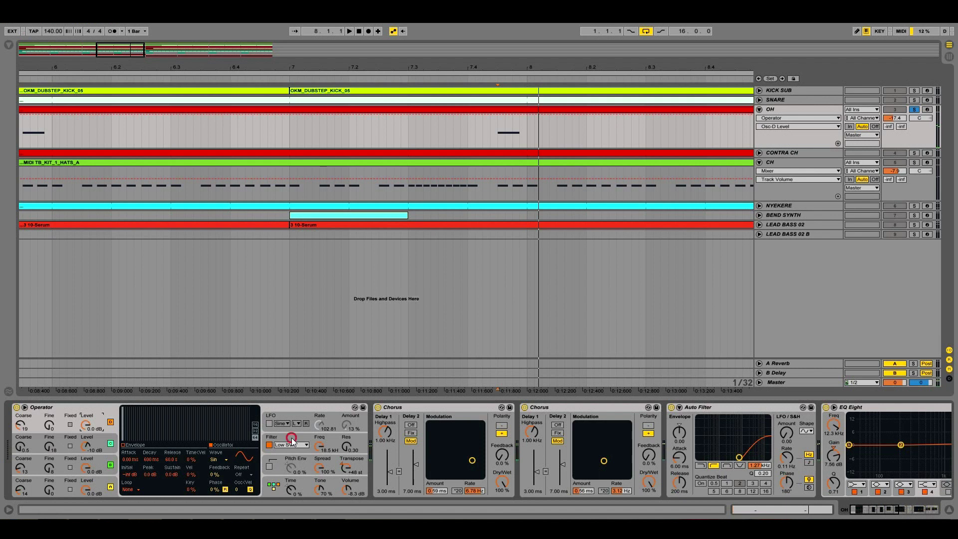
Audition the open hat with both Choruses and the Auto Filter bypassed, and turn all three back on to compare.
click(422, 407)
click(525, 409)
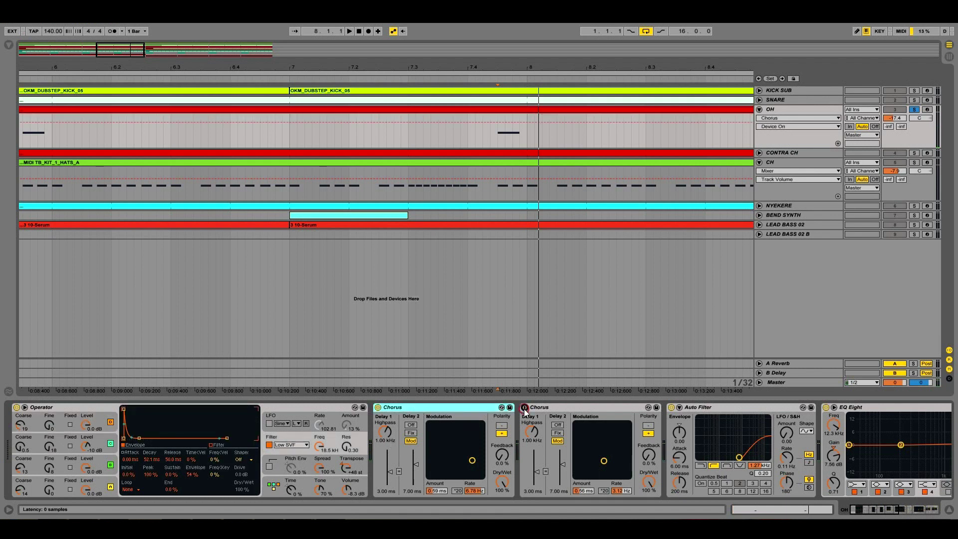
click(672, 408)
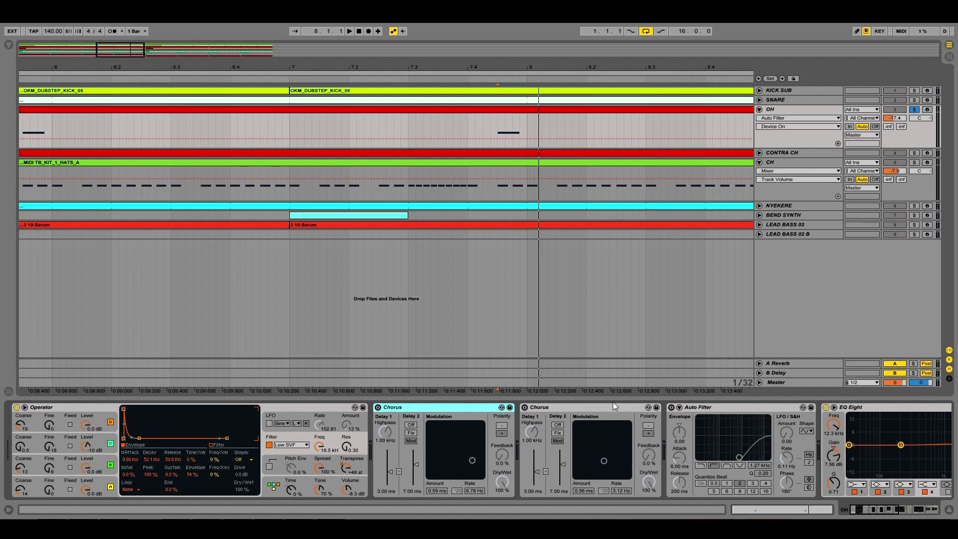
key(space)
key(space)
click(379, 408)
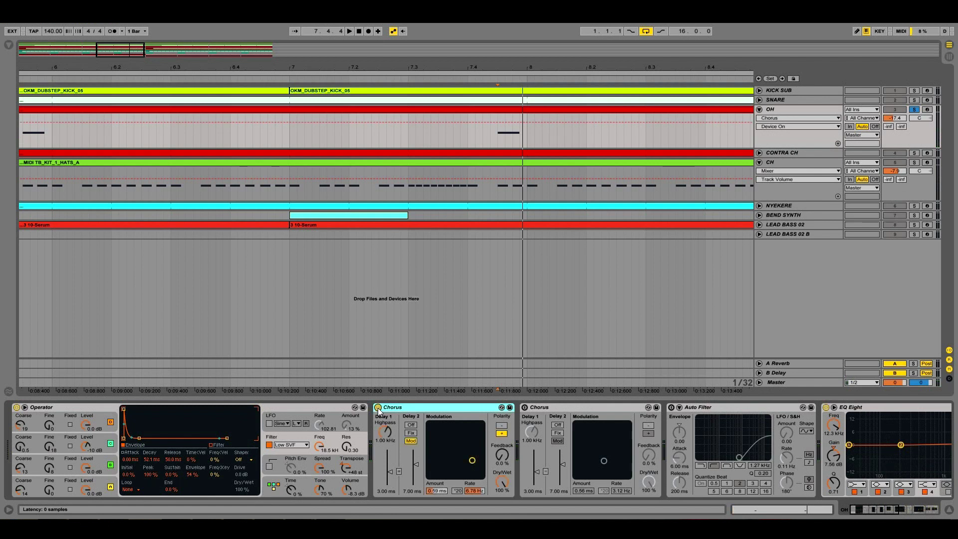
click(524, 407)
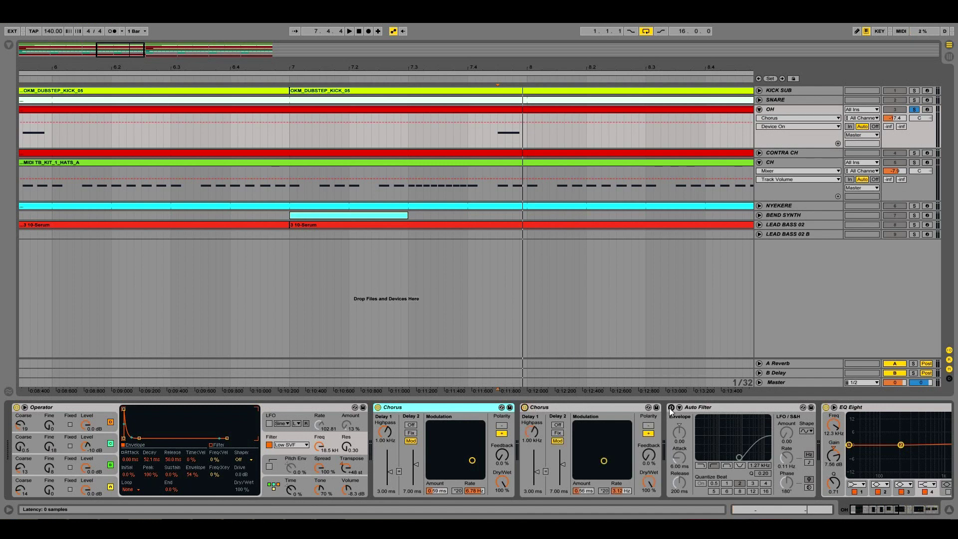
click(672, 407)
key(space)
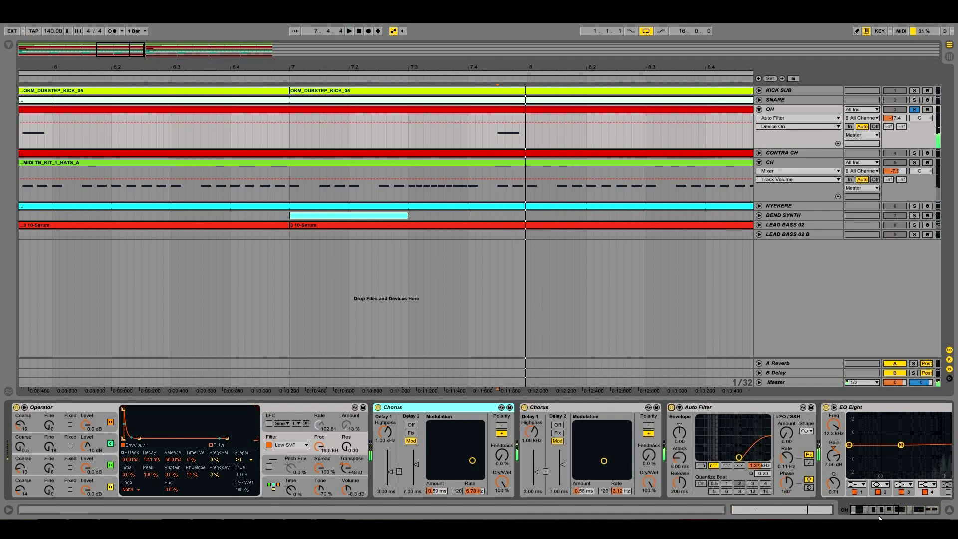
Compare the open hat with the Frequency Shifter bypassed and active, leaving it on.
drag(881, 510, 906, 509)
click(462, 409)
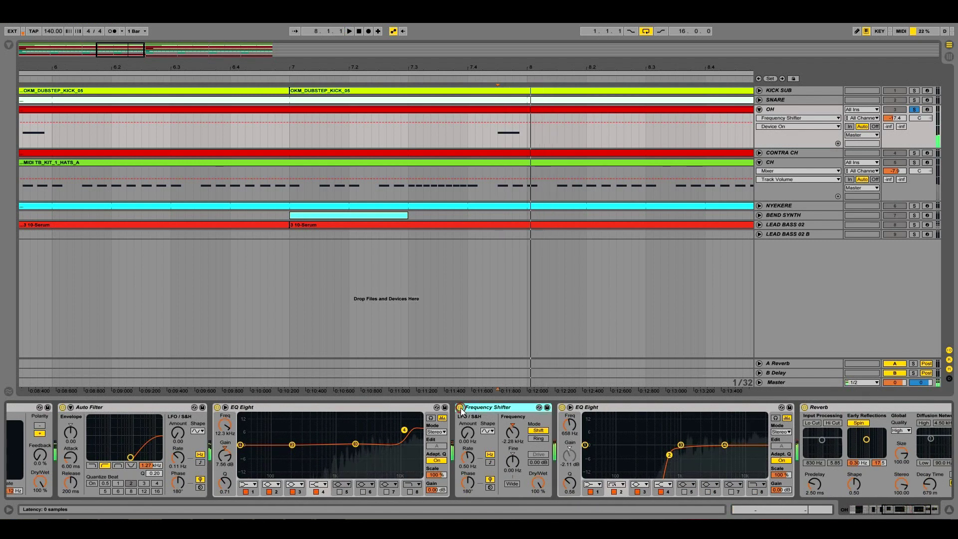
click(461, 409)
click(460, 407)
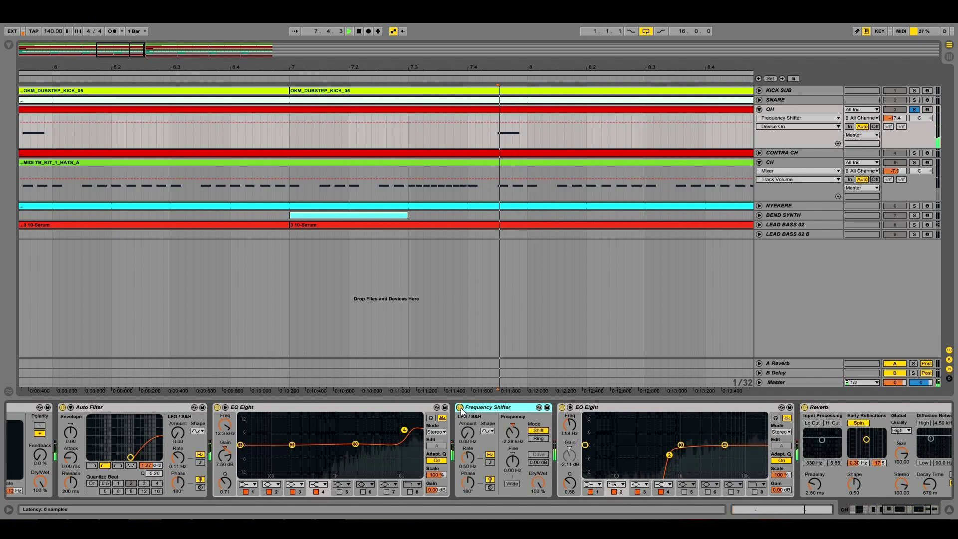
Examine the second EQ Eight and the Reverb at the end of the OH device chain.
drag(901, 510, 920, 508)
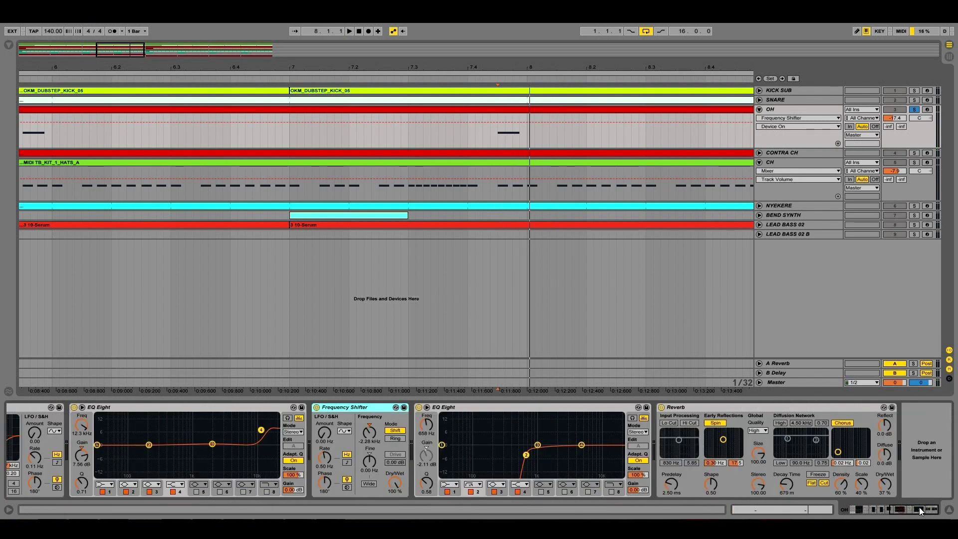
click(580, 406)
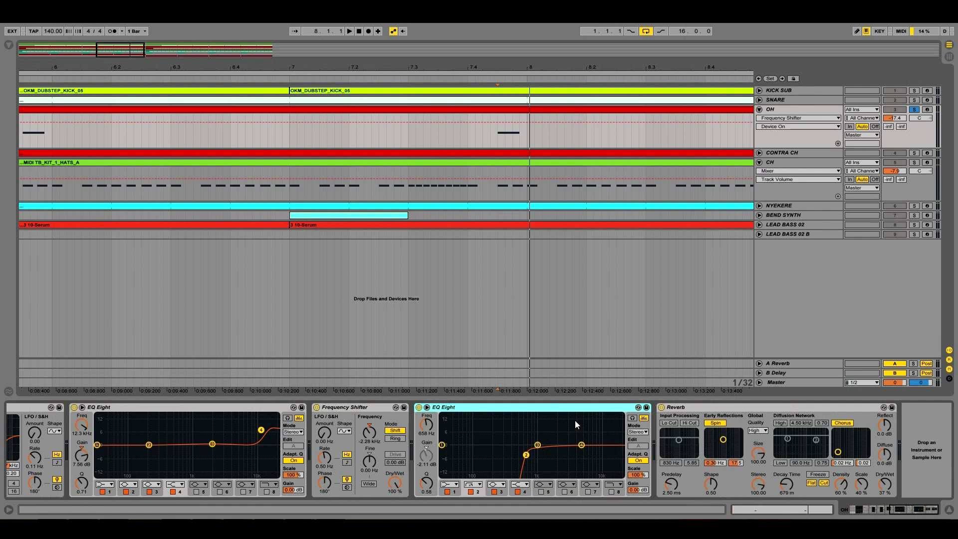
click(719, 406)
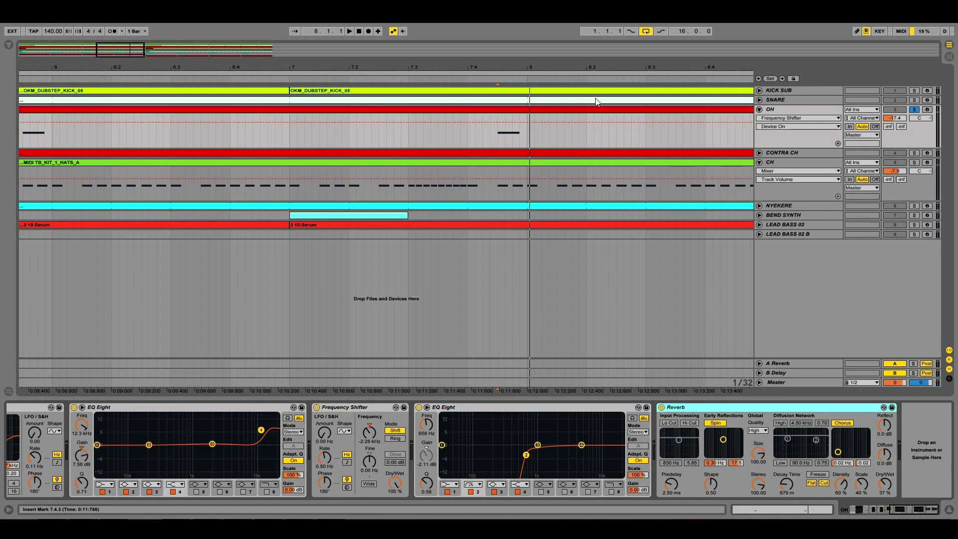
Select the CH track and solo it to show its device chain.
drag(591, 66, 590, 56)
click(795, 164)
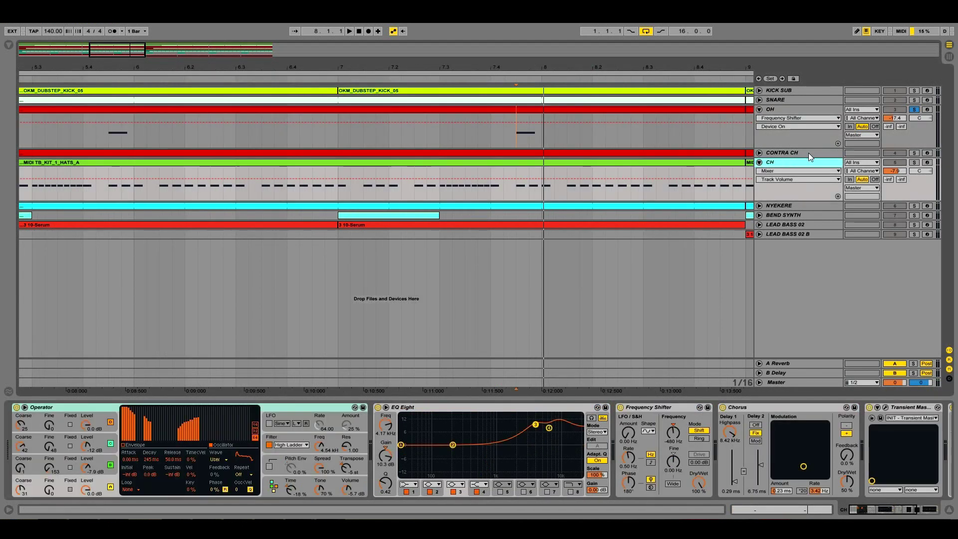
click(914, 163)
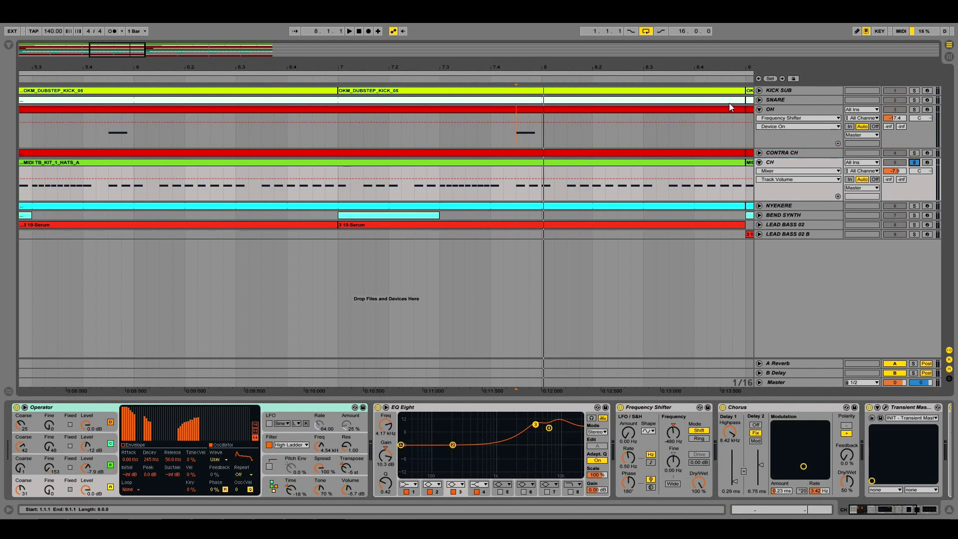
Examine the waveforms of oscillators A, B, C and D in the CH track's Operator.
key(minus)
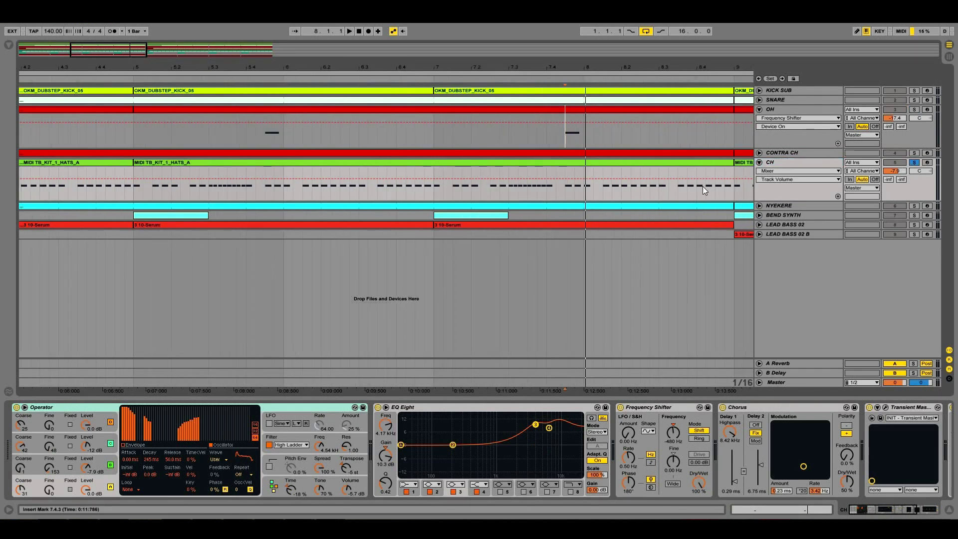
click(784, 163)
click(885, 509)
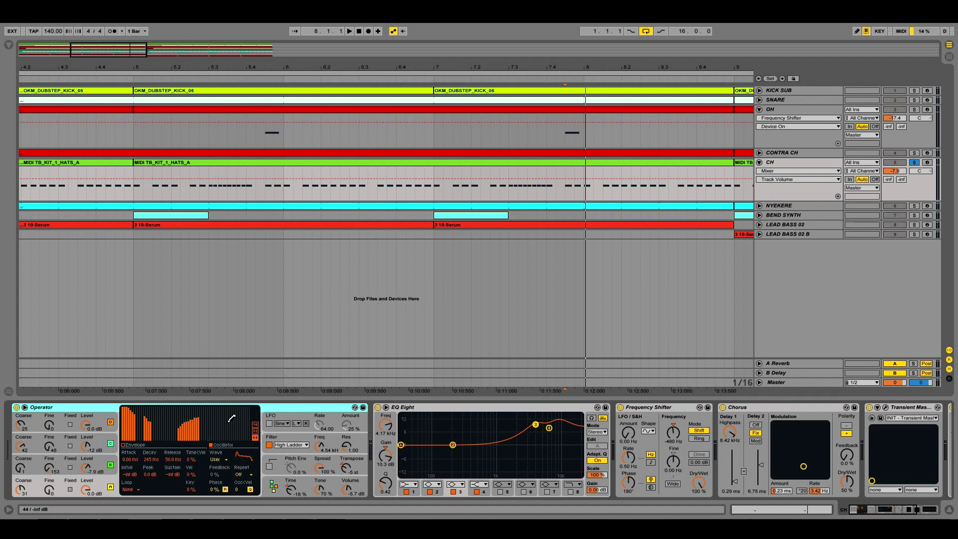
click(102, 482)
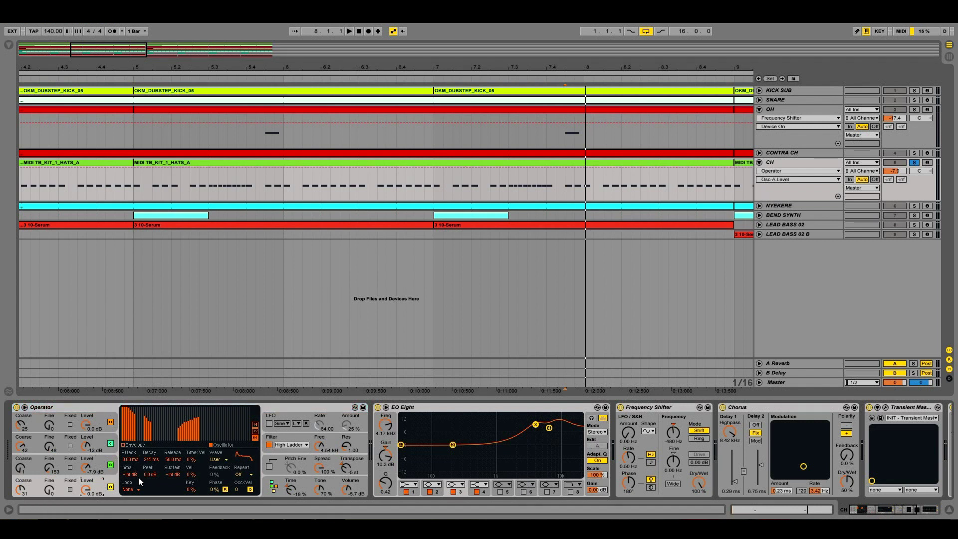
click(106, 466)
click(97, 441)
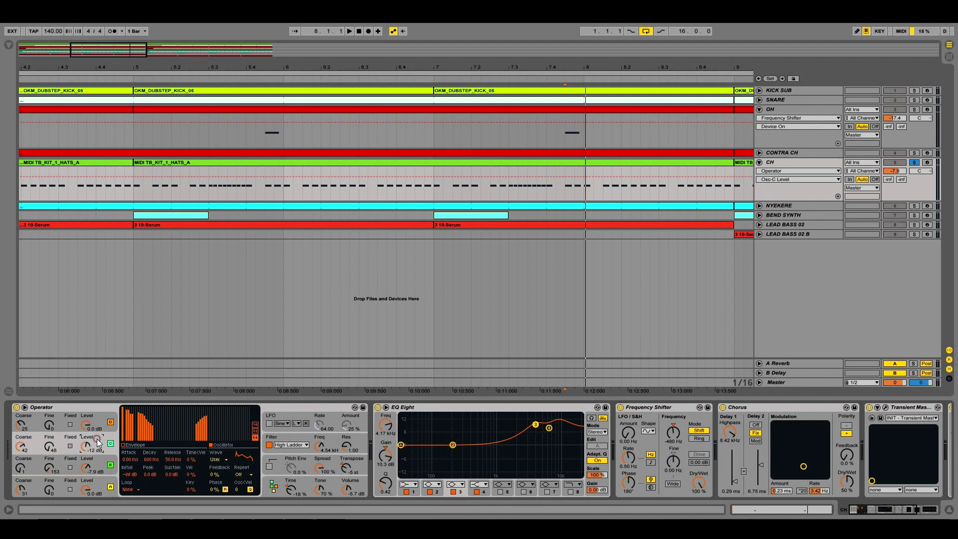
click(105, 422)
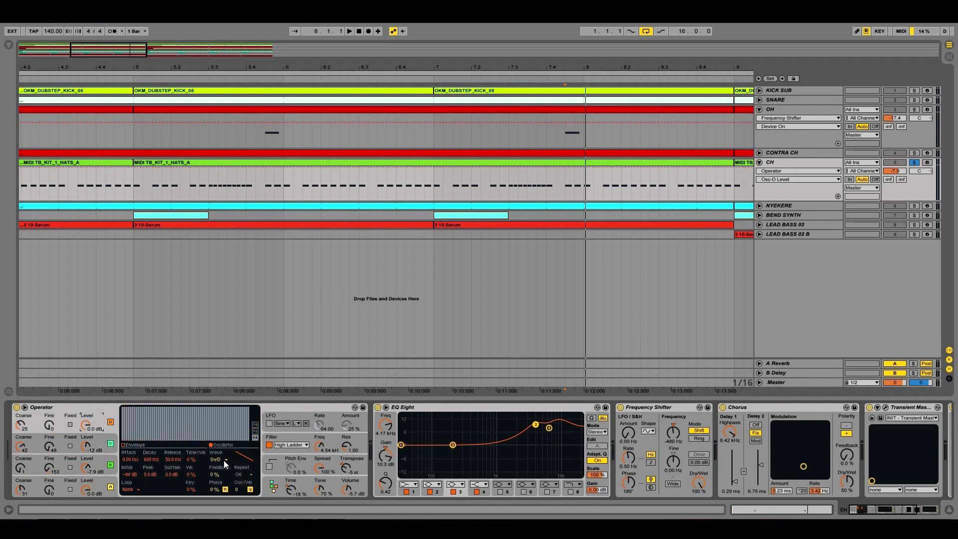
Audition the closed hat with other Operator algorithms from Operator's global display, and restore the original algorithm.
click(273, 488)
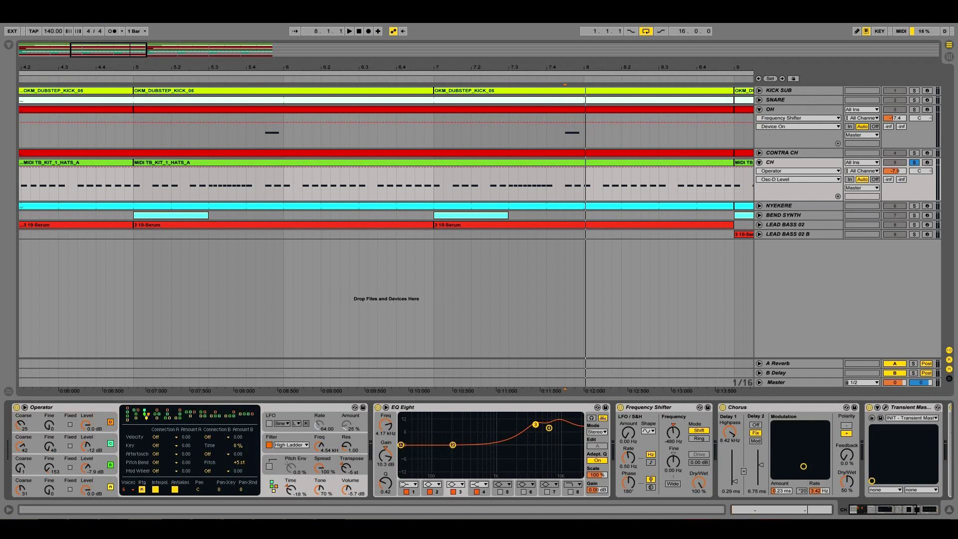
drag(565, 70, 565, 64)
click(460, 183)
key(space)
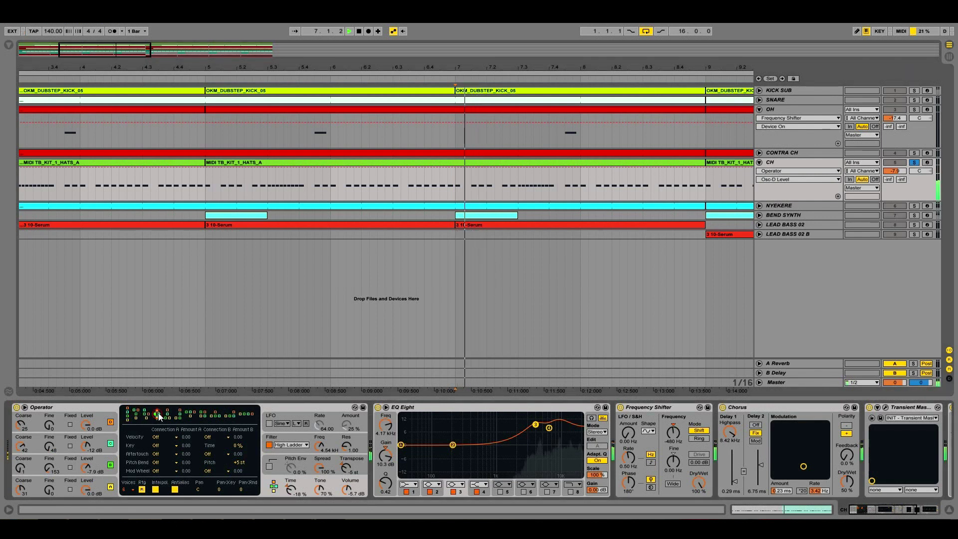
click(205, 415)
click(244, 413)
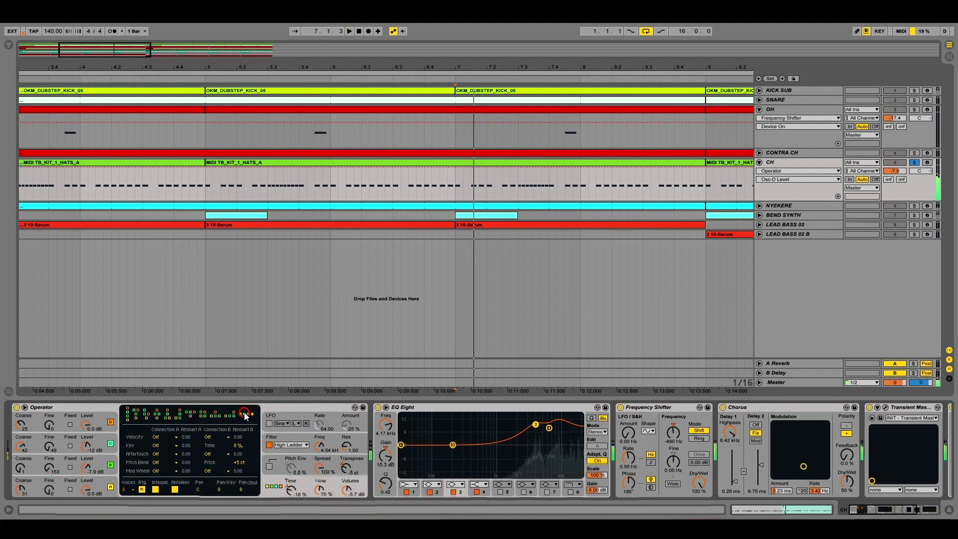
click(145, 416)
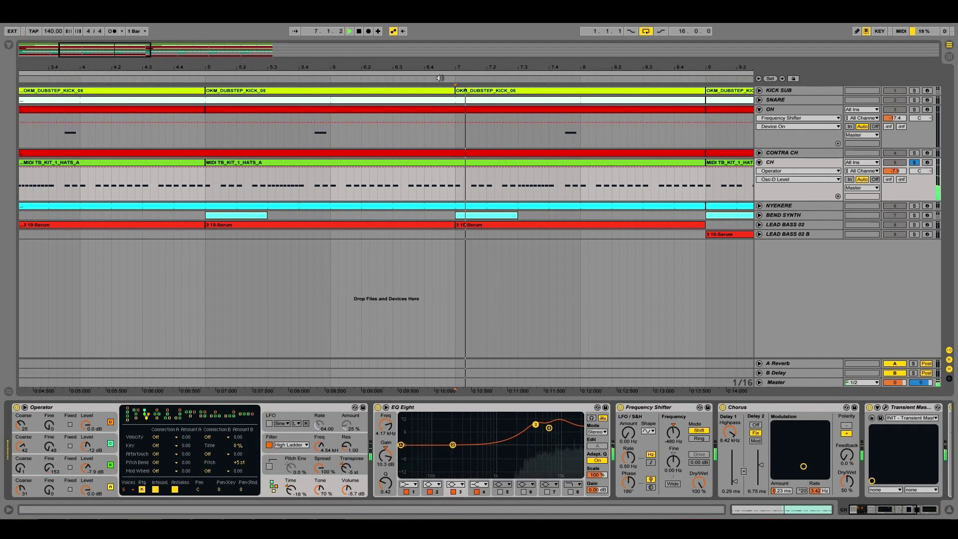
Compare the closed hat with the Frequency Shifter bypassed and active, leaving it on.
key(minus)
click(527, 407)
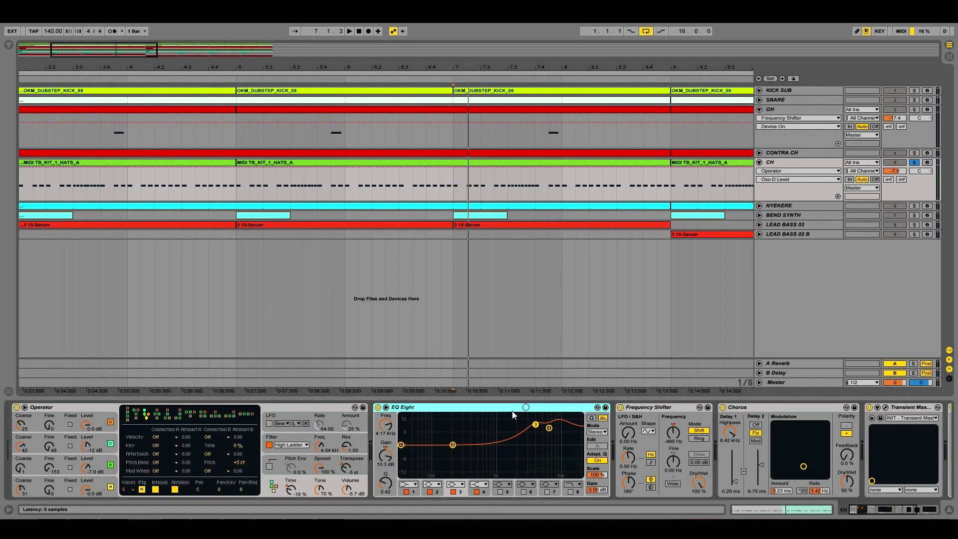
click(621, 408)
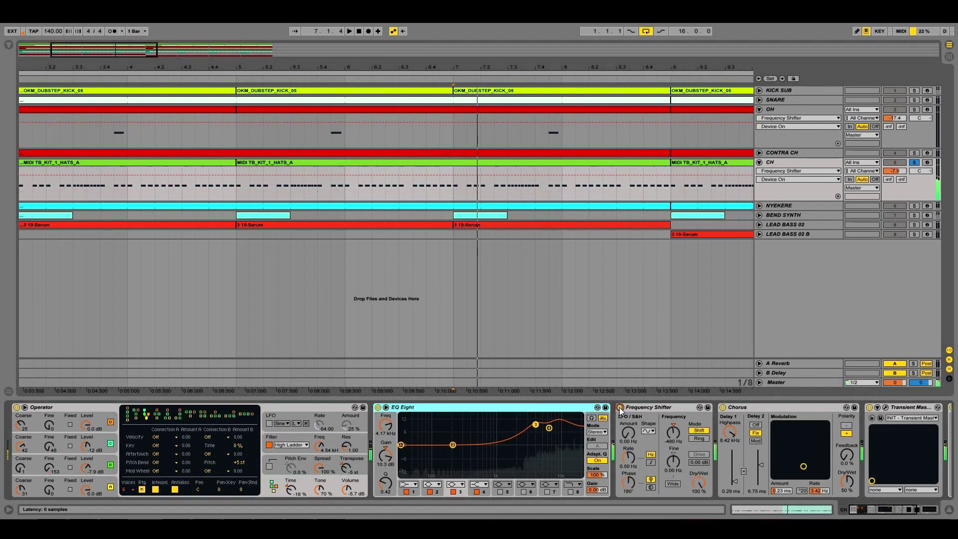
key(space)
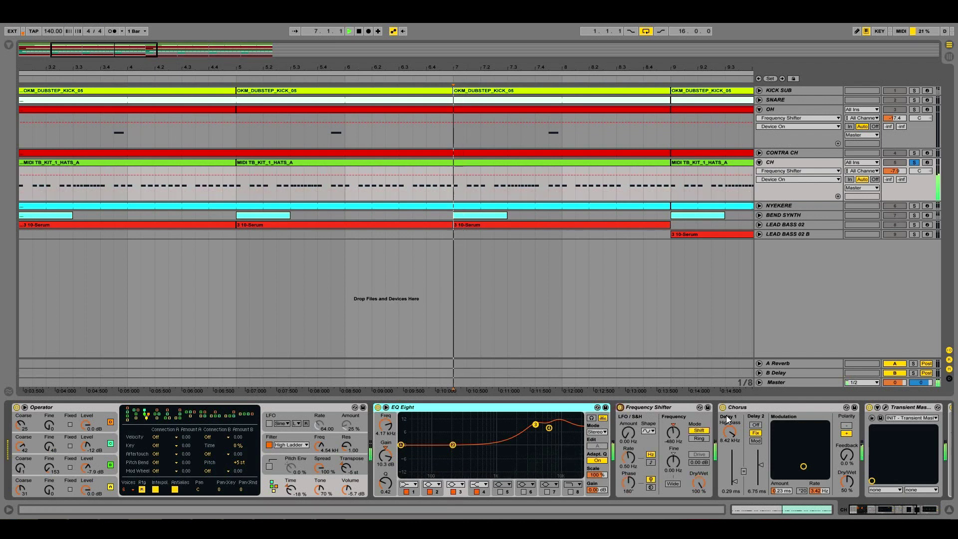
Audition the closed hat with the Chorus bypassed and active.
click(723, 408)
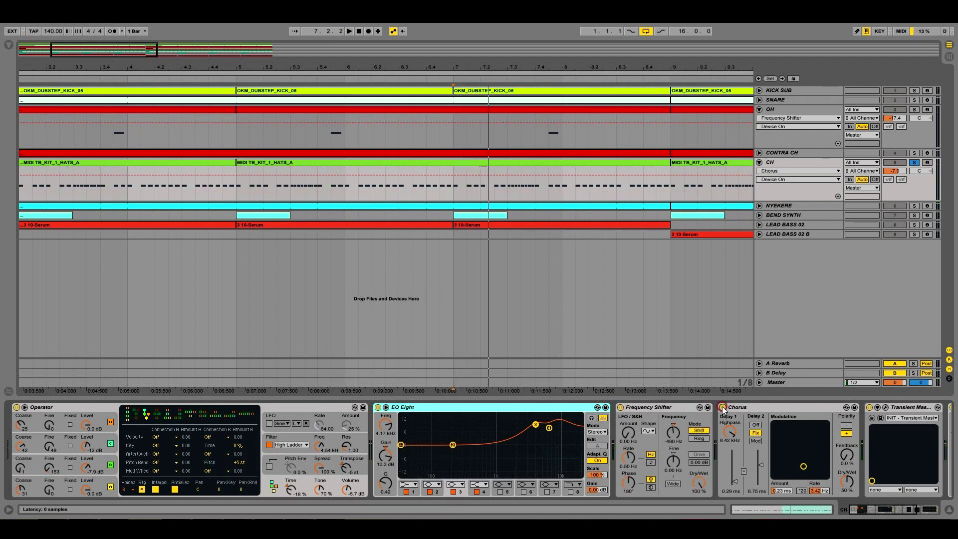
key(space)
key(space)
Show the end of the CH device chain and compare the sound with Transient Master bypassed and active, leaving it on.
click(909, 506)
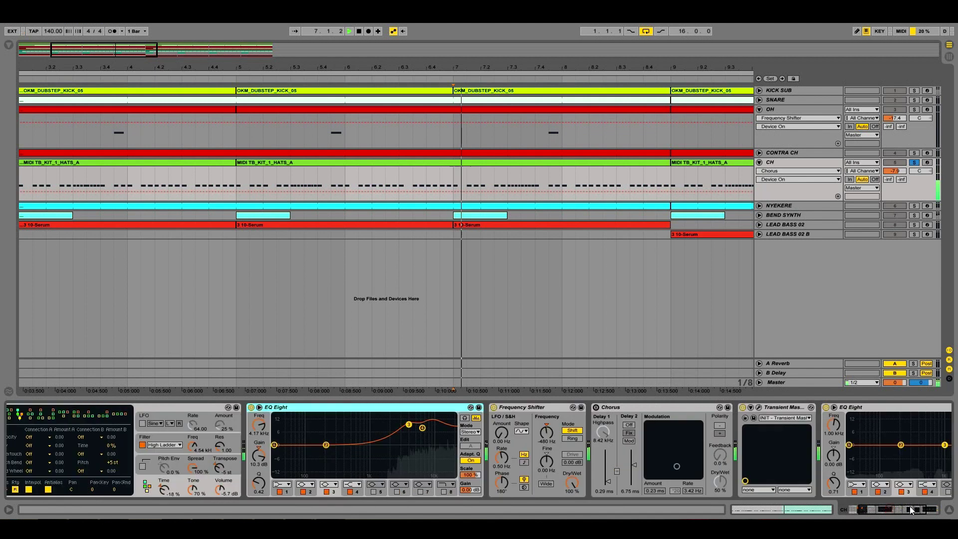
click(909, 506)
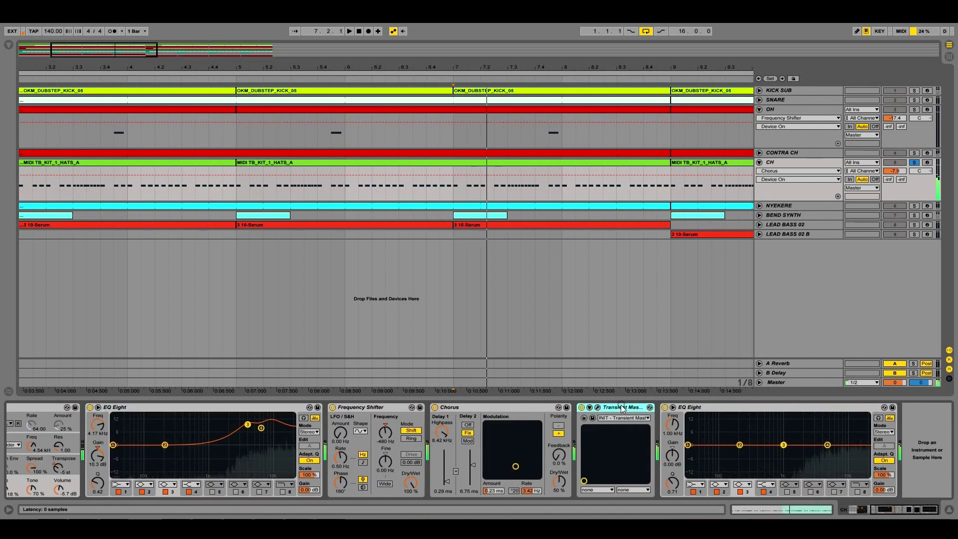
click(581, 407)
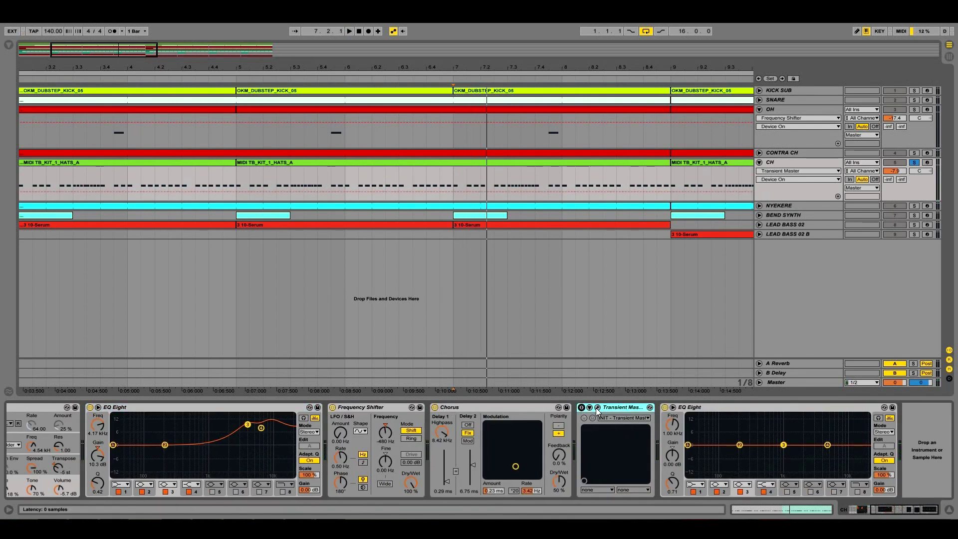
click(582, 408)
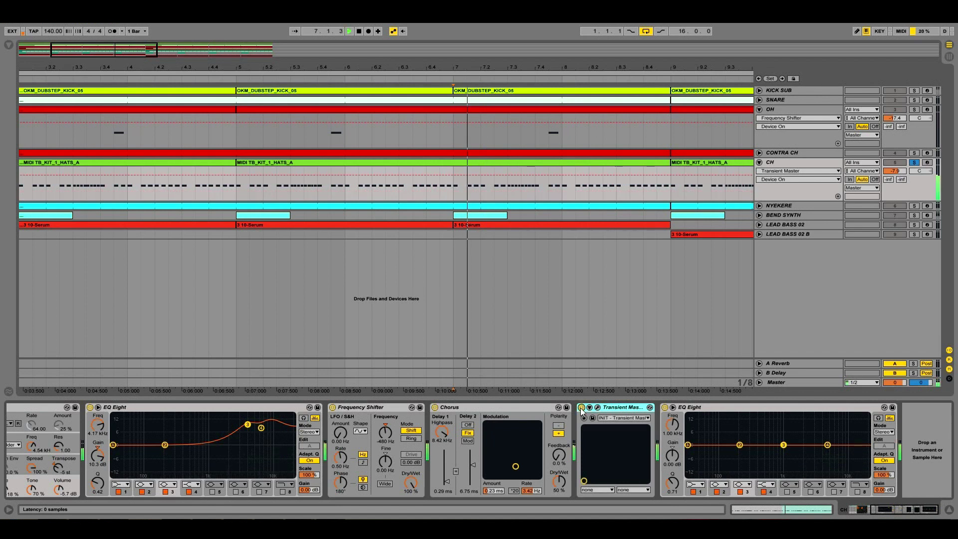
click(582, 409)
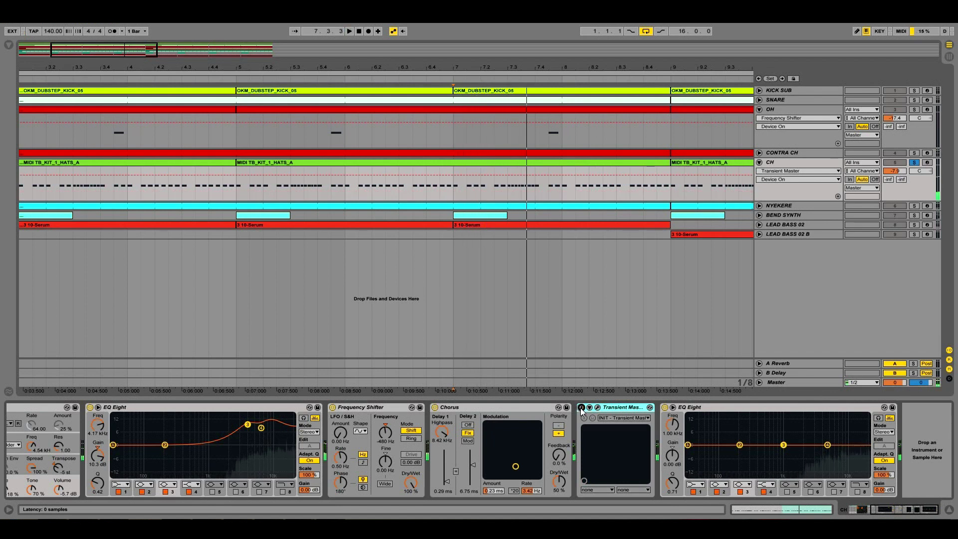
click(581, 408)
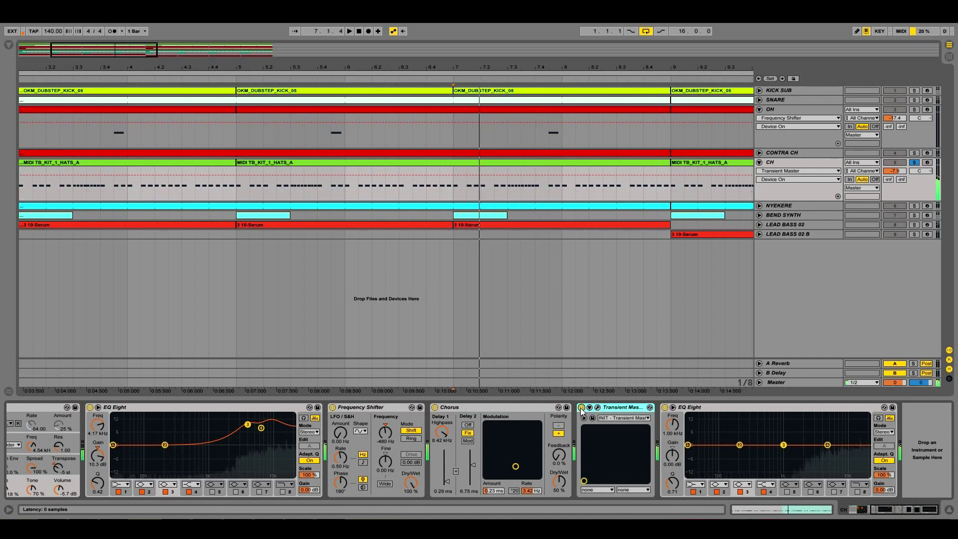
key(space)
Unfold and solo the CONTRA CH track, and play its pattern from 7.2.1.
double_click(793, 151)
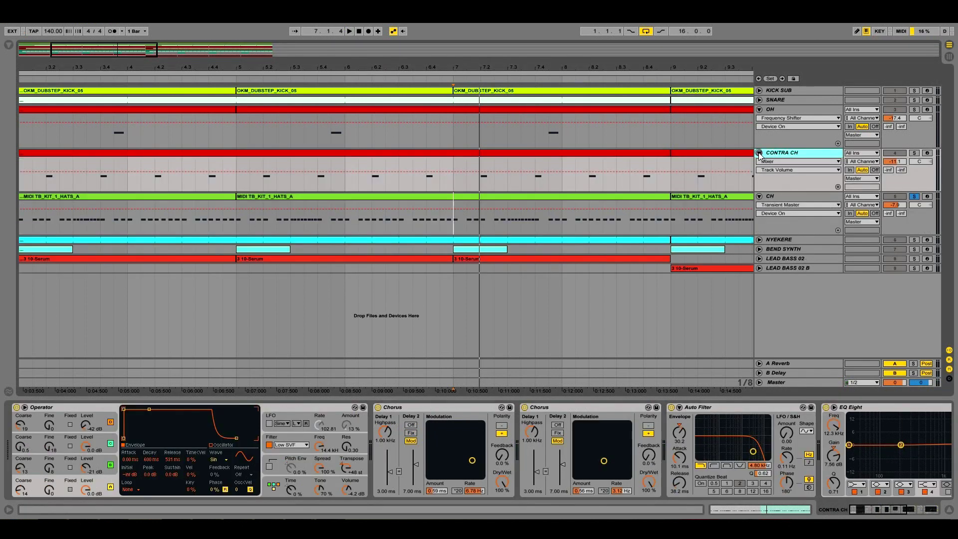
click(915, 153)
click(480, 181)
key(space)
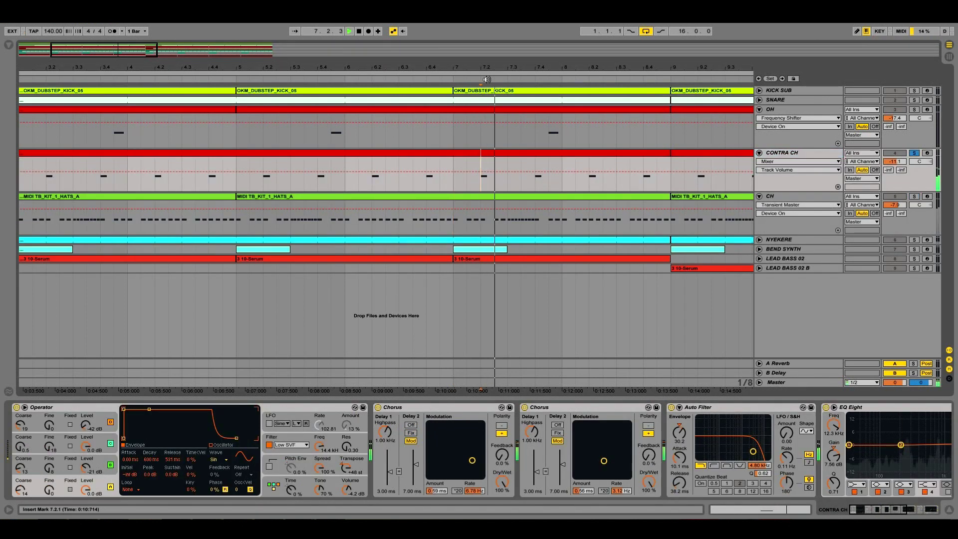
key(space)
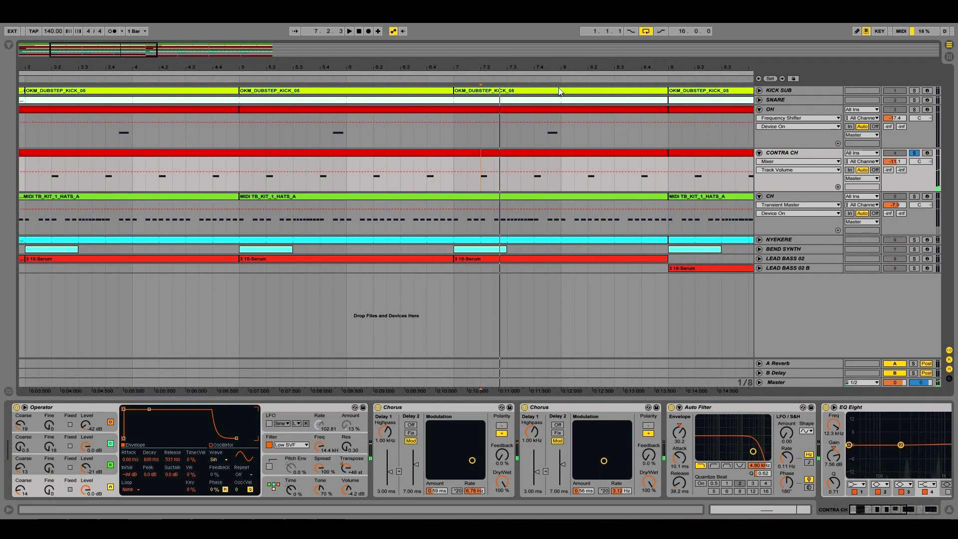
Show the end of the CONTRA CH device chain and compare its sound with the Frequency Shifter bypassed and active.
click(781, 155)
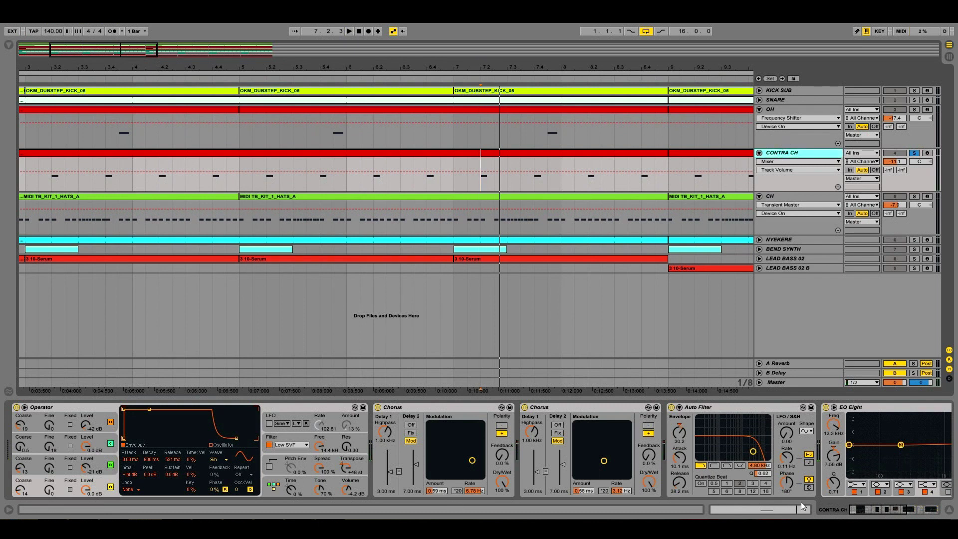
drag(868, 511, 913, 510)
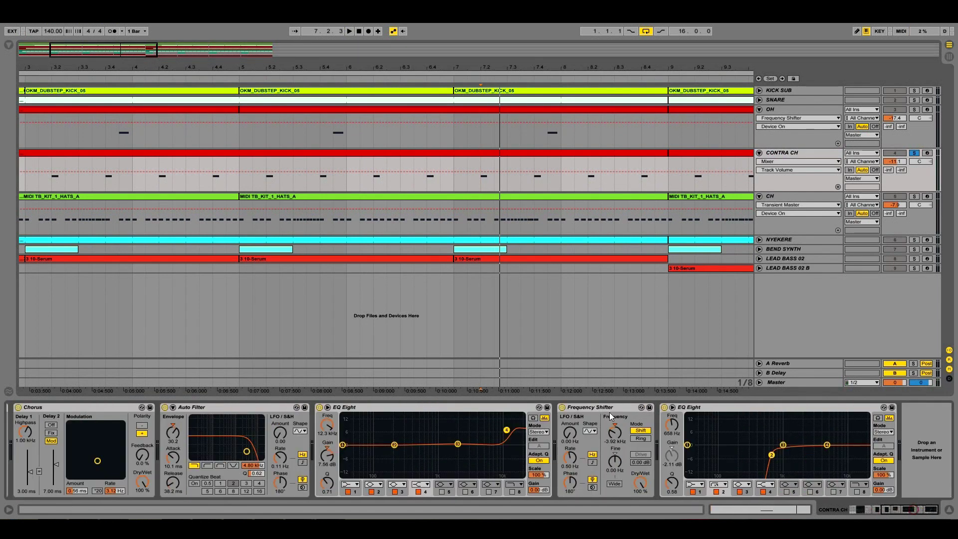
click(572, 407)
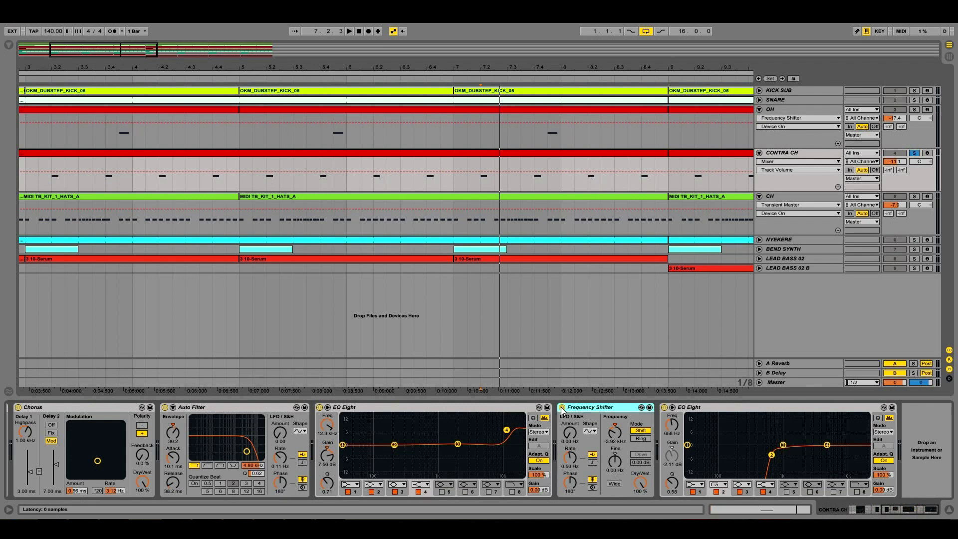
click(562, 408)
key(space)
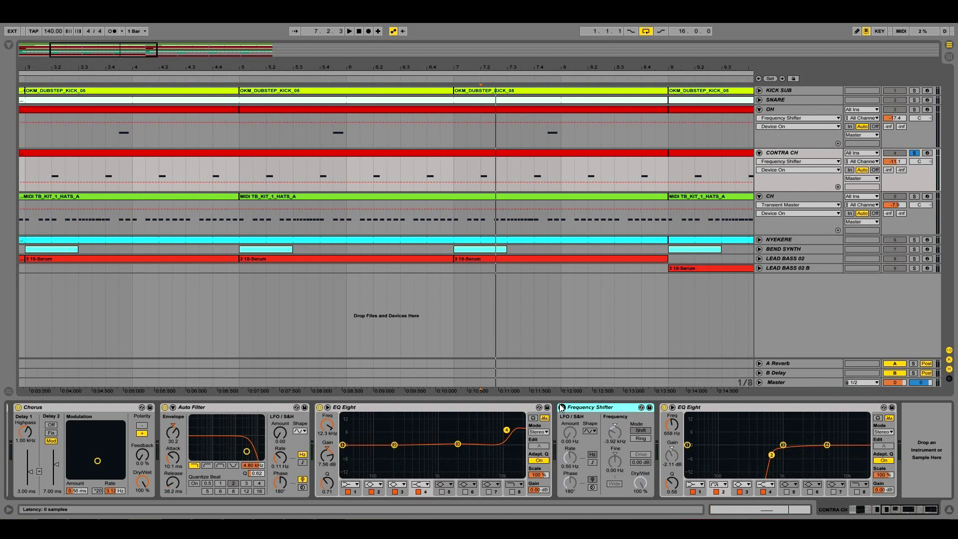
click(562, 408)
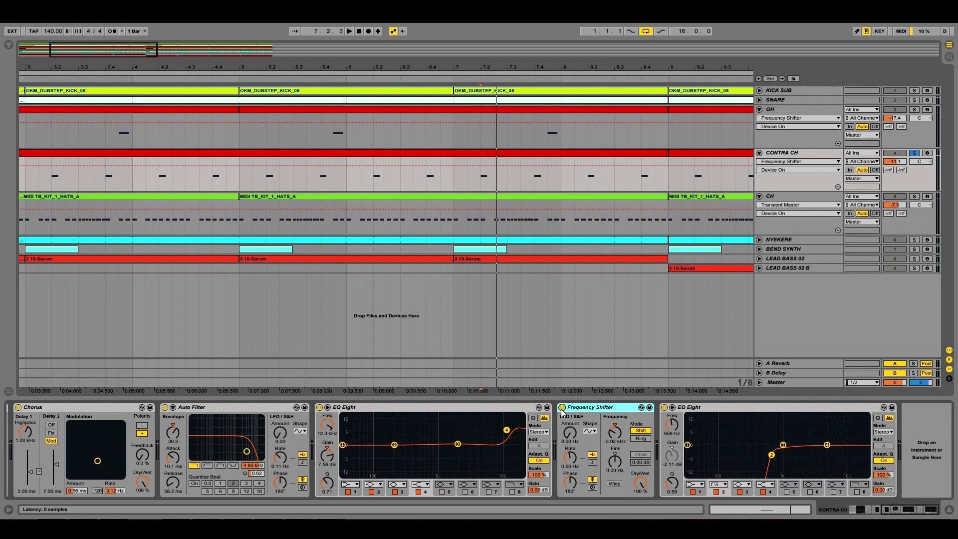
drag(431, 65, 341, 66)
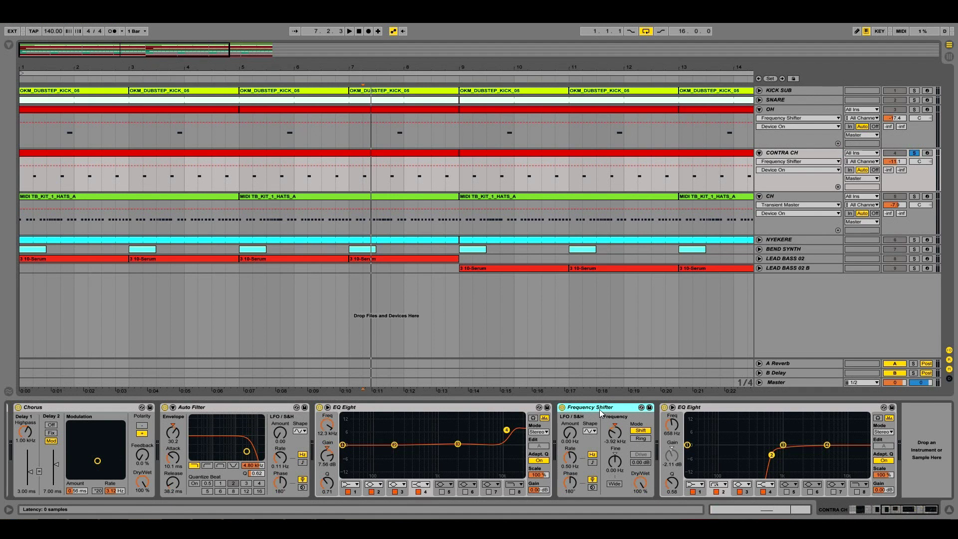
key(space)
key(space)
Audition the CONTRA CH hat with both Choruses bypassed, and turn both back on.
click(865, 509)
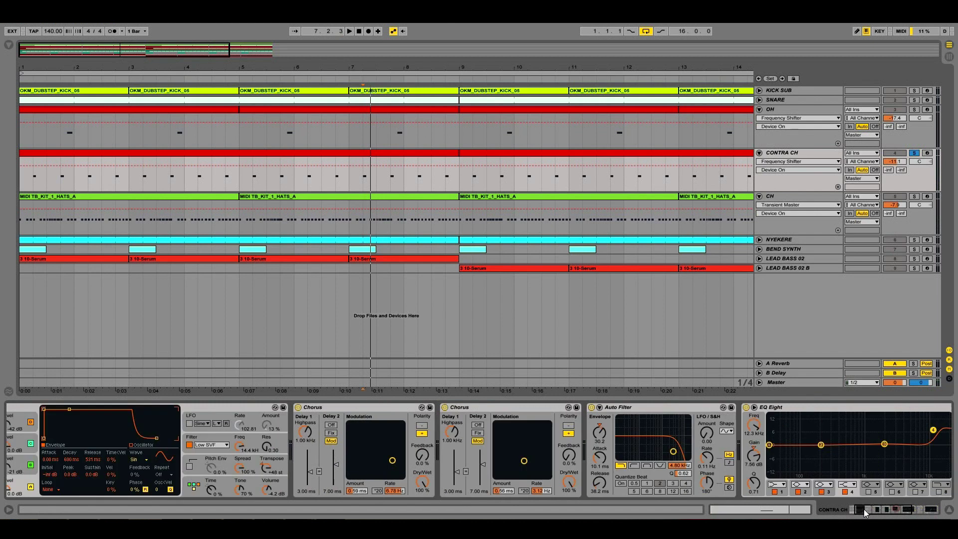
click(727, 413)
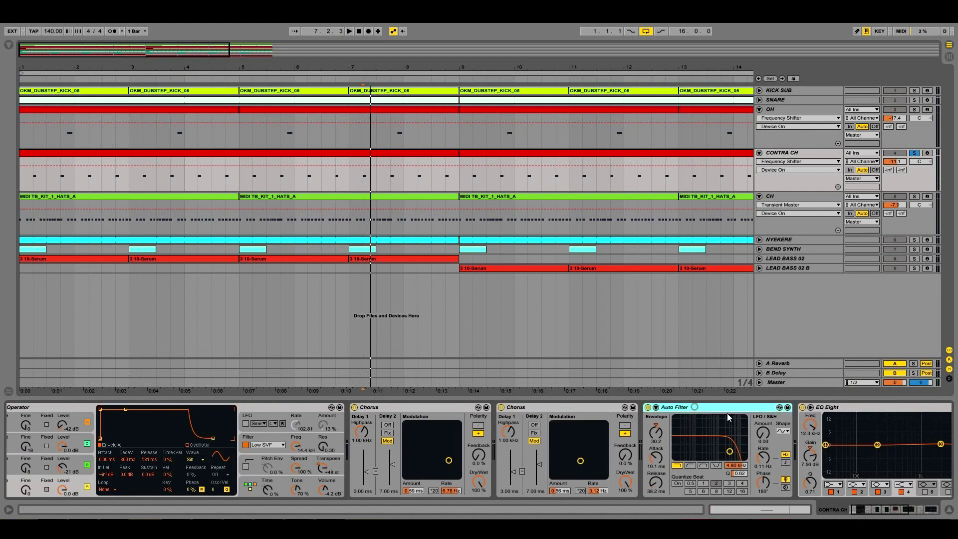
click(525, 411)
click(502, 407)
click(354, 407)
key(space)
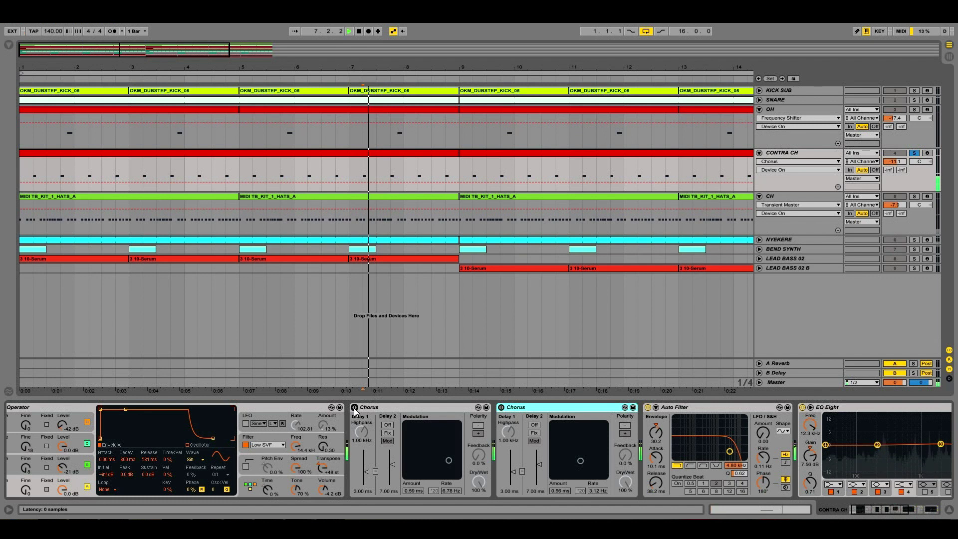
key(space)
click(354, 407)
click(502, 407)
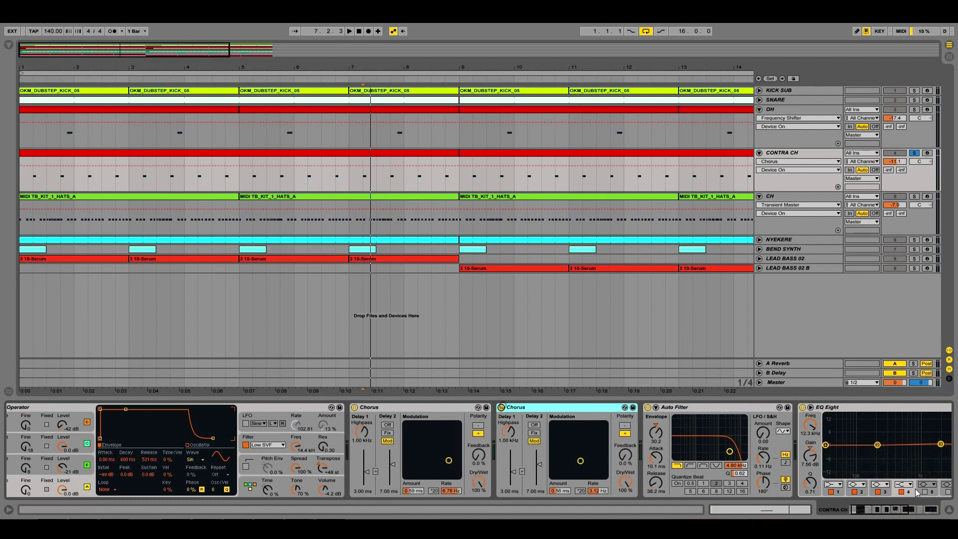
Examine the CONTRA CH Operator's oscillators A, B and D, their waveforms, and its pitch envelope and Spread section.
scroll(897, 505, left, 1)
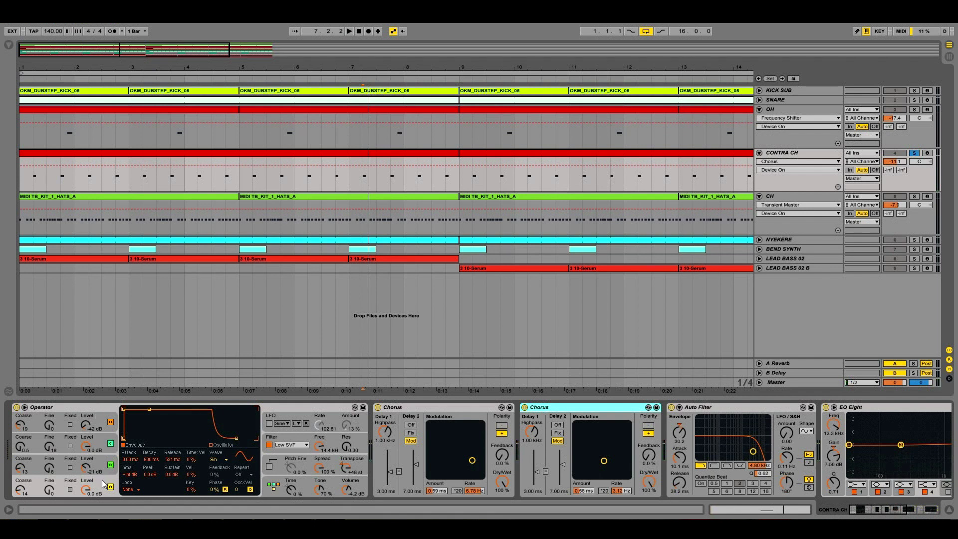
click(107, 459)
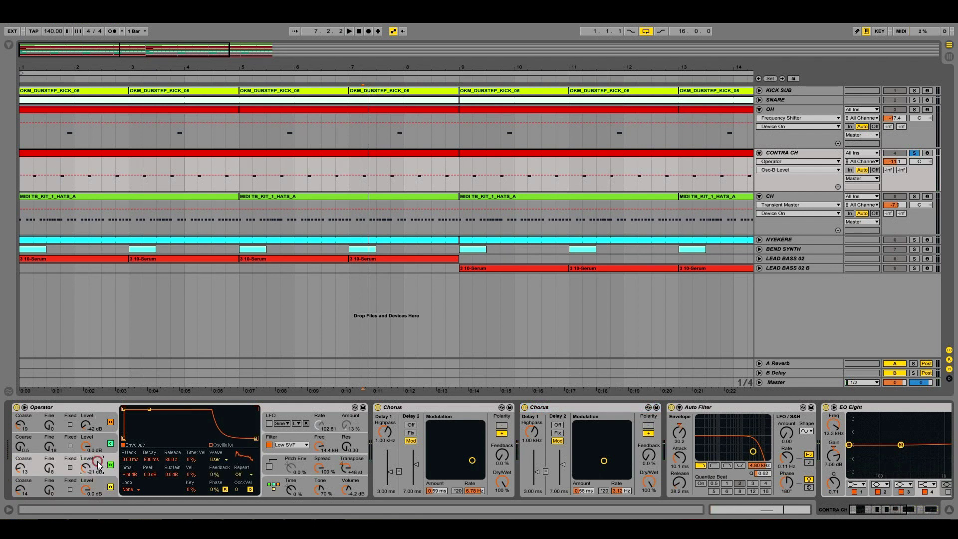
click(213, 446)
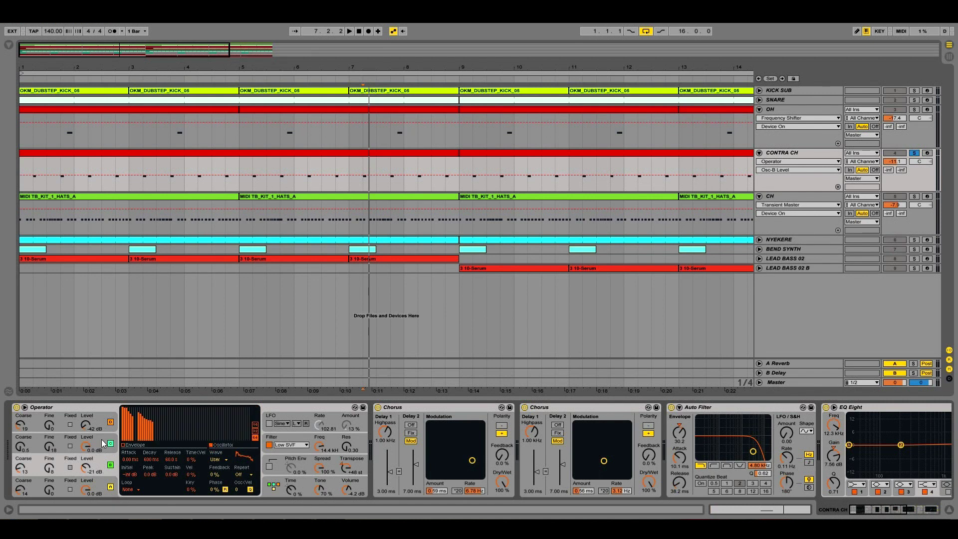
click(104, 418)
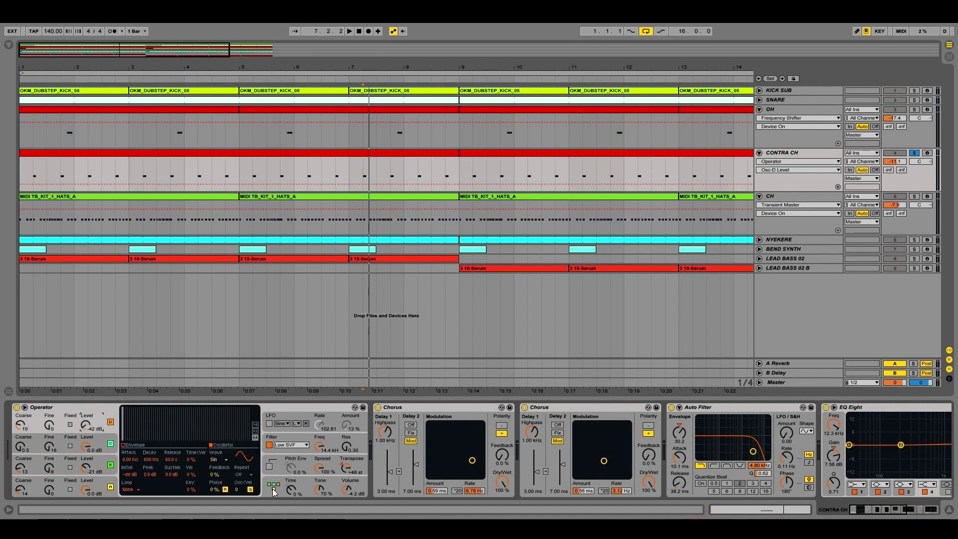
click(101, 484)
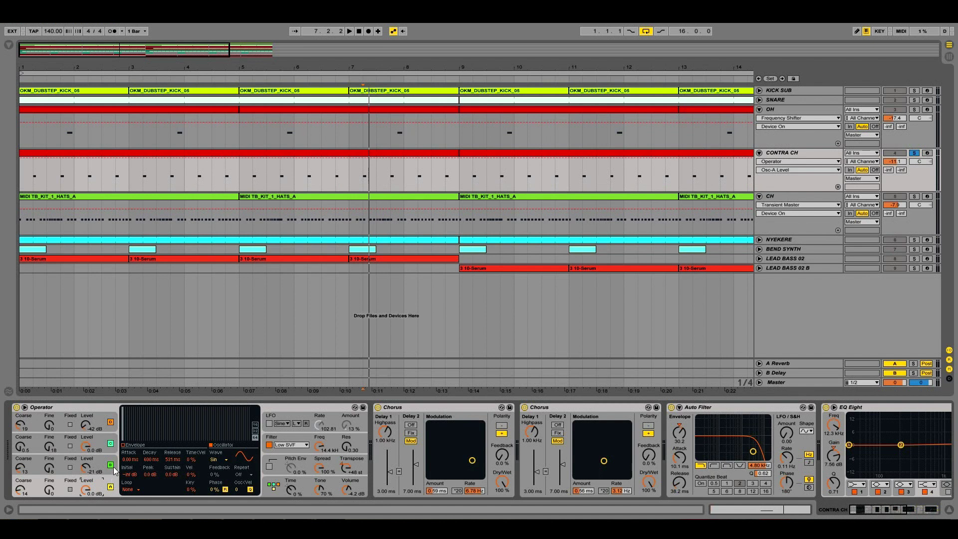
click(106, 422)
click(326, 465)
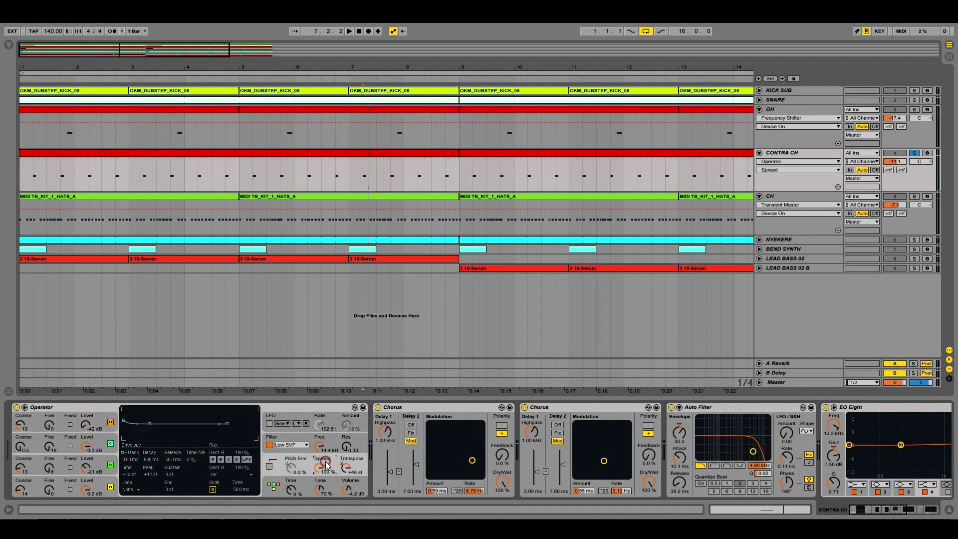
Unfold the NYEKERE track to show its clips and device chain, and solo it.
click(786, 196)
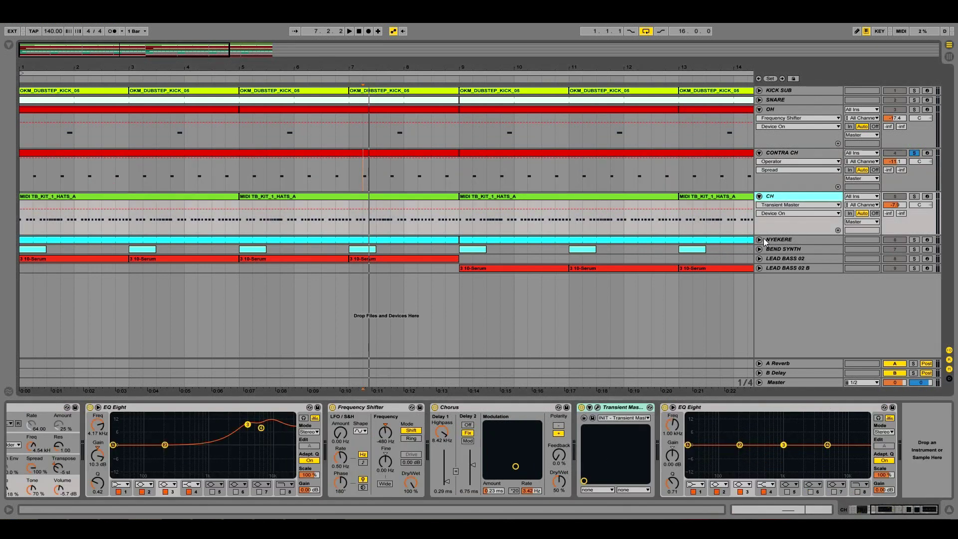
click(759, 240)
click(775, 240)
drag(537, 68, 538, 56)
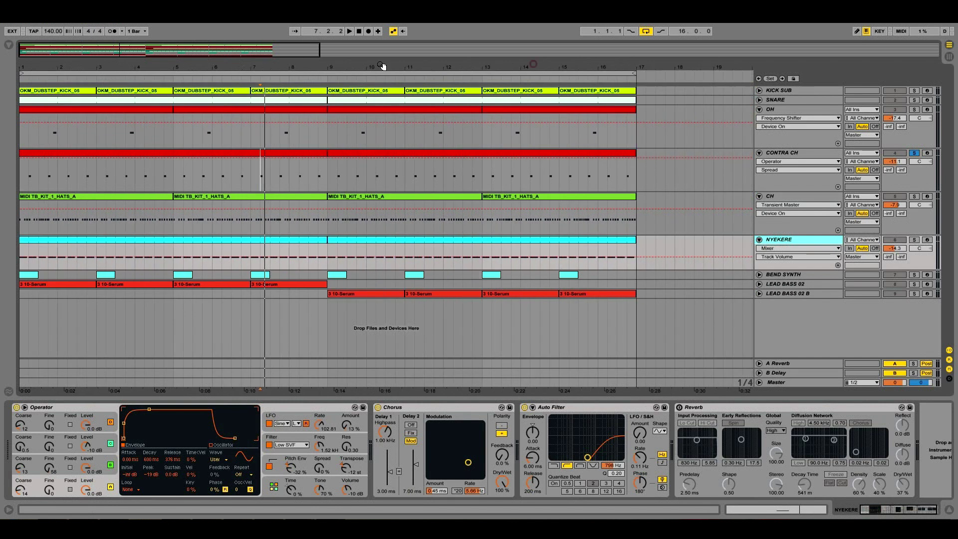
click(915, 239)
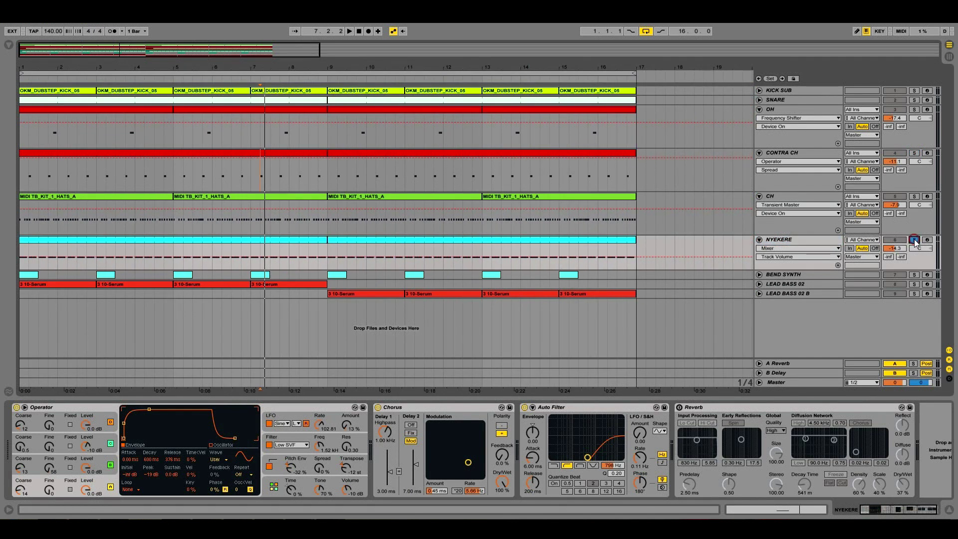
Select the first NYEKERE clip and play the soloed track from 1.1.1.
drag(406, 66, 27, 66)
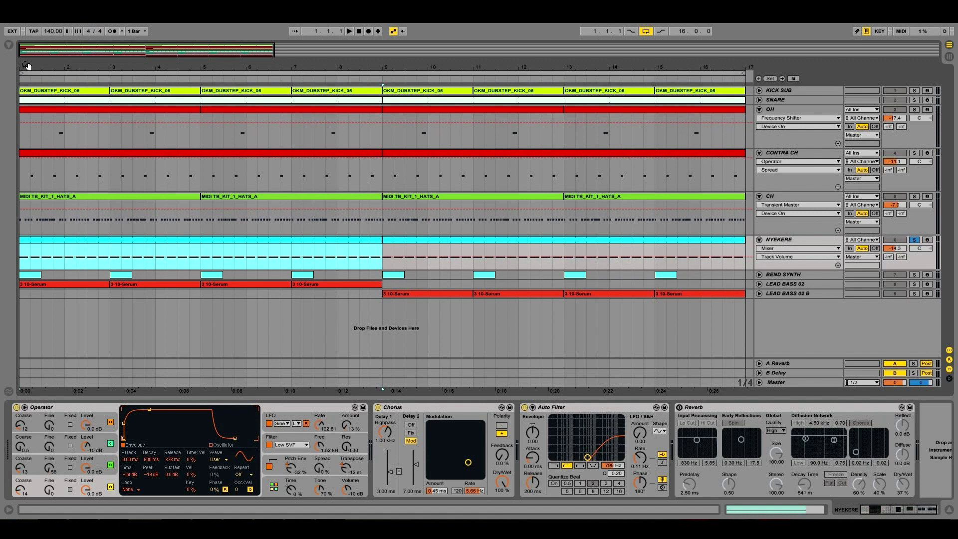
click(64, 412)
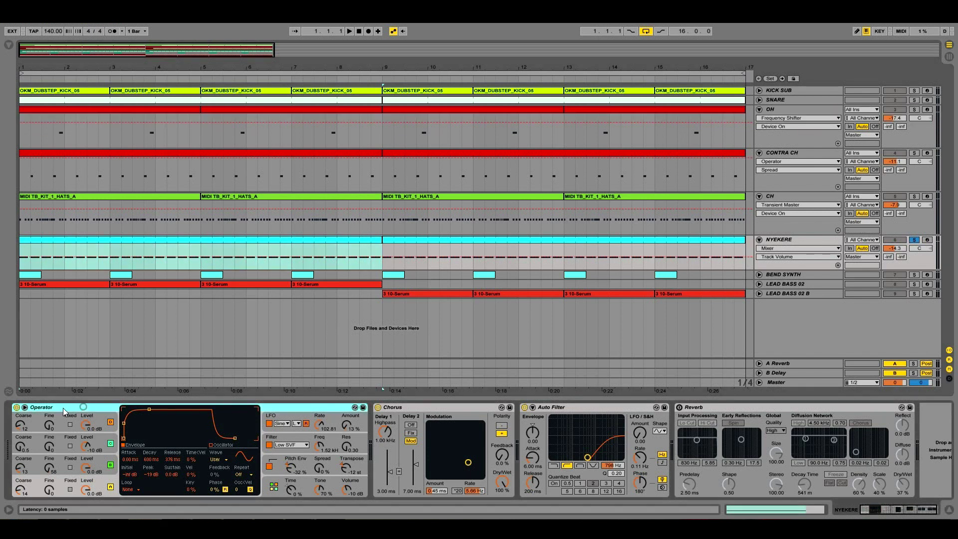
key(space)
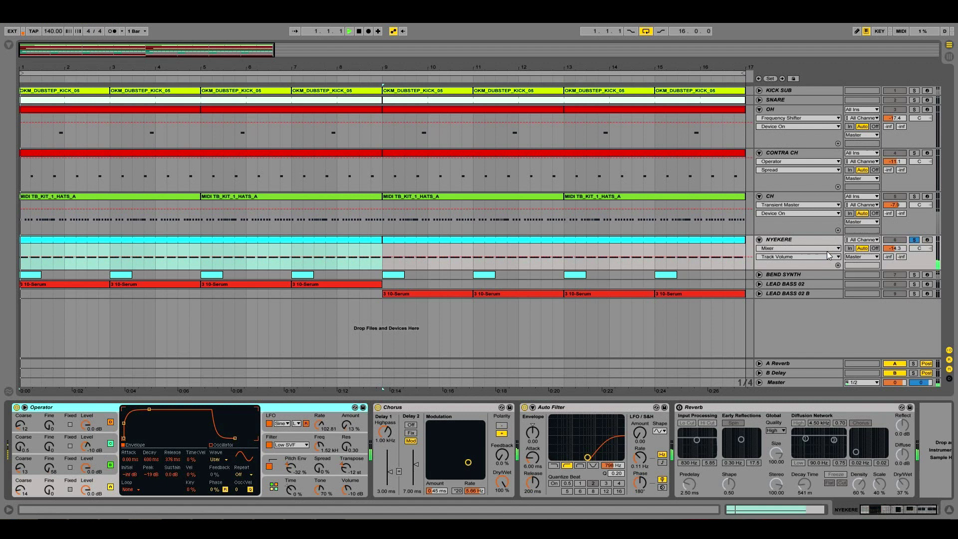
drag(209, 67, 190, 65)
key(space)
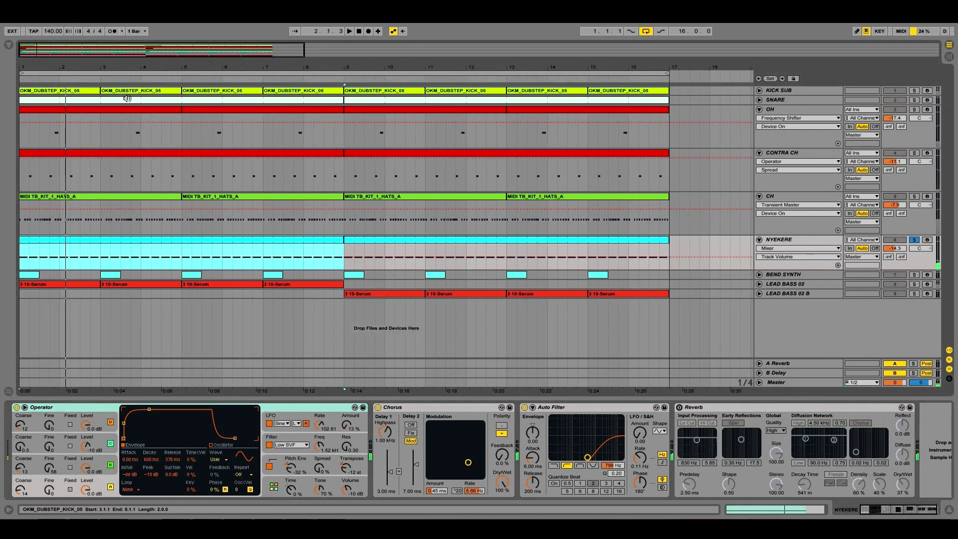
Show the NYEKERE Operator's pitch envelope, oscillator algorithm, and the envelopes of oscillators A, C and D.
click(322, 464)
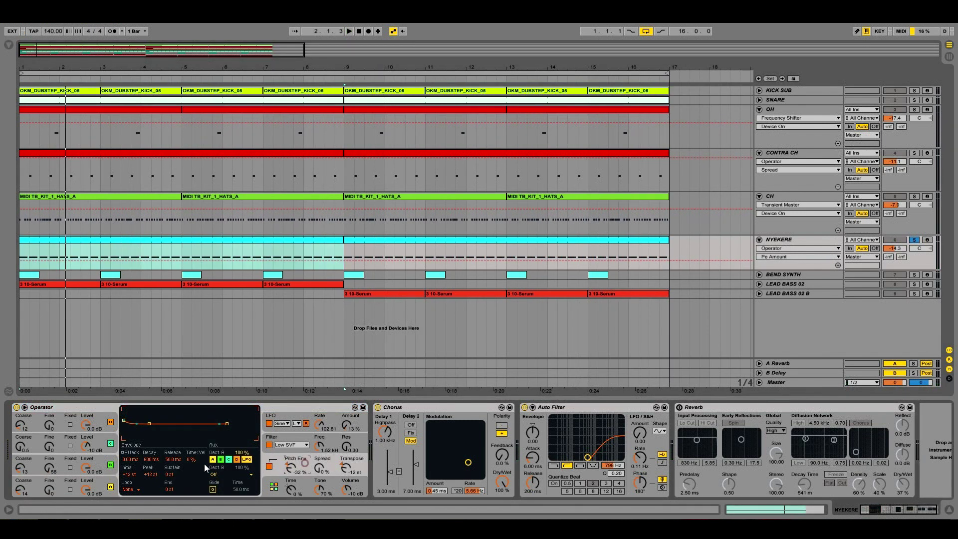
click(95, 486)
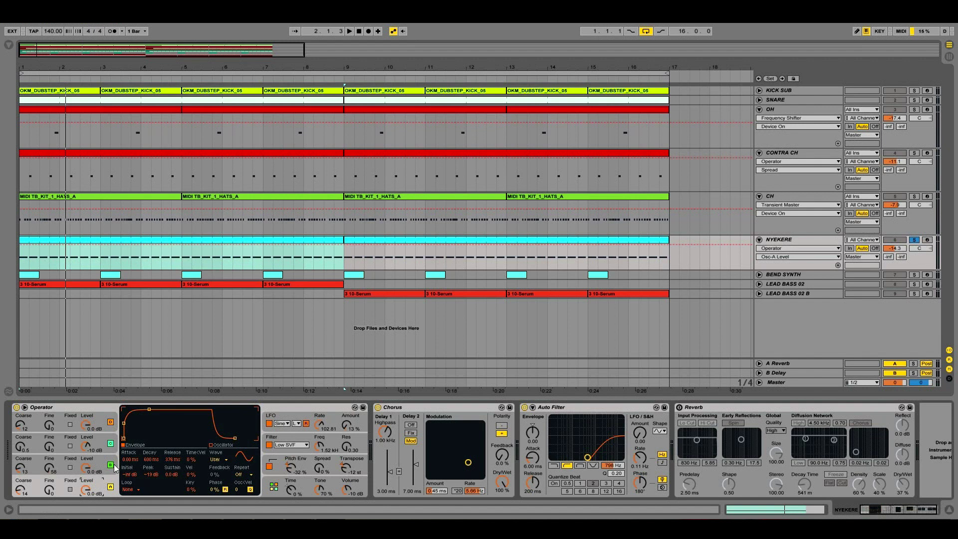
click(276, 489)
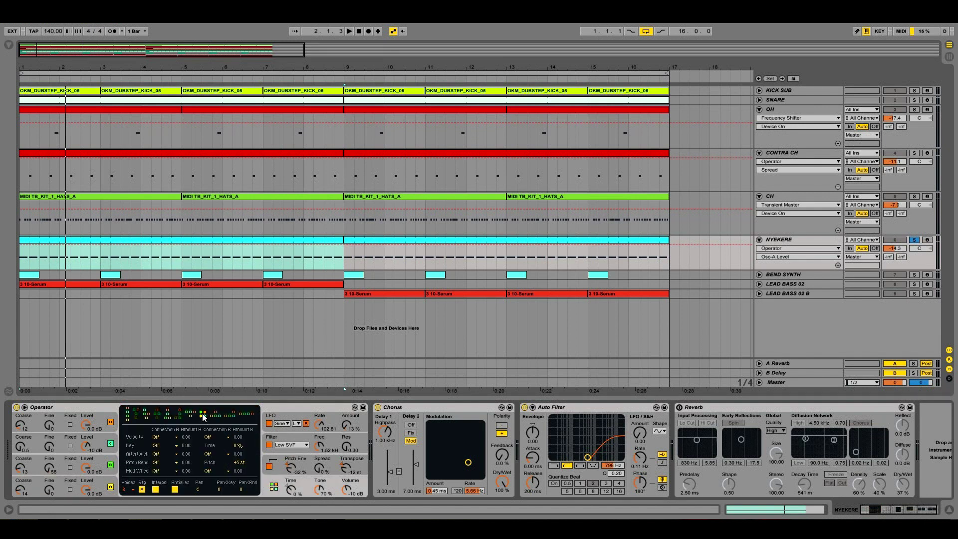
click(103, 486)
click(104, 446)
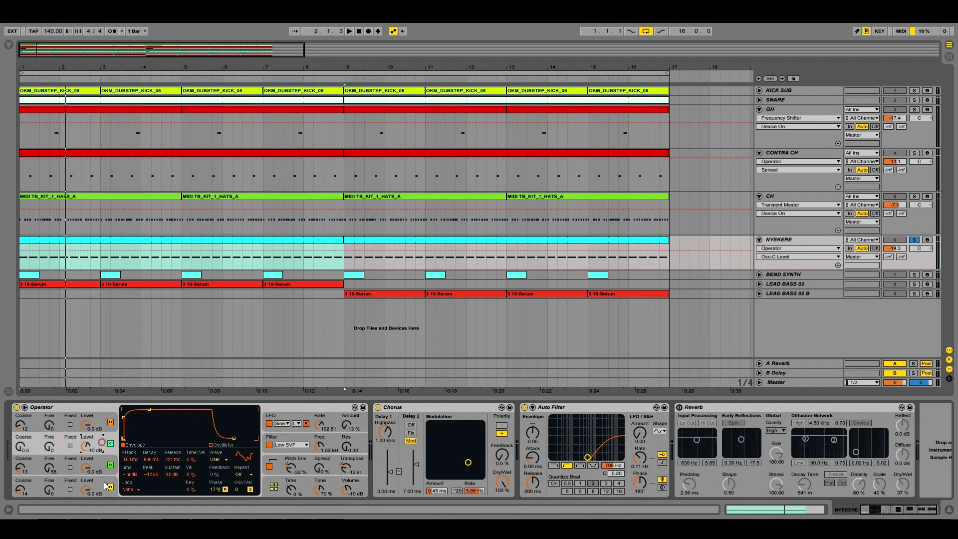
click(100, 444)
click(101, 423)
click(103, 486)
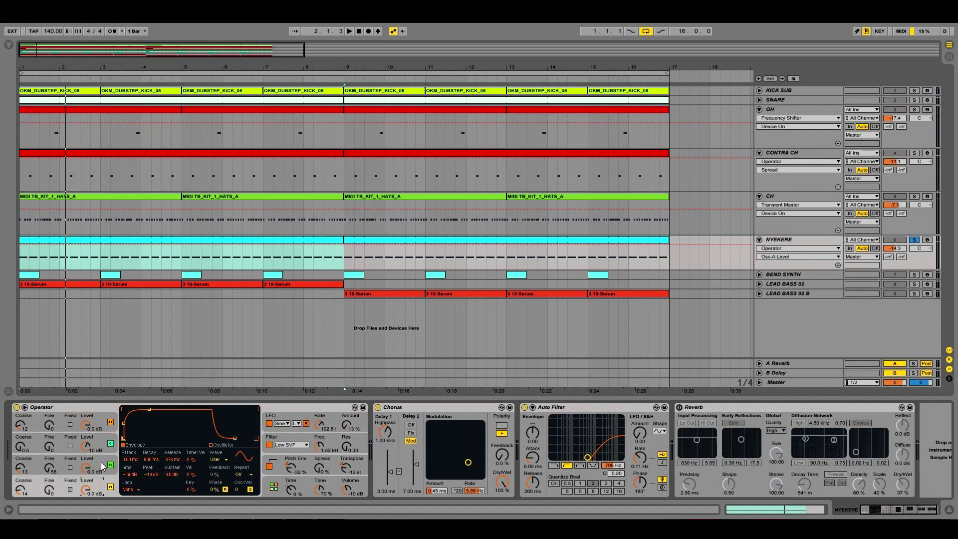
Compare NYEKERE oscillators A and B, and show the harmonic waveforms of oscillators B, C and D.
click(101, 463)
click(100, 487)
click(101, 460)
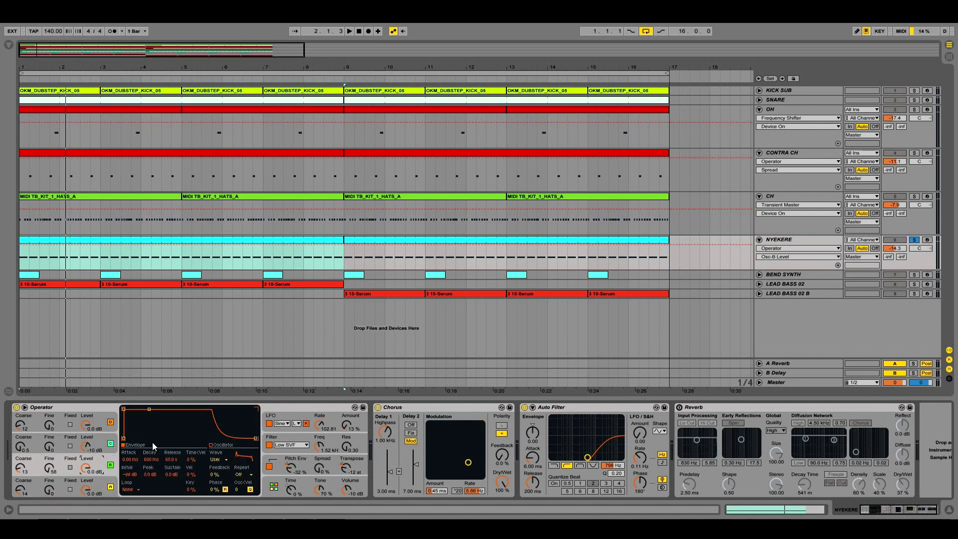
click(216, 447)
click(103, 439)
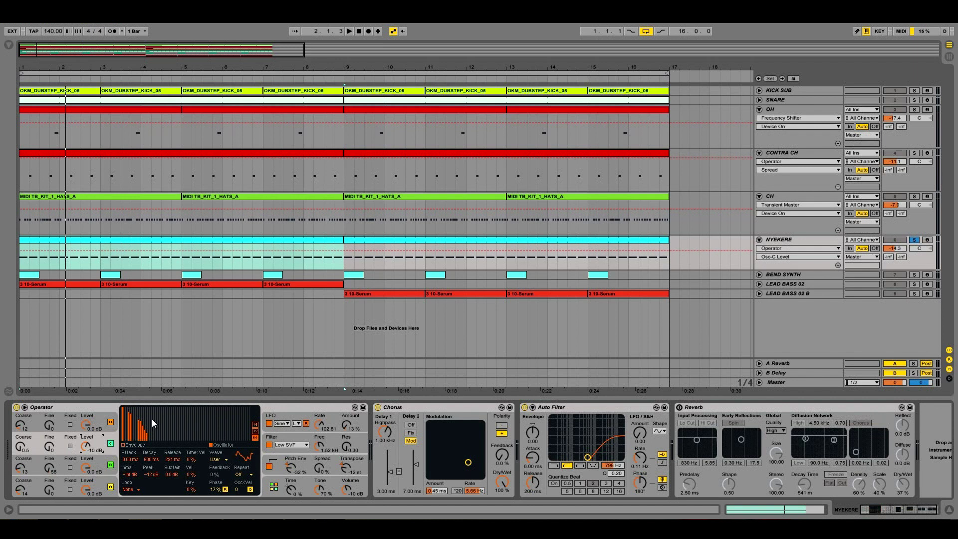
click(97, 422)
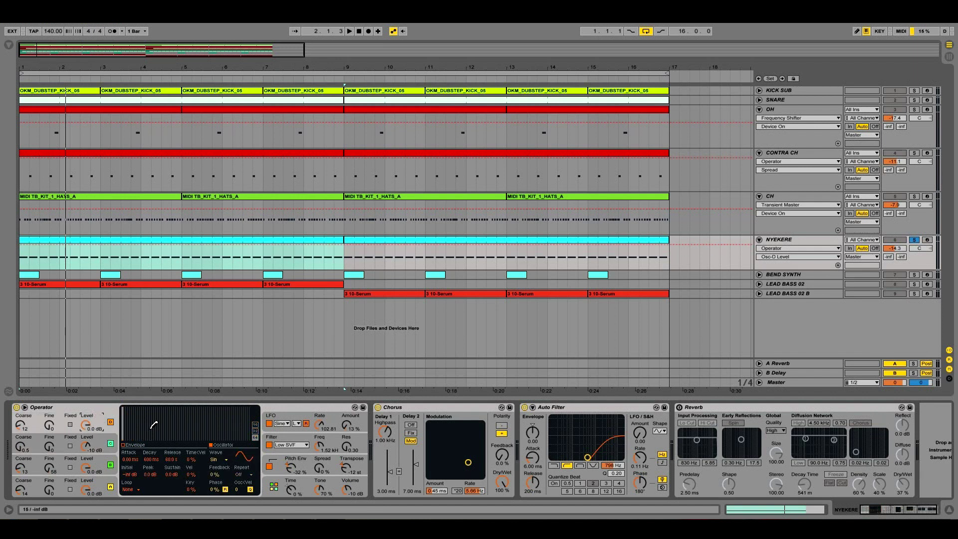
Show the NYEKERE Operator's pitch envelope, briefly play the track, and display its LFO settings.
click(287, 460)
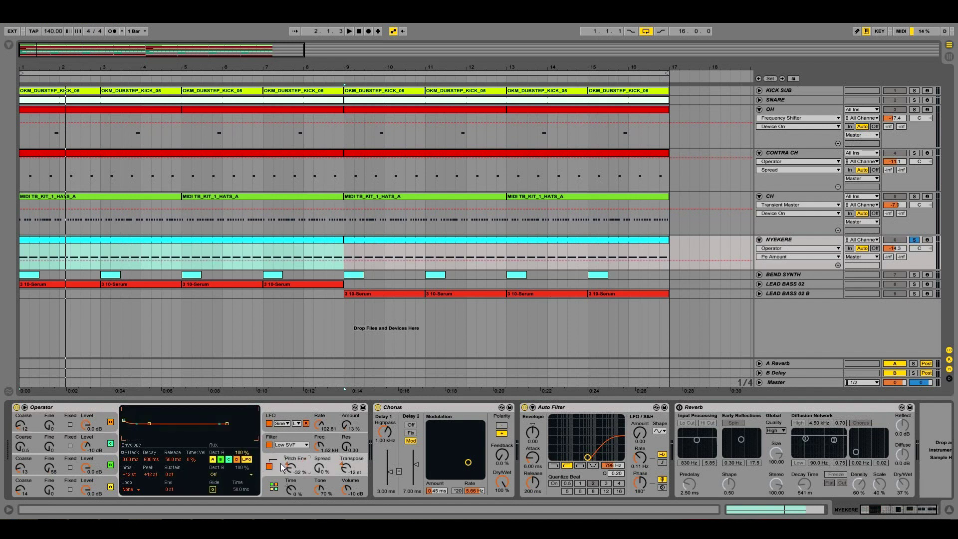
key(space)
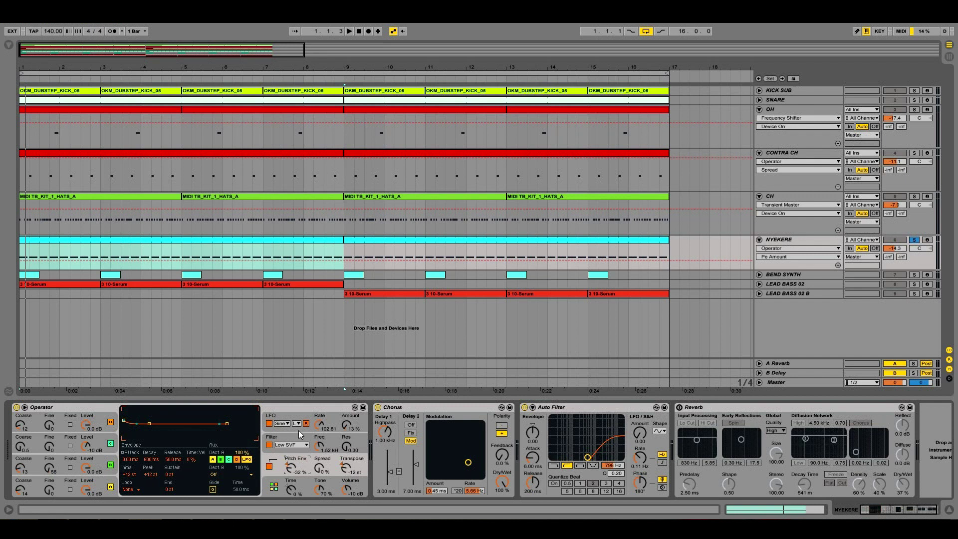
click(284, 424)
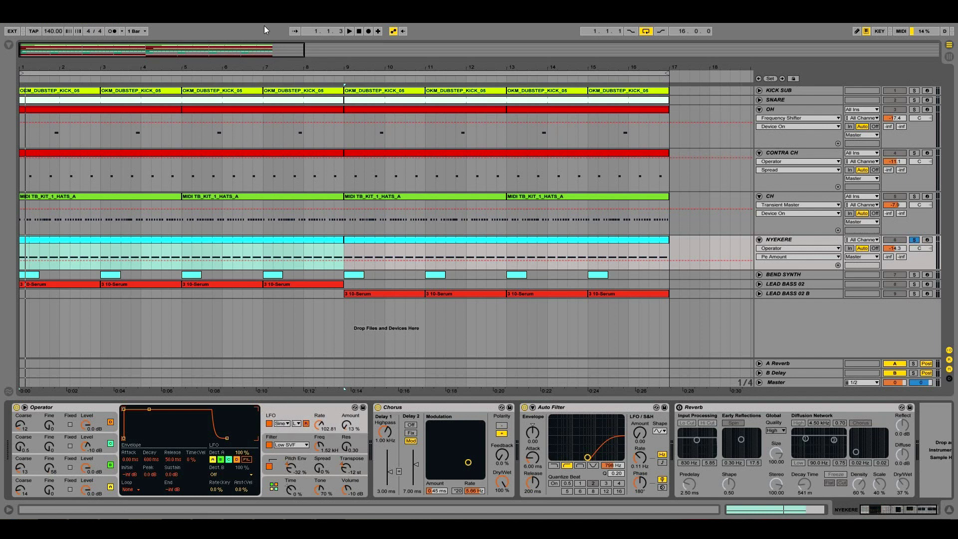
Select the looped section and audition NYEKERE with Operator's LFO and pitch envelope switched off, turning both back on.
click(288, 71)
key(space)
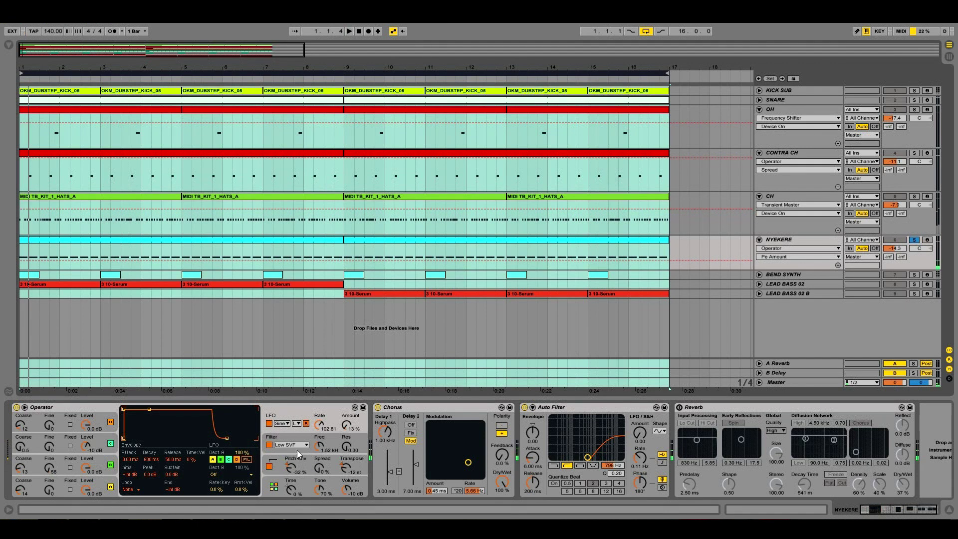
click(269, 423)
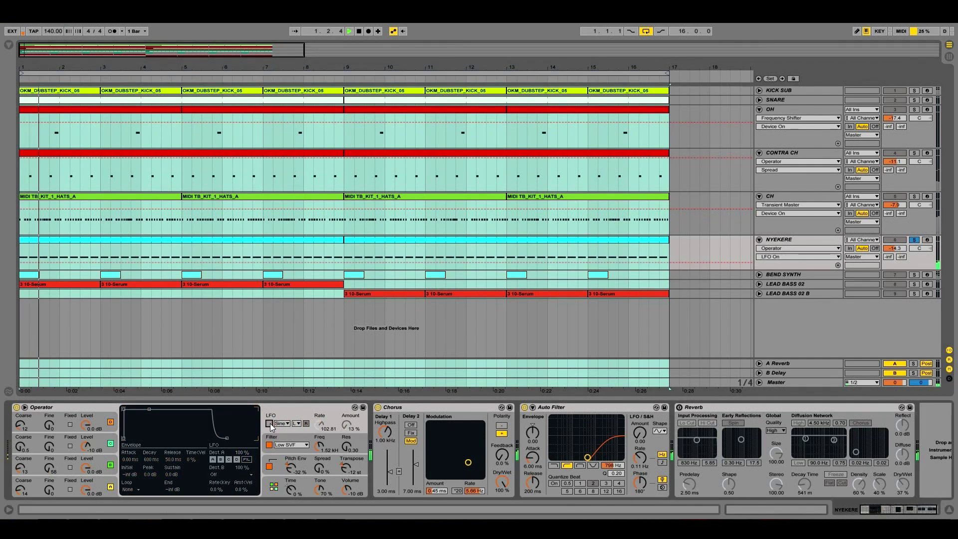
click(269, 466)
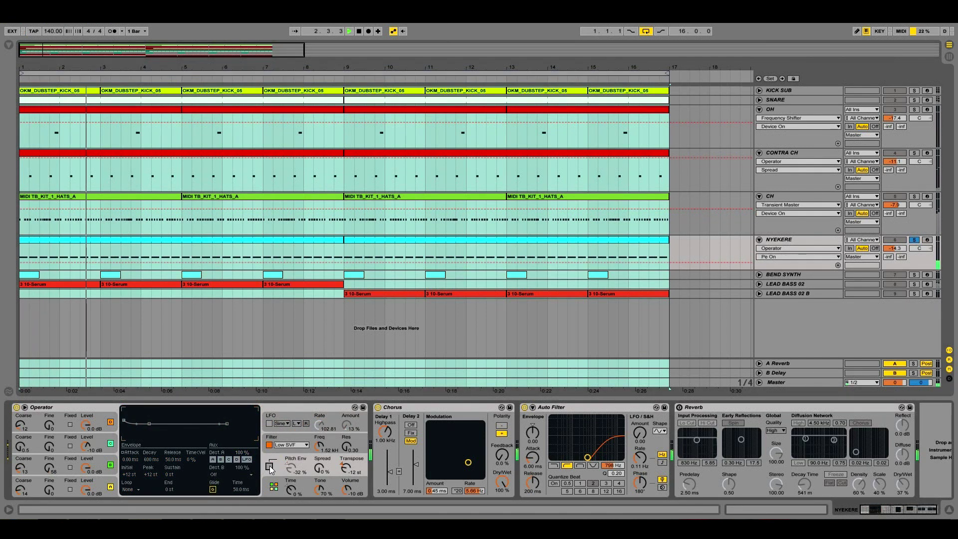
click(269, 424)
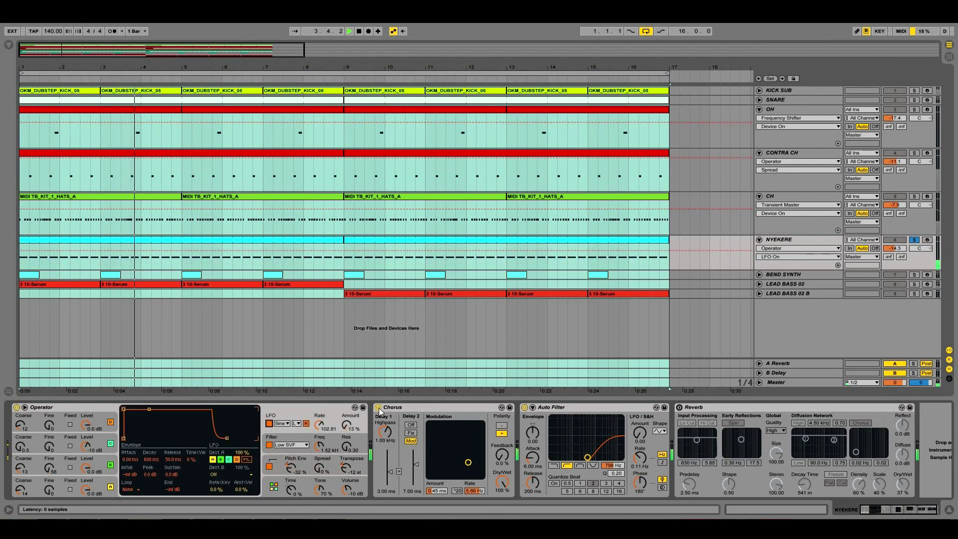
Audition NYEKERE with Chorus and Auto Filter bypassed, turn both back on, and stop playback.
click(379, 408)
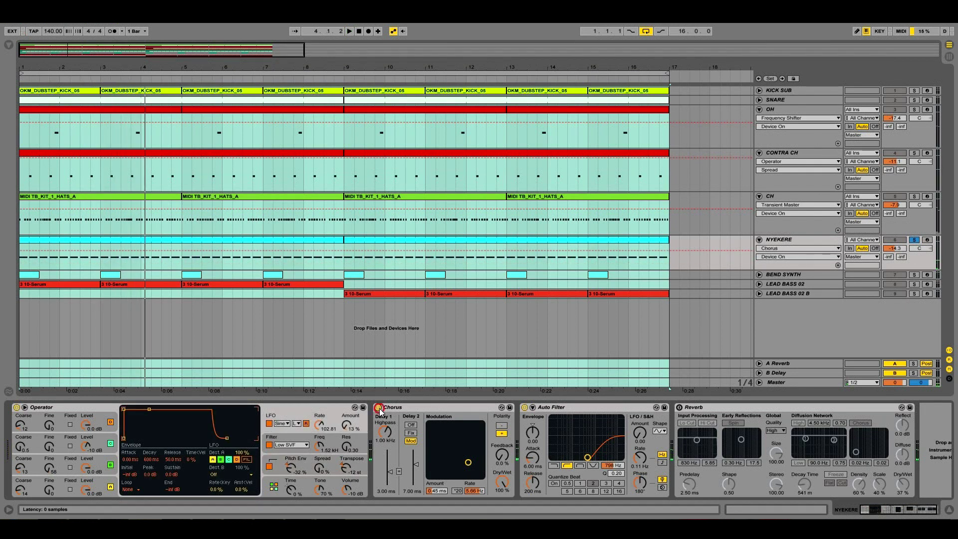
click(524, 407)
key(space)
key(space)
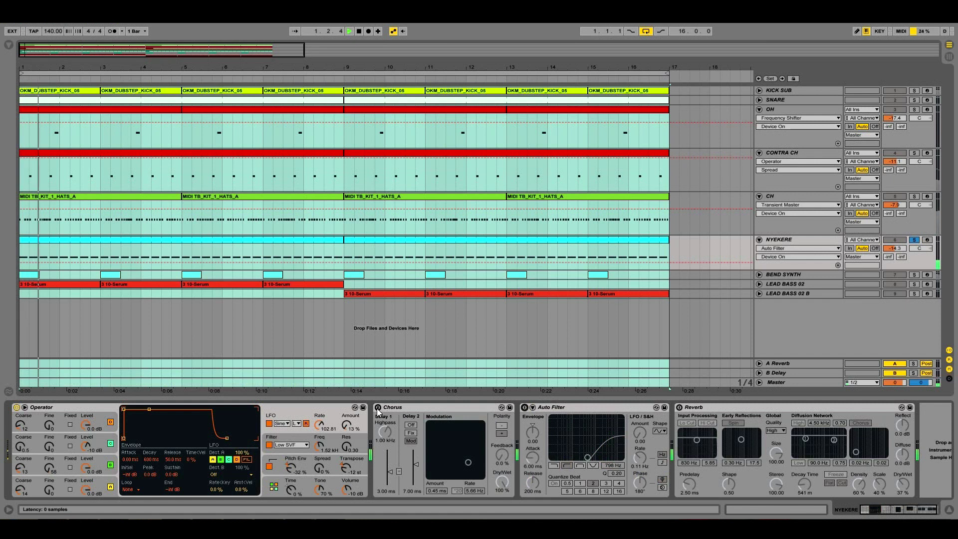
click(524, 407)
key(space)
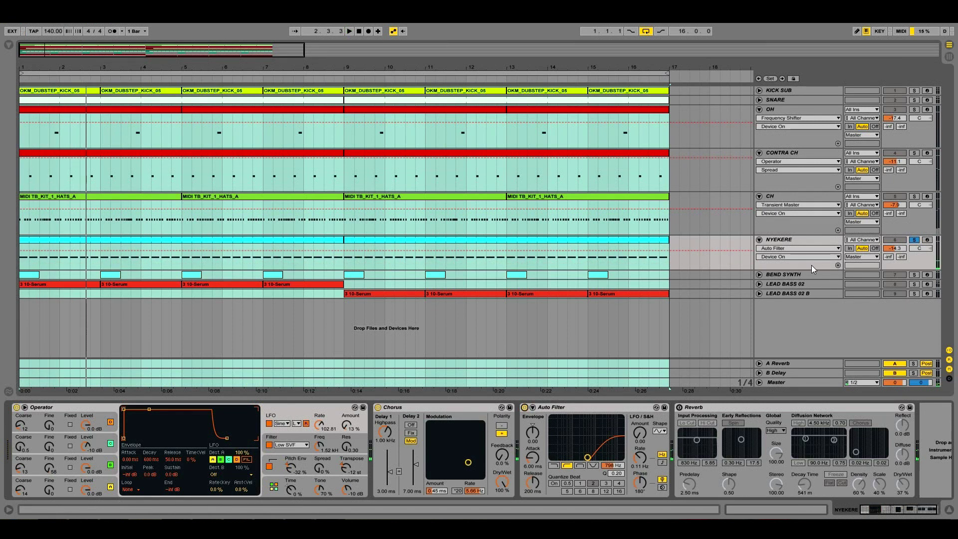
Unsolo NYEKERE and fold the NYEKERE, CH, CONTRA CH and OH tracks.
click(759, 239)
click(759, 197)
click(759, 109)
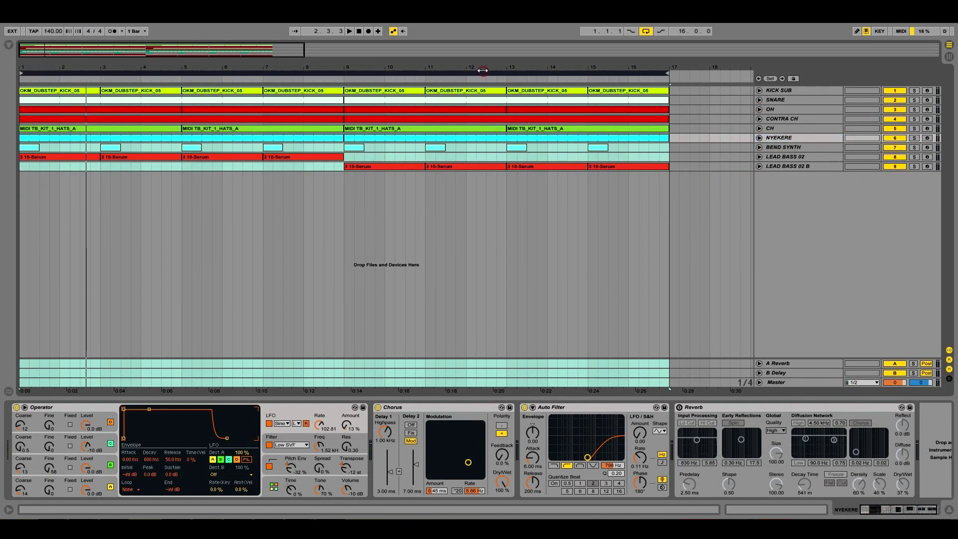
key(minus)
mouse_move(249, 67)
mouse_down()
mouse_move(223, 68)
mouse_move(263, 68)
mouse_up()
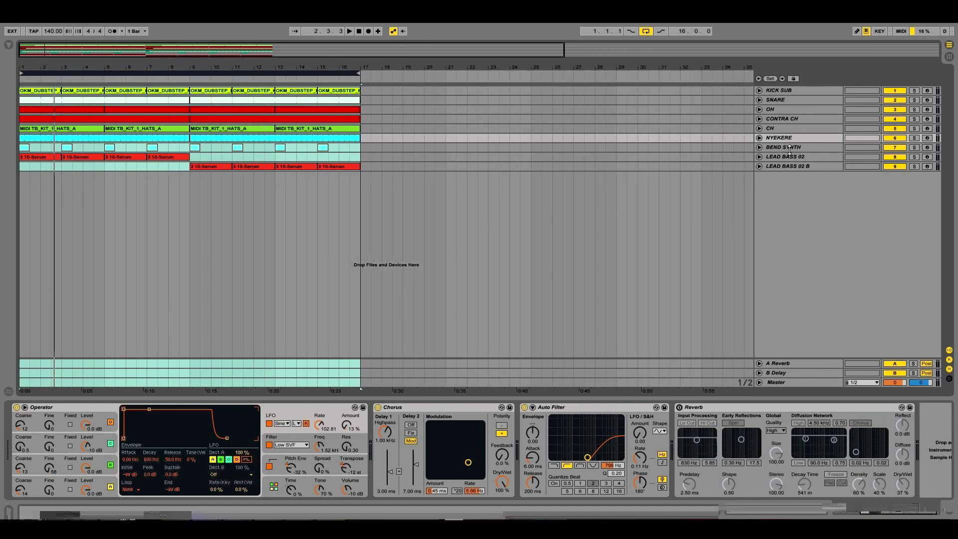
Show the BEND SYNTH track's device chain and select its 3 CHANNEL FREQ SPLIT rack.
click(761, 149)
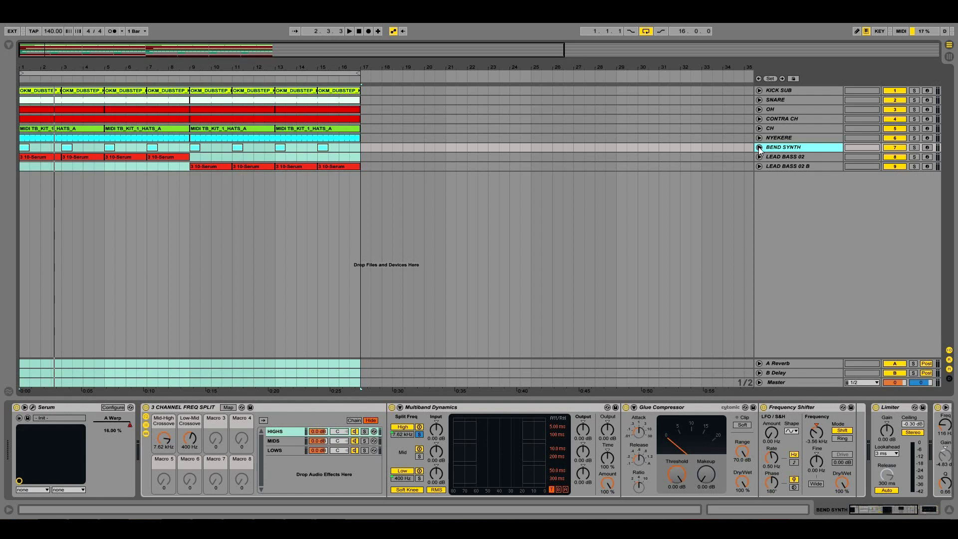
click(310, 408)
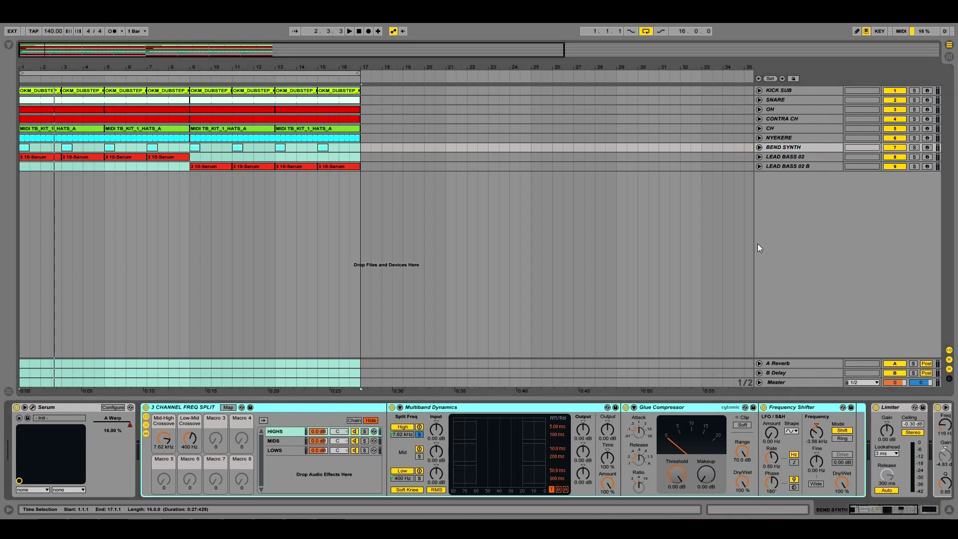
Unfold and solo the BEND SYNTH track, zoom in on the opening bars and audition its first clip.
click(764, 148)
click(759, 147)
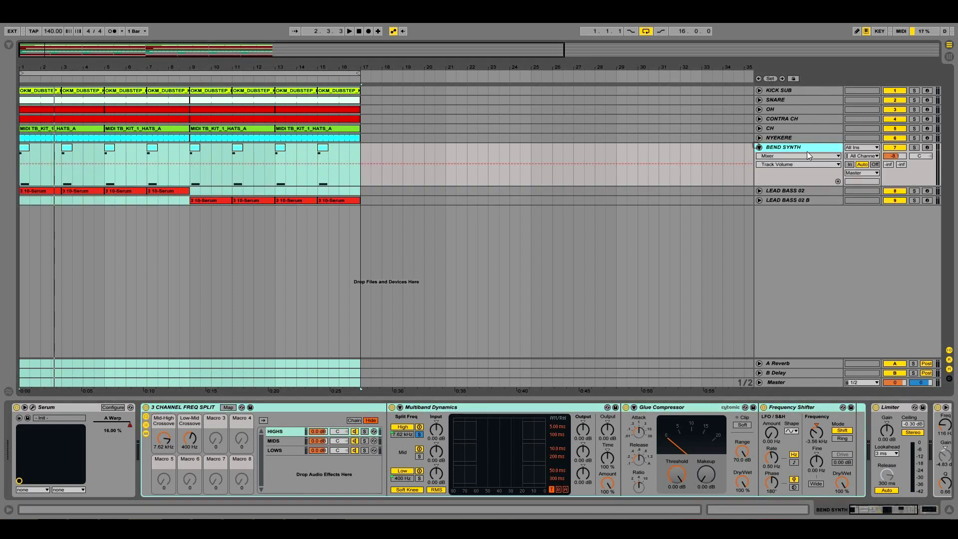
click(912, 148)
drag(29, 73, 65, 131)
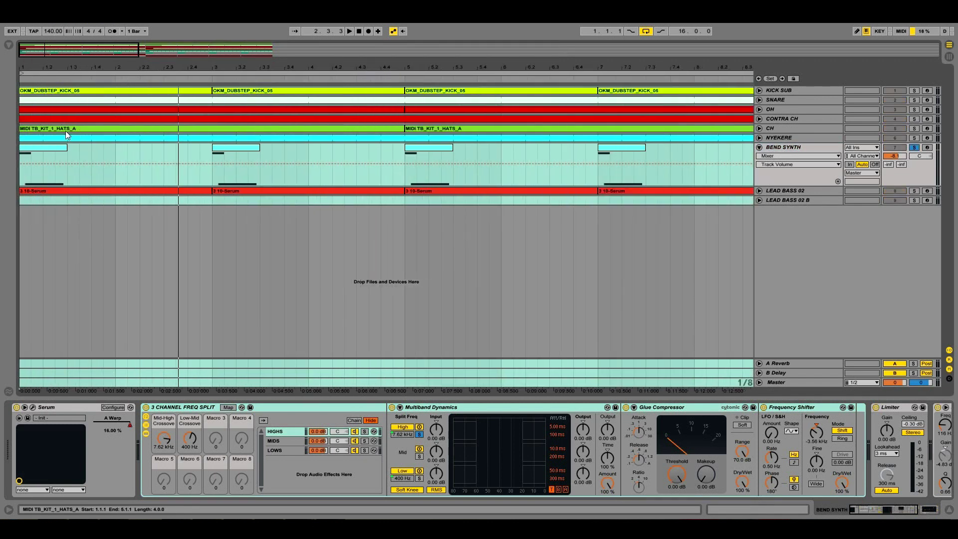
click(47, 147)
key(space)
mouse_move(49, 74)
mouse_down()
mouse_move(122, 100)
mouse_move(11, 77)
mouse_move(34, 84)
mouse_move(37, 108)
mouse_up()
key(space)
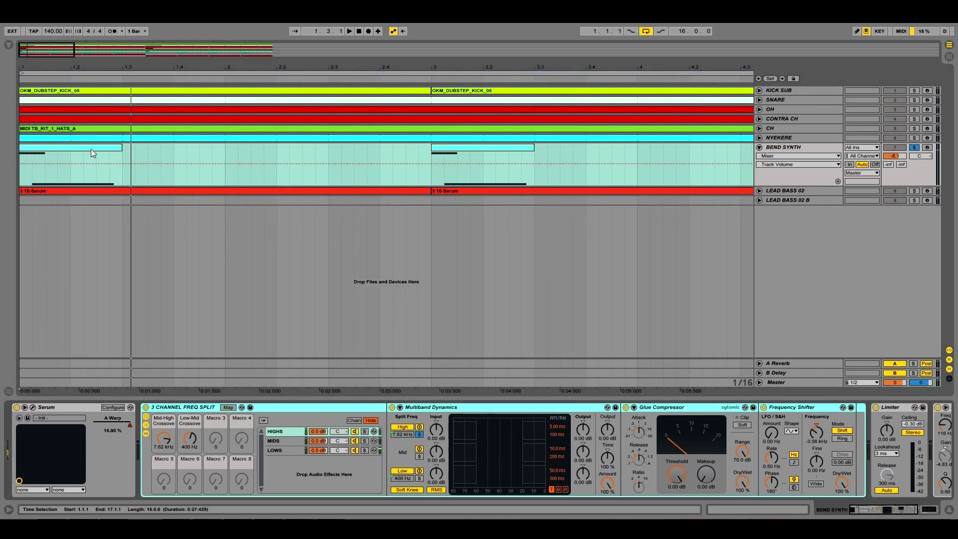
Open BEND SYNTH's first MIDI clip and inspect its overlapping G1 and G0 notes.
double_click(93, 153)
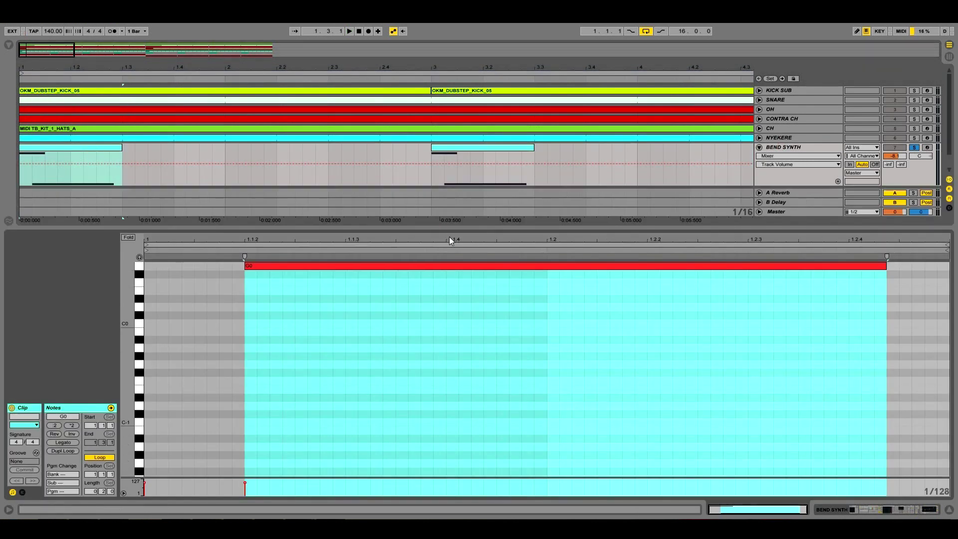
scroll(448, 330, up, 5)
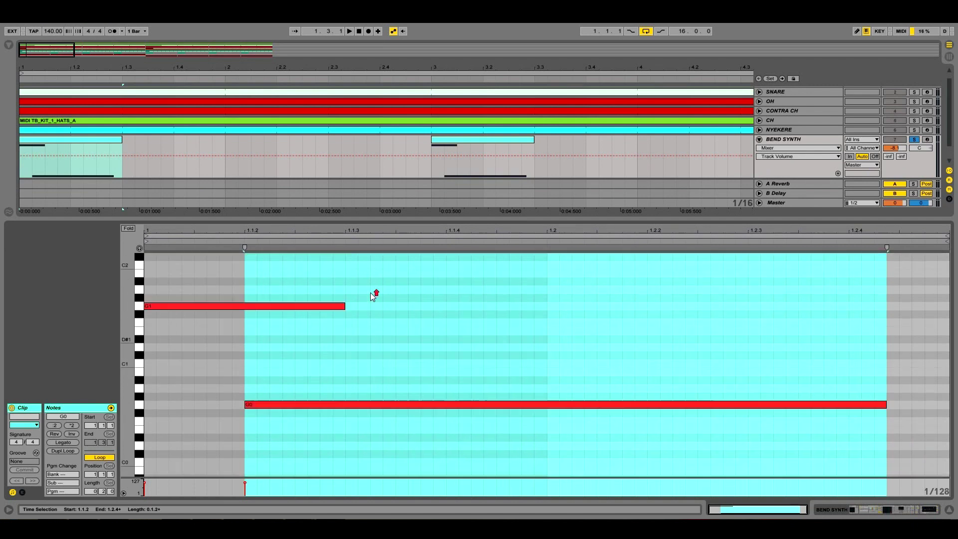
click(194, 308)
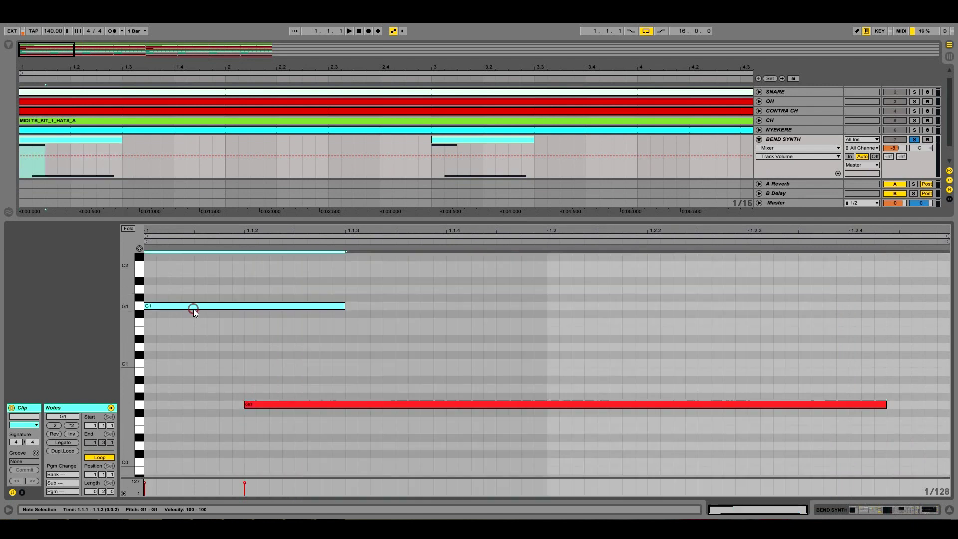
click(259, 404)
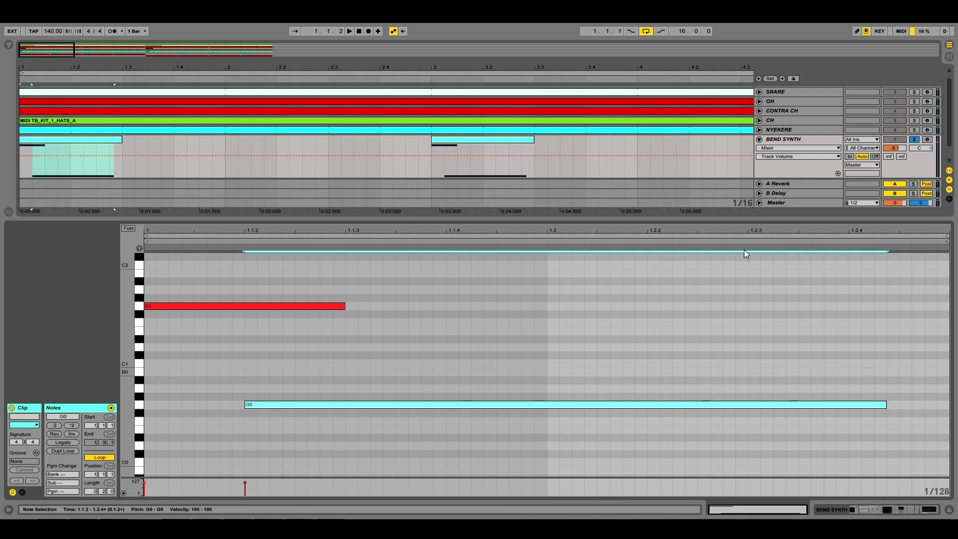
Open the Serum editor from BEND SYNTH's device chain and position its window over the arrangement.
click(784, 139)
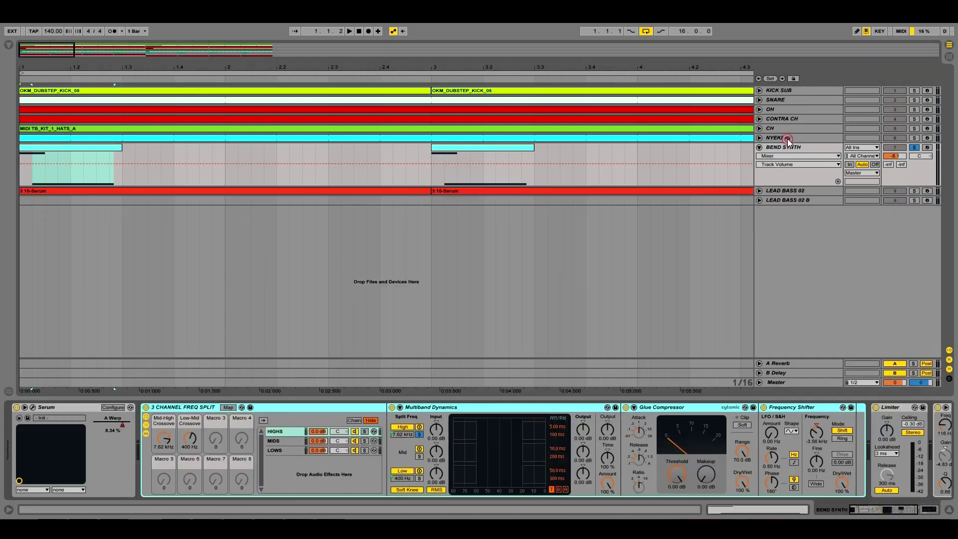
click(33, 407)
drag(520, 79, 422, 115)
click(428, 223)
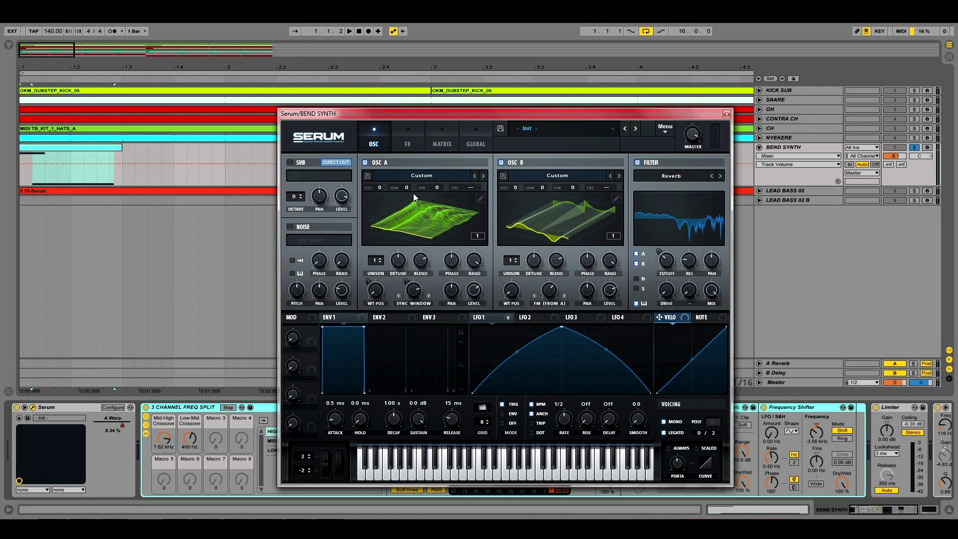
Switch off Serum's oscillator B and filter, check the effects, and audition oscillator A on its own.
click(502, 162)
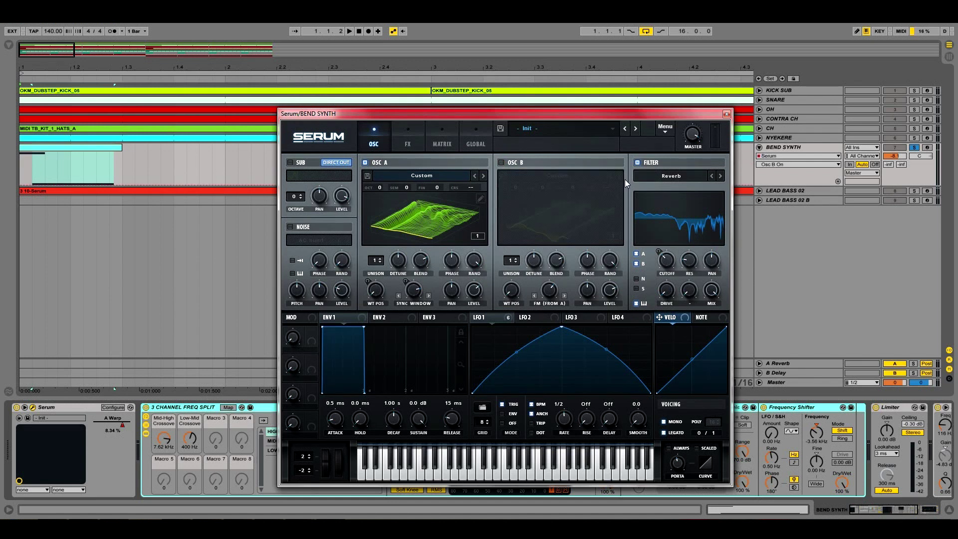
click(637, 163)
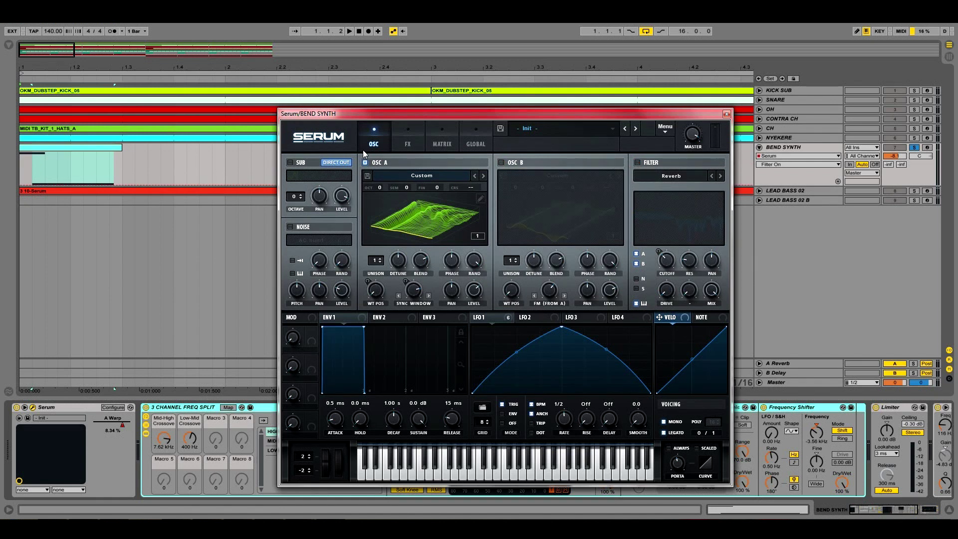
click(408, 138)
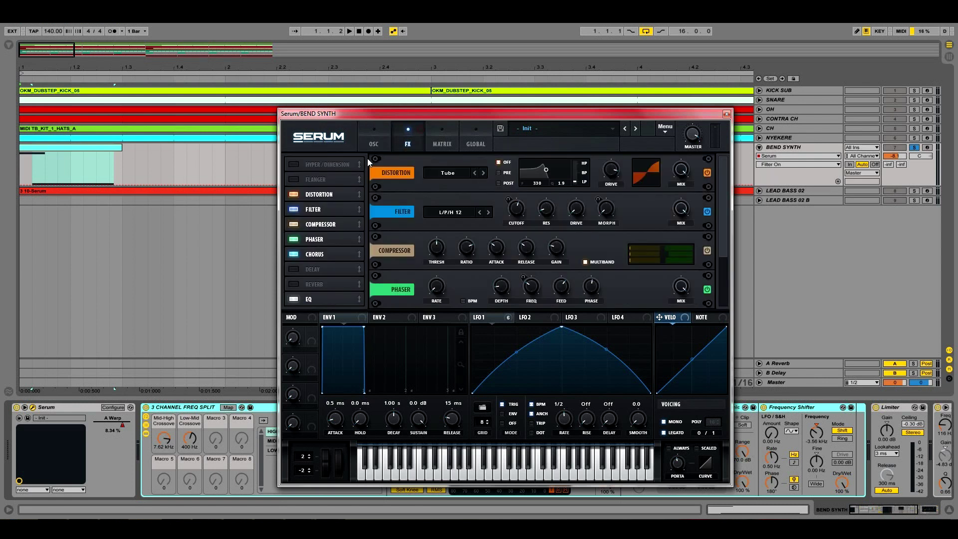
click(373, 132)
key(space)
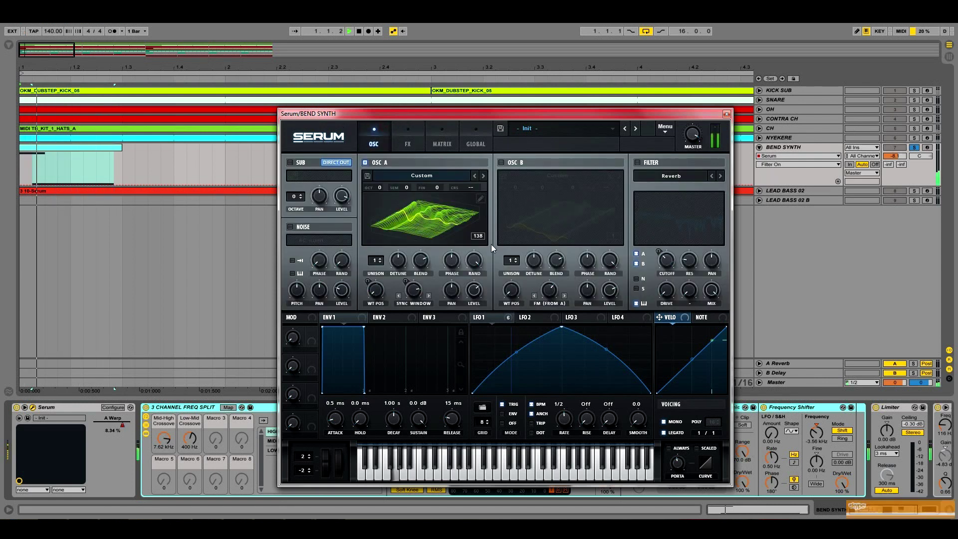
key(space)
Set oscillator A's warp mode to Off and audition the unwarped sound.
click(413, 303)
click(415, 62)
key(space)
key(space)
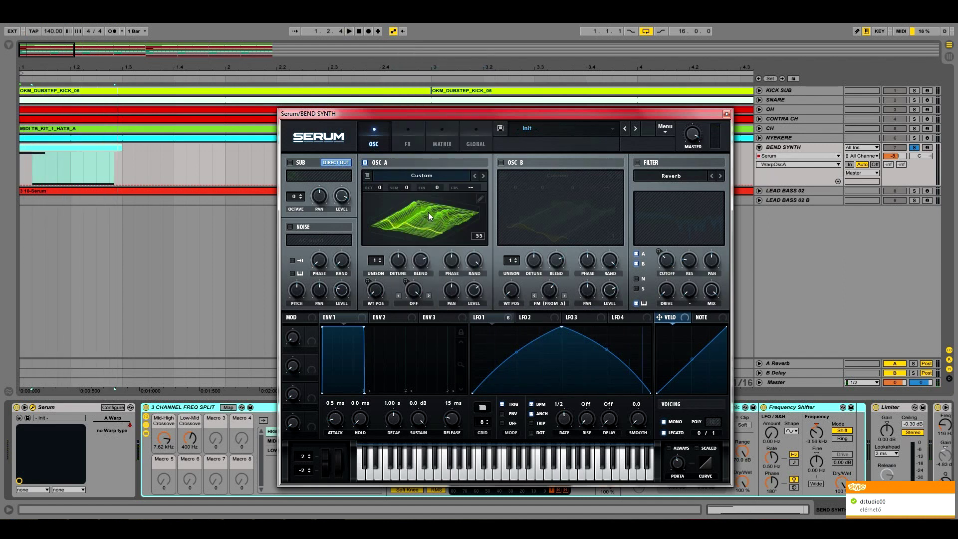
key(space)
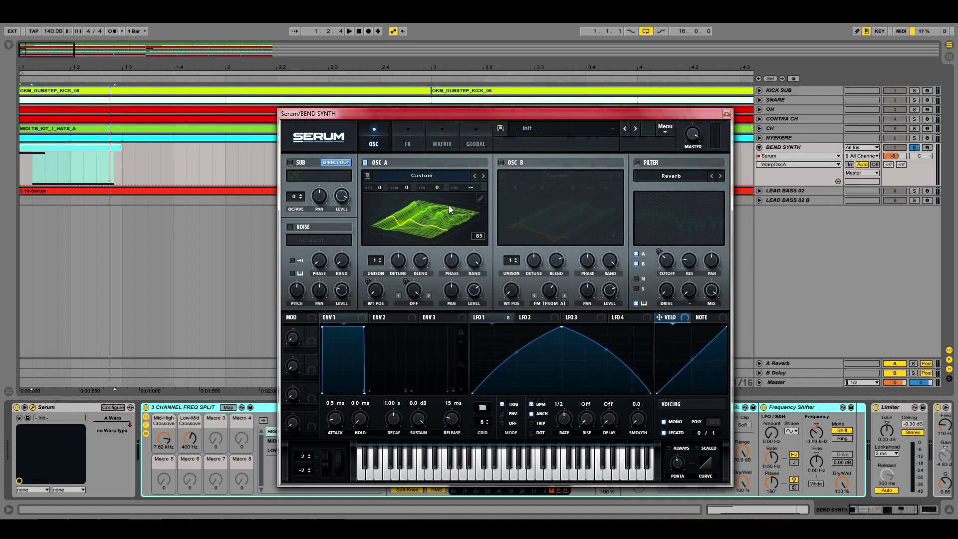
Toggle Serum's Distortion off and on in the effects list, and bypass the effect modules in the rack.
click(407, 137)
click(293, 192)
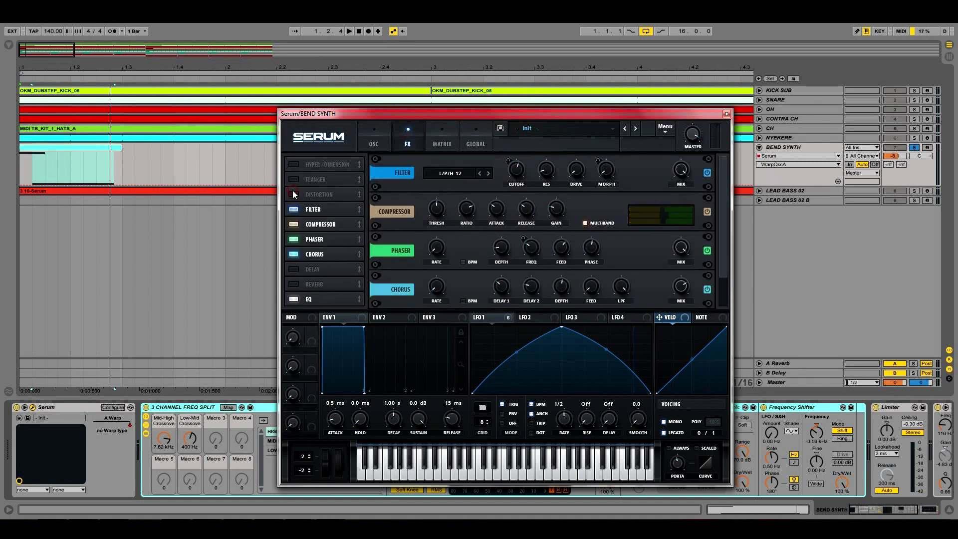
click(294, 194)
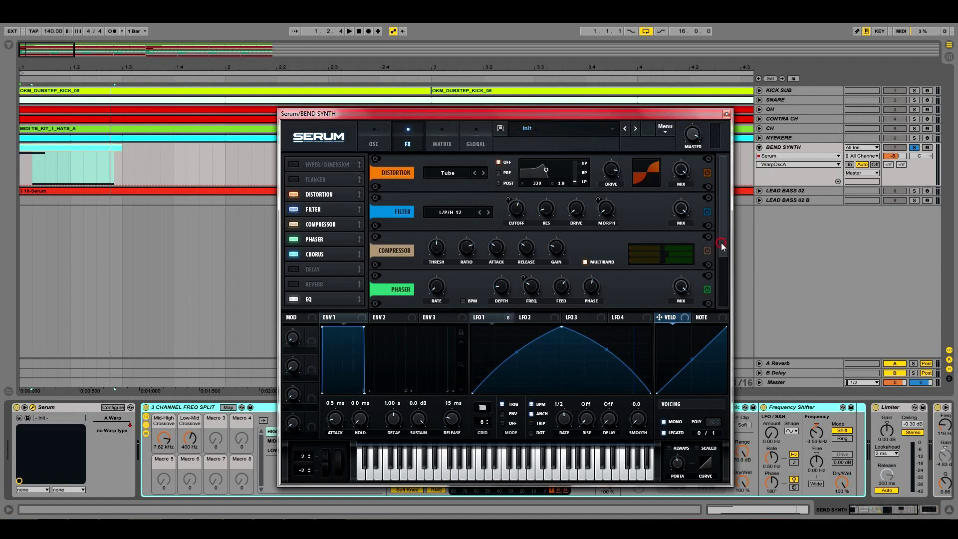
scroll(721, 250, down, 2)
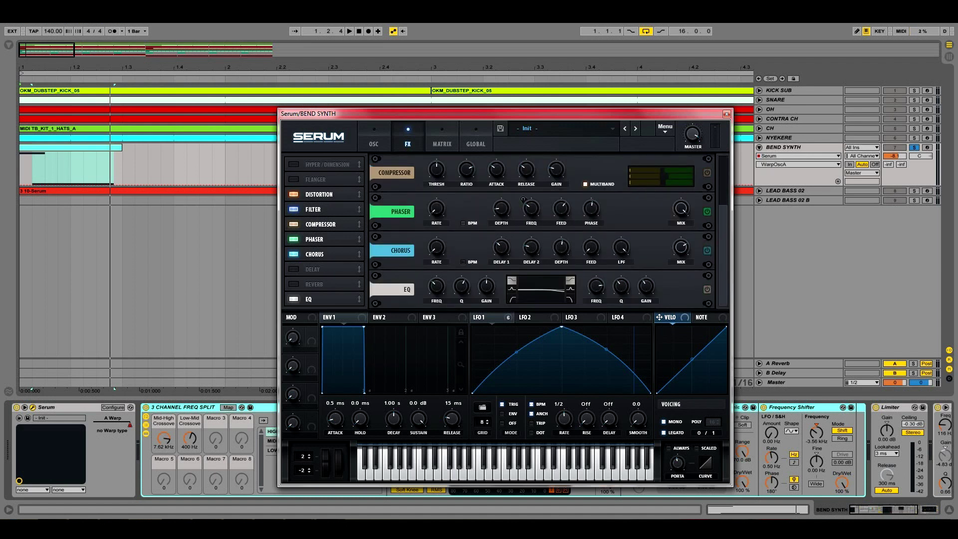
Audition BEND SYNTH while switching Serum's Compressor and Phaser modules back on.
key(space)
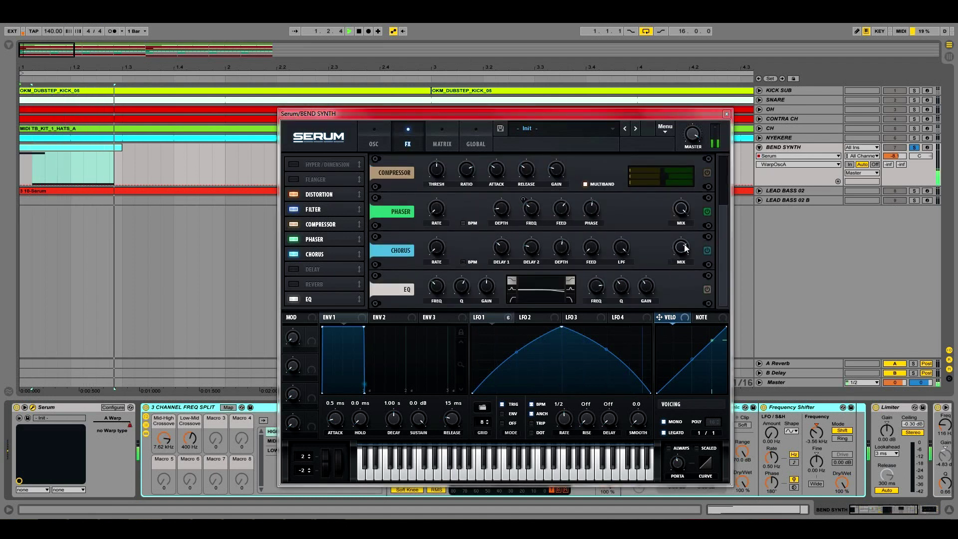
scroll(721, 226, up, 2)
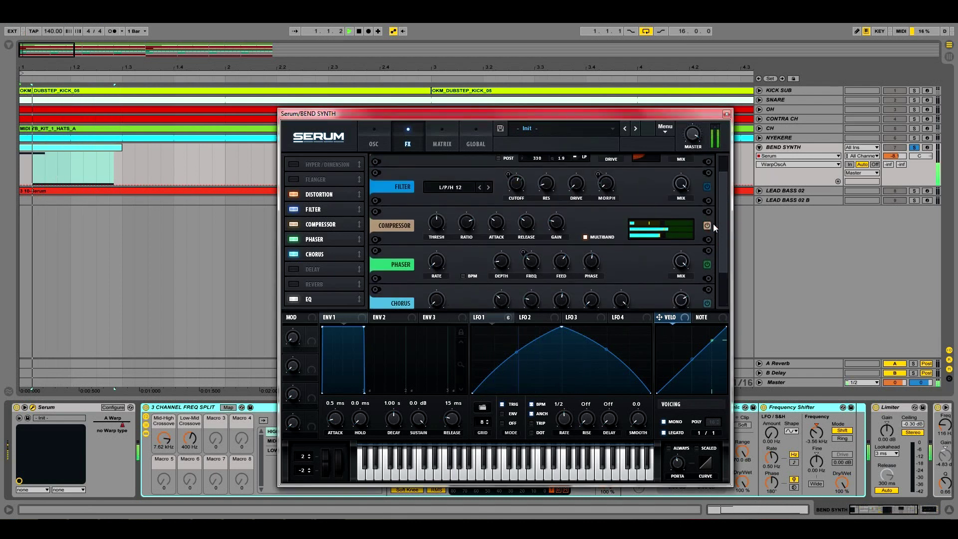
scroll(724, 207, down, 2)
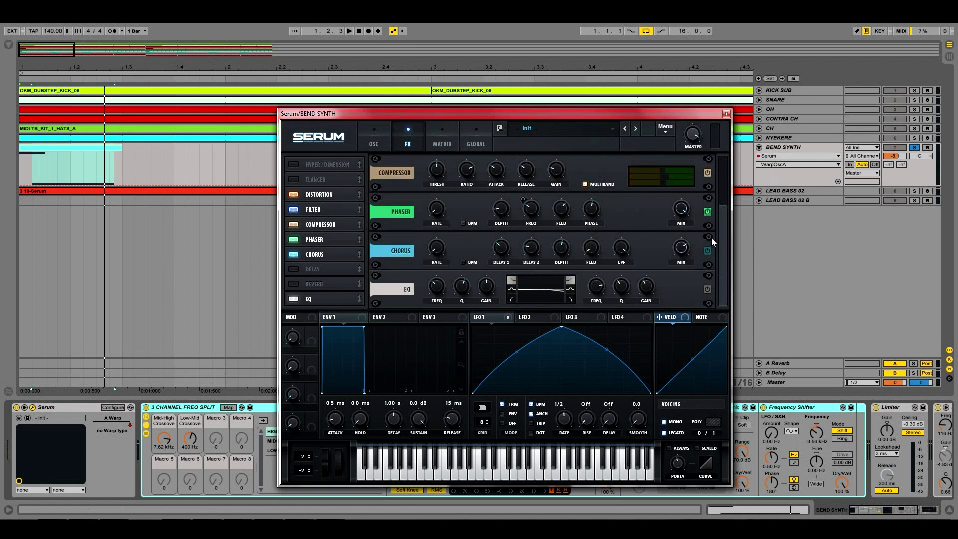
scroll(718, 253, up, 2)
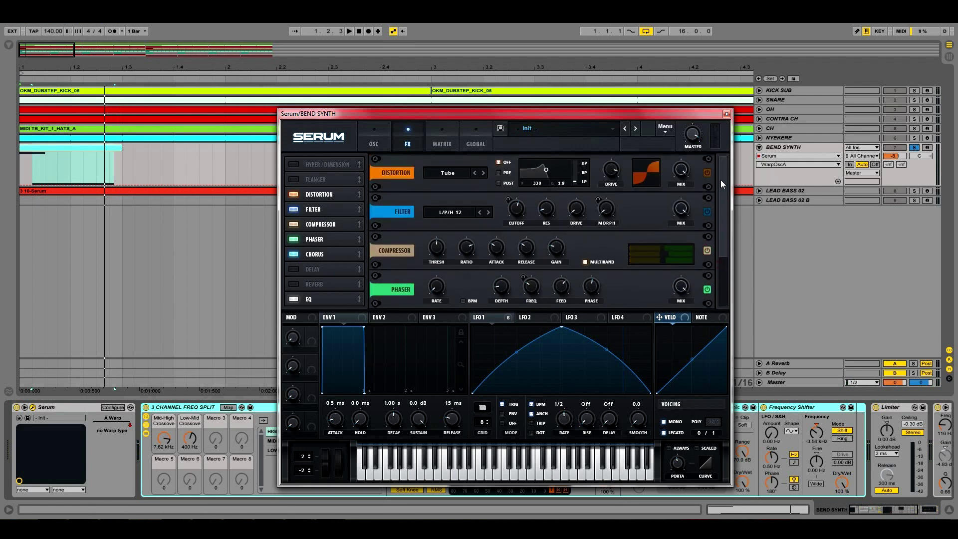
Turn Serum's Reverb-type filter back on and audition oscillator A through it.
click(372, 132)
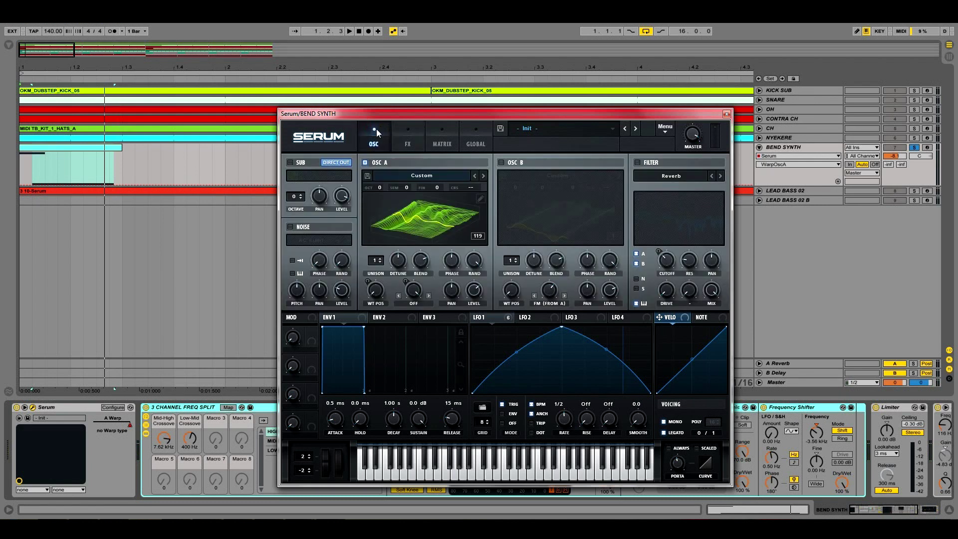
click(638, 162)
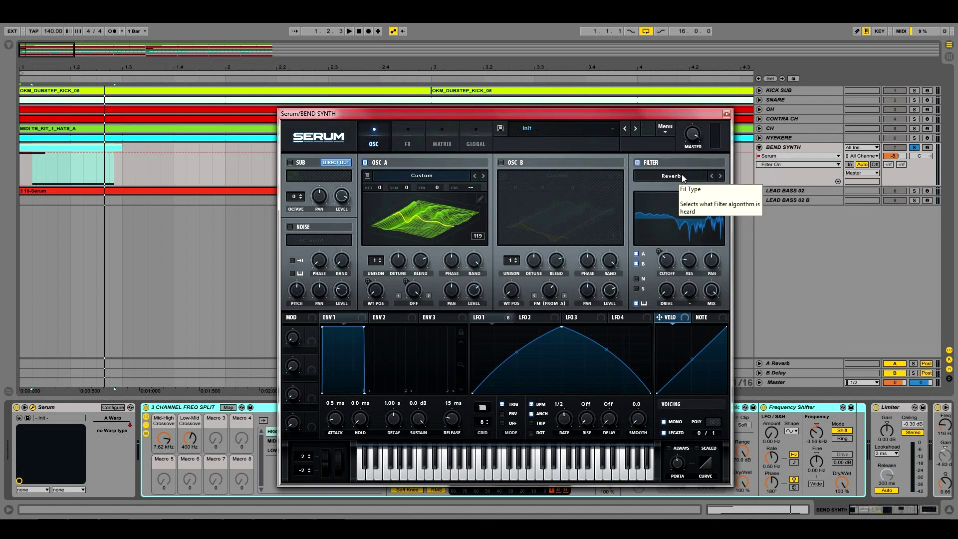
key(space)
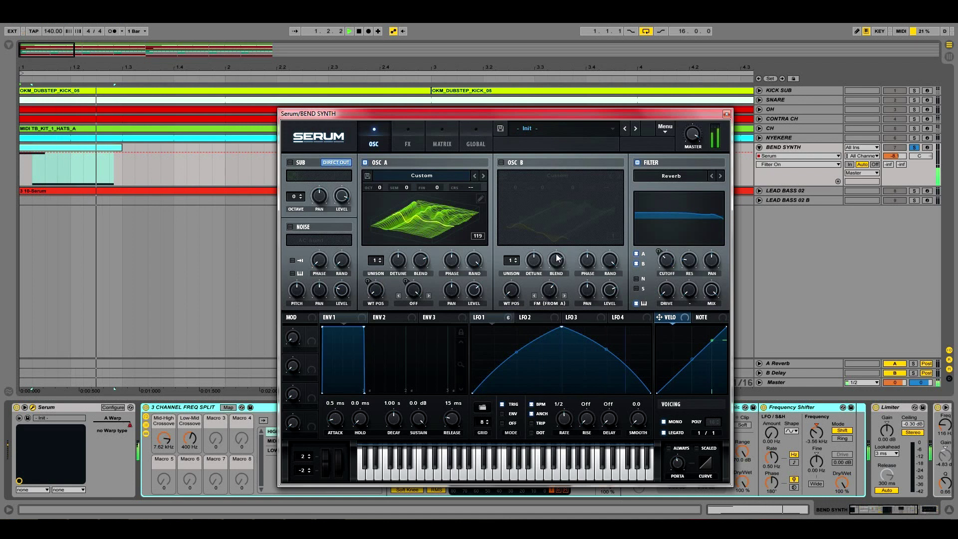
Set oscillator A's warp mode to Sync (Window Full), audition it, and re-enable the Distortion module.
click(414, 303)
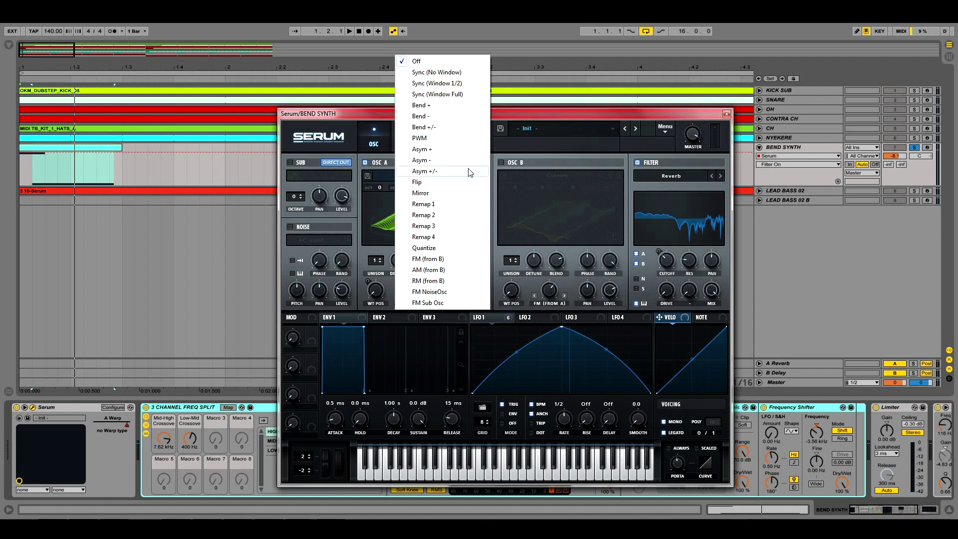
click(430, 94)
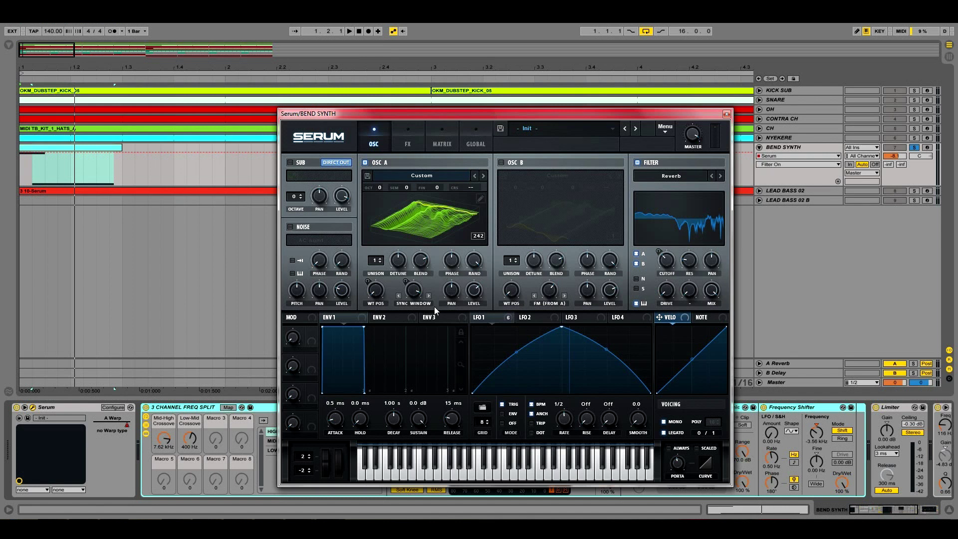
key(space)
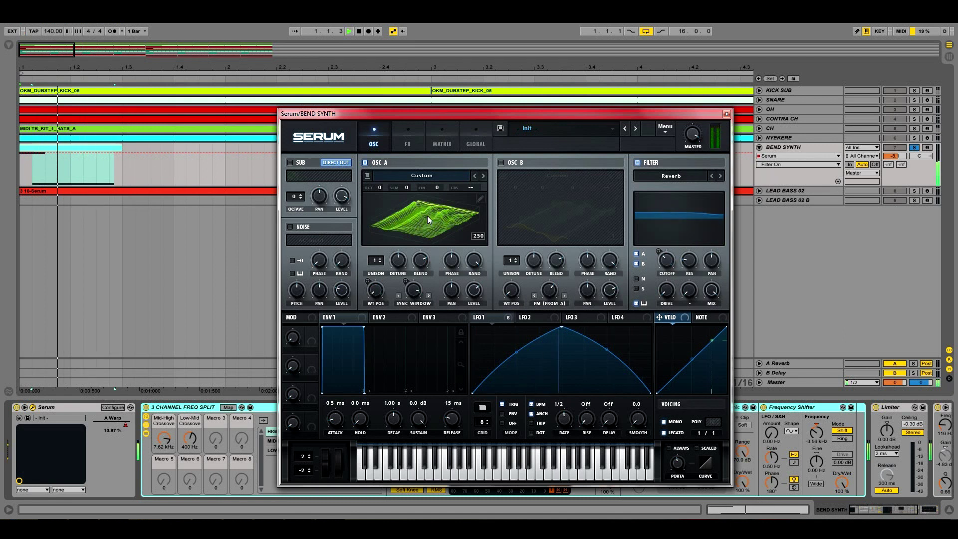
click(408, 138)
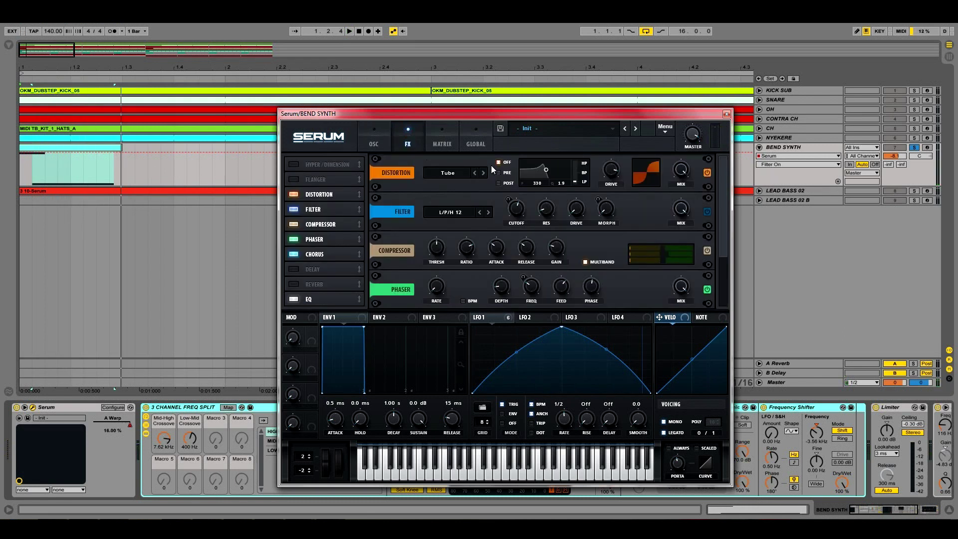
click(375, 133)
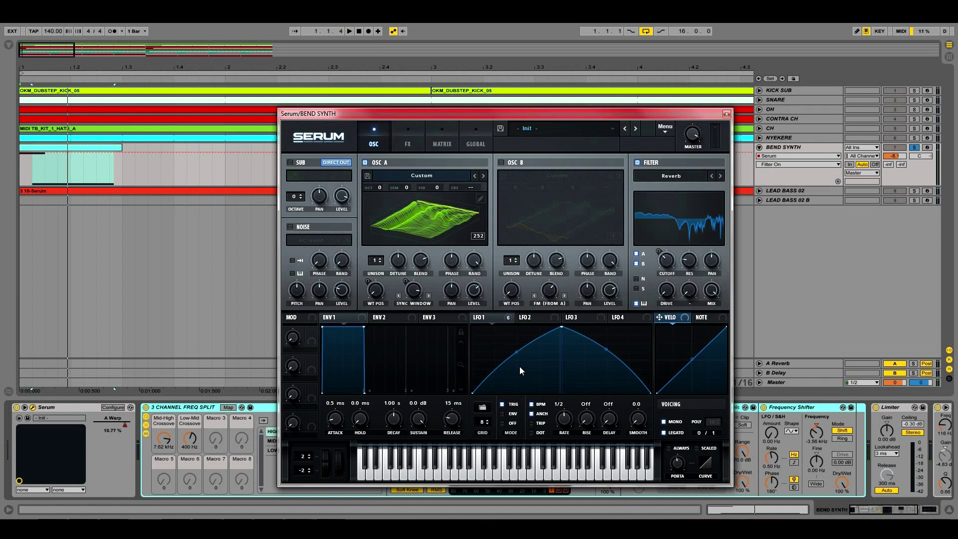
Reshape LFO 1 into an early peak, a deep dip and a second peak with a gradual fall while auditioning.
mouse_move(500, 315)
drag(518, 354, 493, 330)
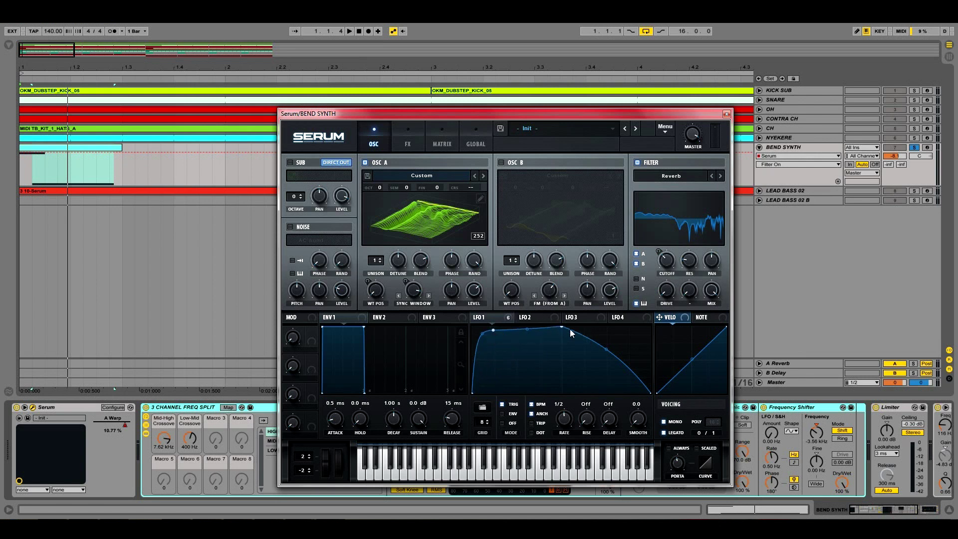
drag(562, 328, 515, 385)
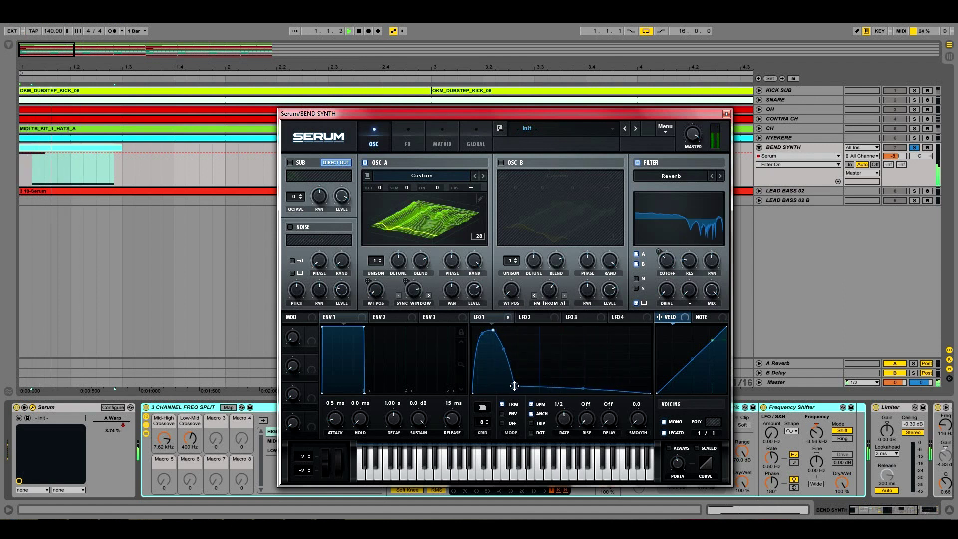
double_click(601, 388)
drag(602, 384, 558, 340)
double_click(552, 343)
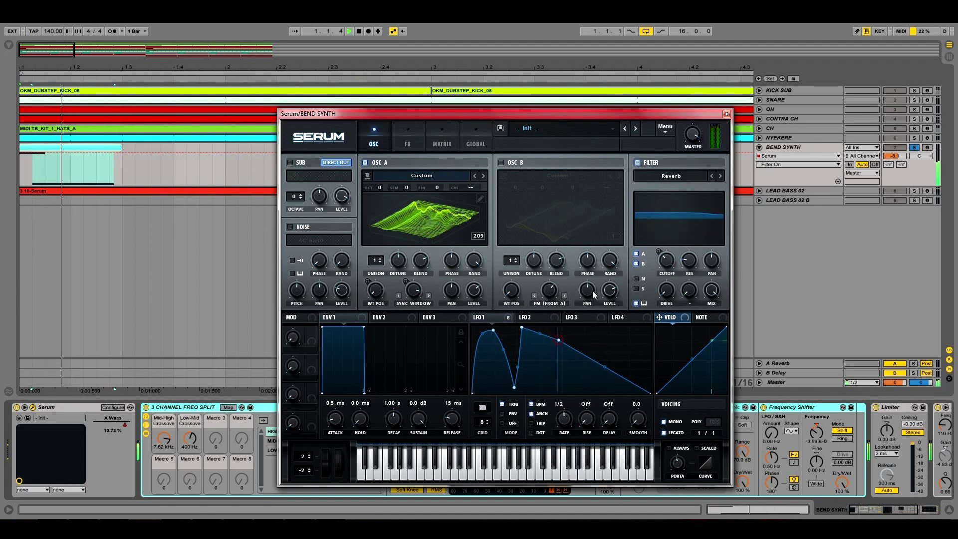
Turn oscillator B back on, stop playback and switch off oscillator A.
click(502, 162)
key(space)
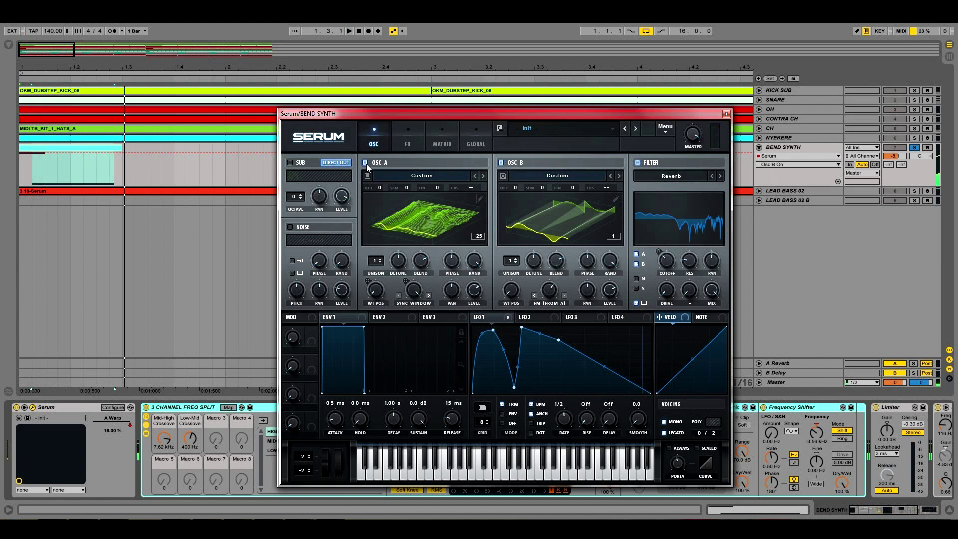
click(365, 162)
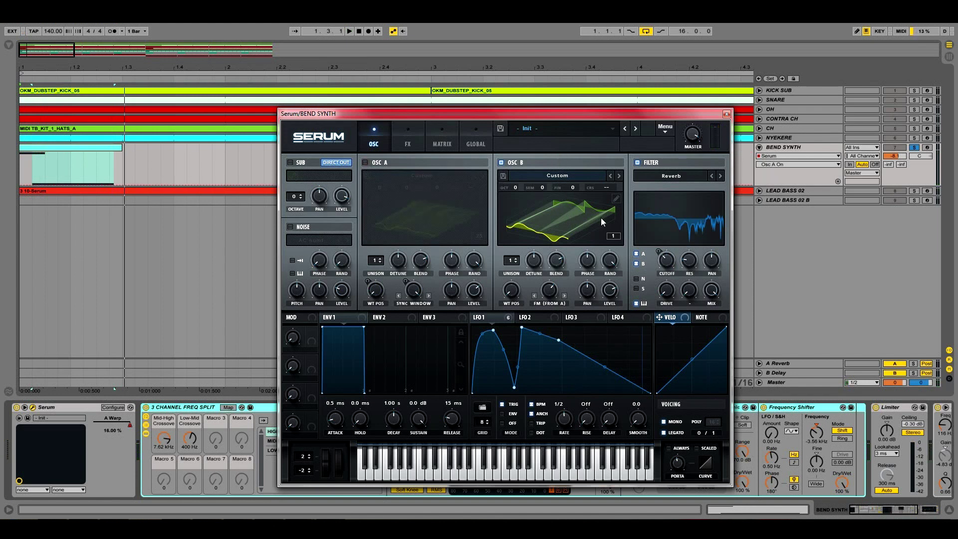
Examine the first and last frames of oscillator B's wavetable and the available morph options in the wavetable editor.
click(598, 232)
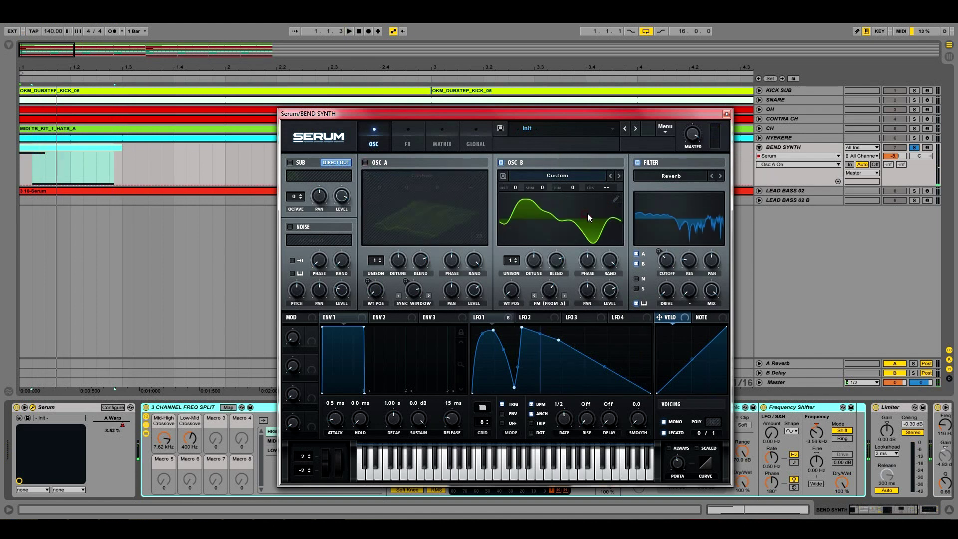
click(617, 199)
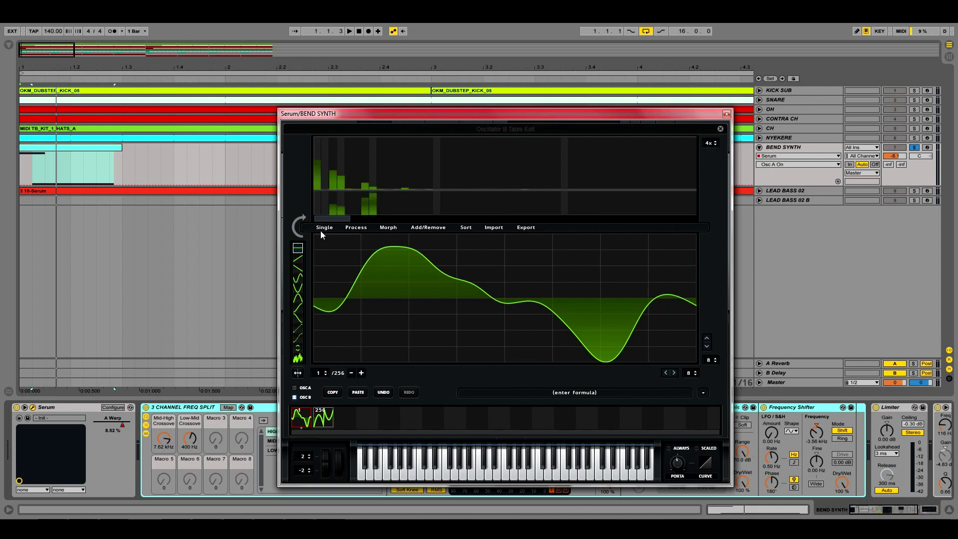
drag(365, 180, 406, 192)
drag(337, 220, 300, 223)
click(327, 426)
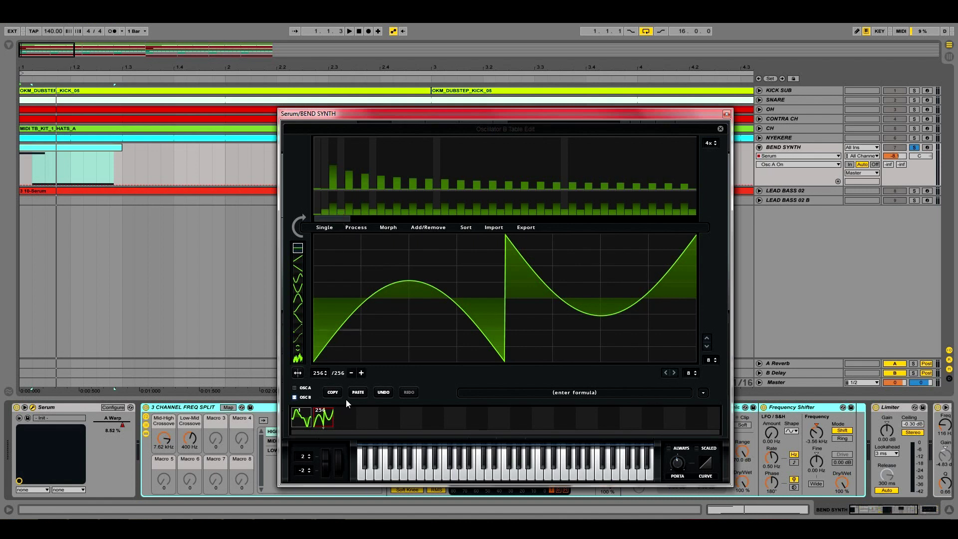
click(389, 229)
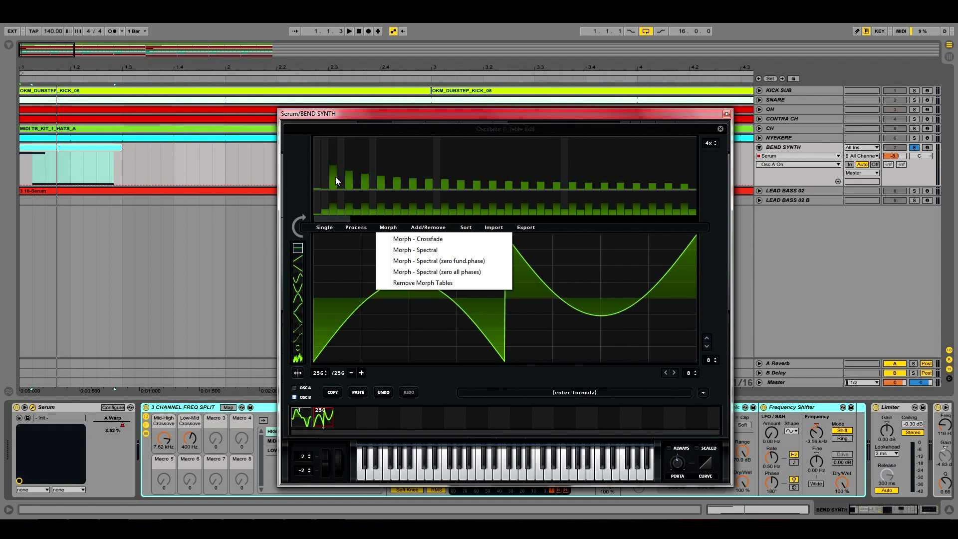
click(720, 130)
click(719, 130)
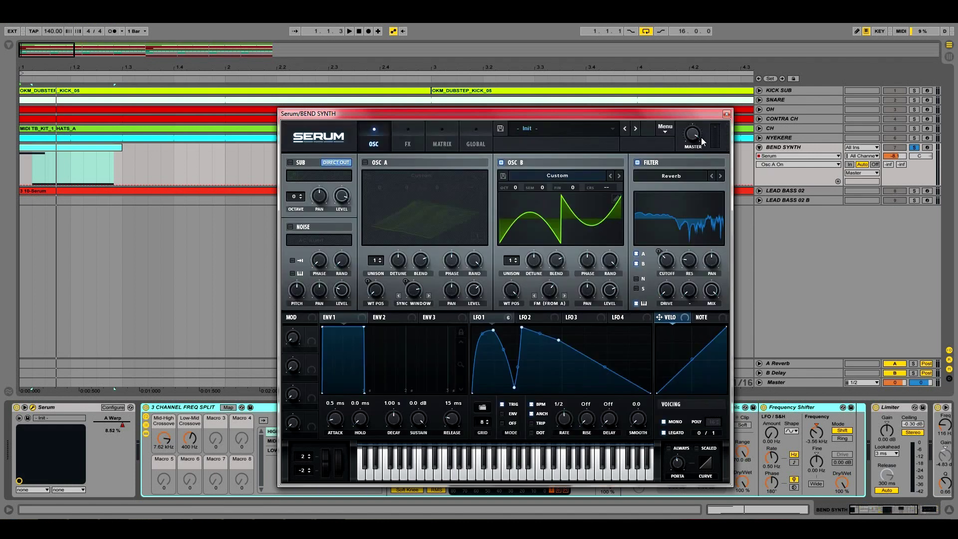
Close the BEND SYNTH track's Serum window, and unfold and solo the LEAD BASS 02 track.
drag(555, 113, 546, 108)
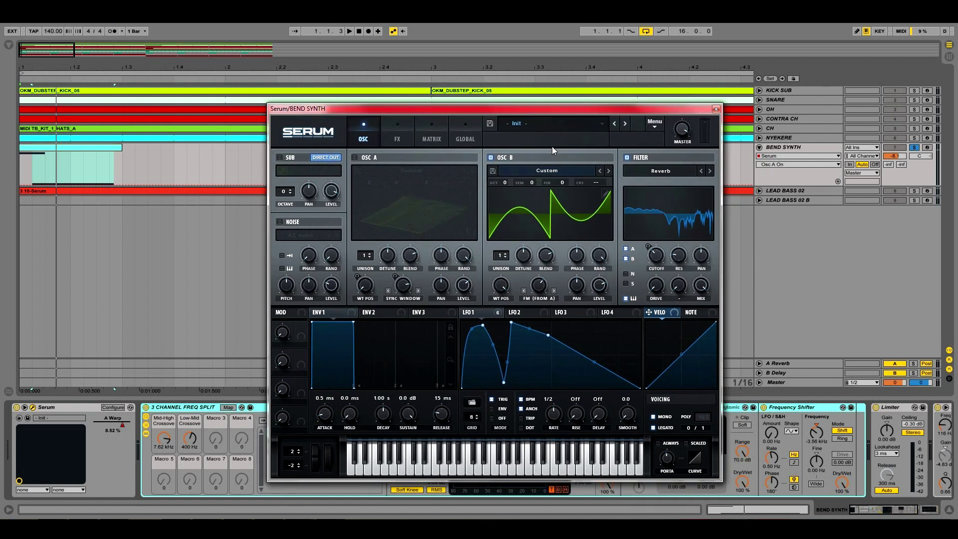
click(716, 109)
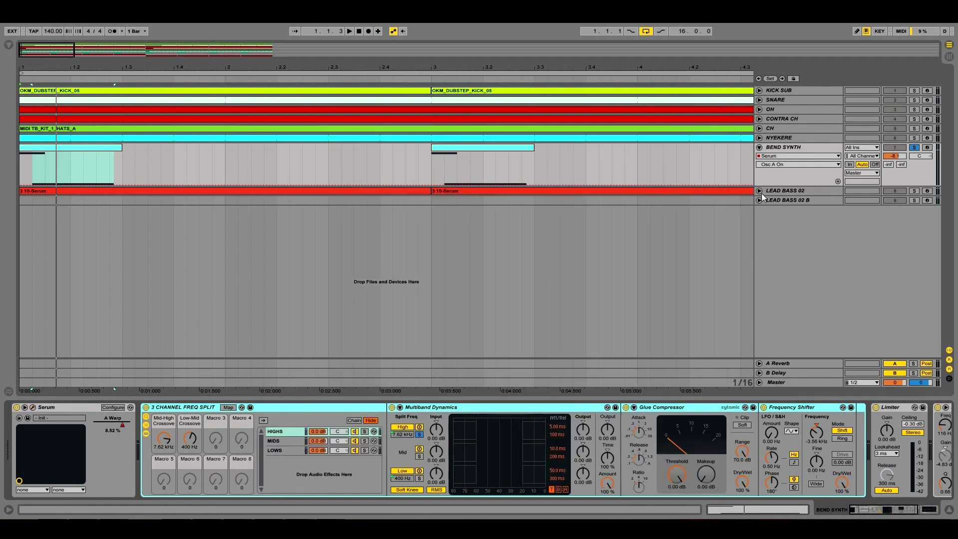
click(759, 191)
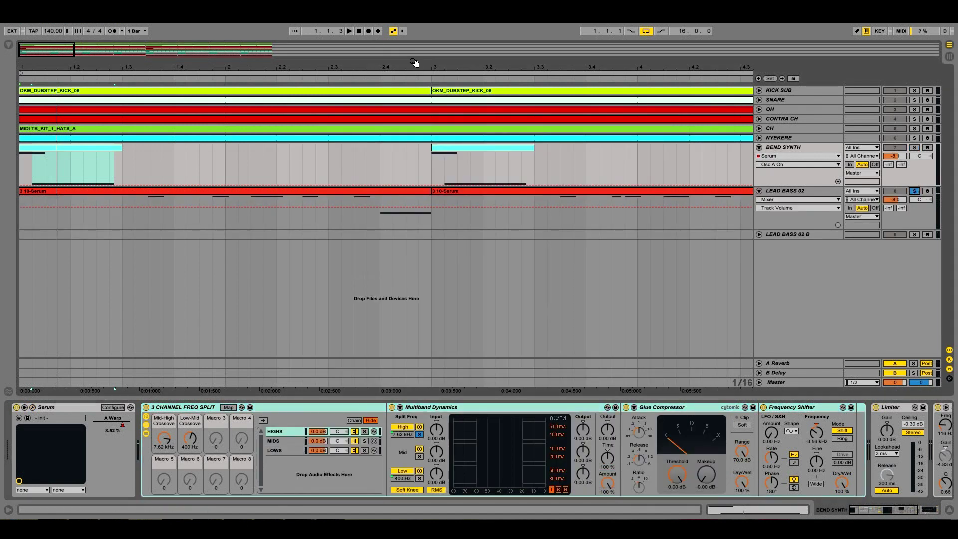
Audition the first LEAD BASS 02 clip, starting playback within bar 1.
key(minus)
key(minus)
key(minus)
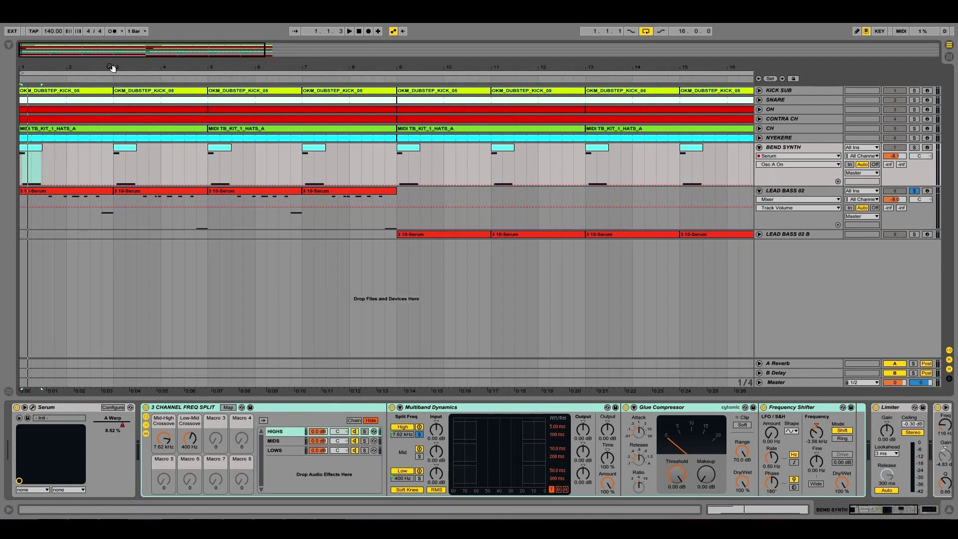
click(49, 200)
click(46, 200)
key(space)
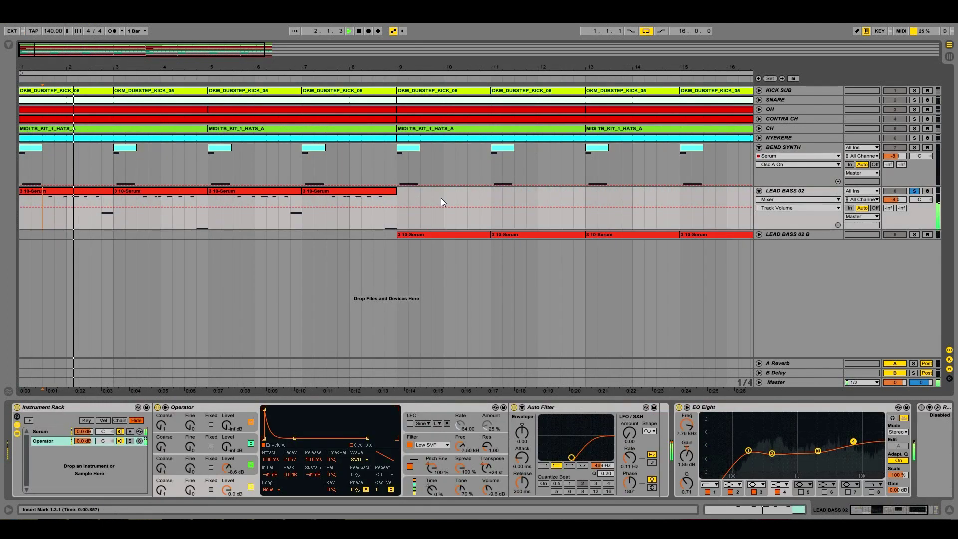
key(space)
Unfold and solo the LEAD BASS 02 B track and audition its first clip from bar 9.
click(760, 233)
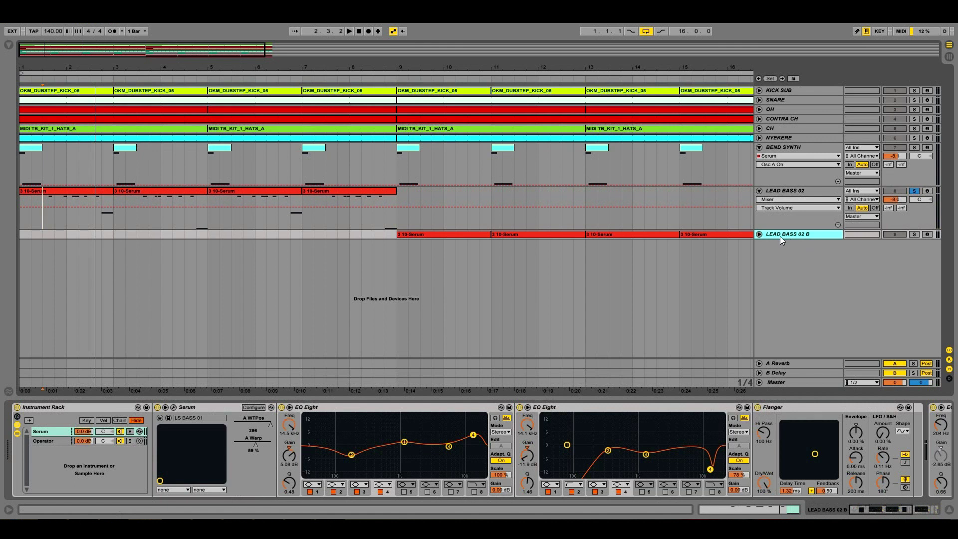
click(760, 235)
click(914, 234)
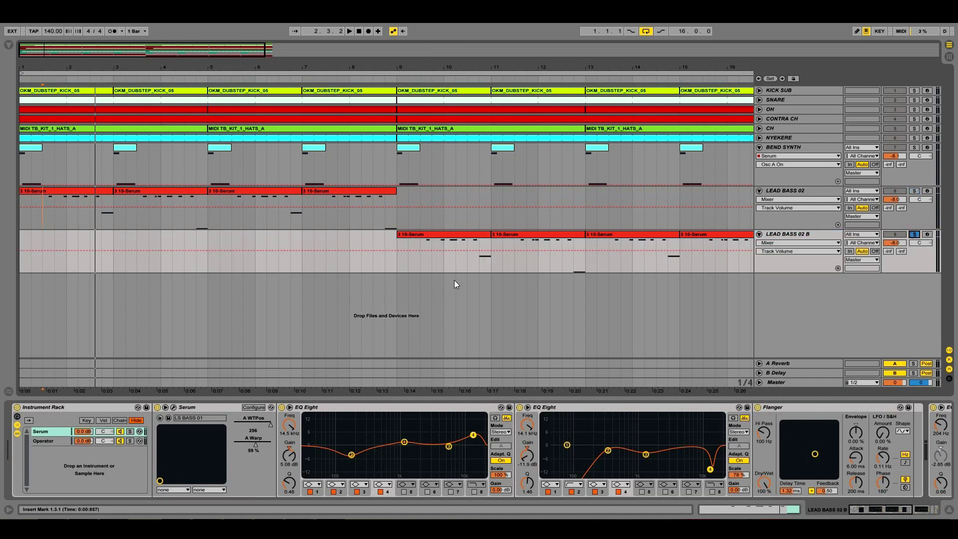
click(421, 259)
key(space)
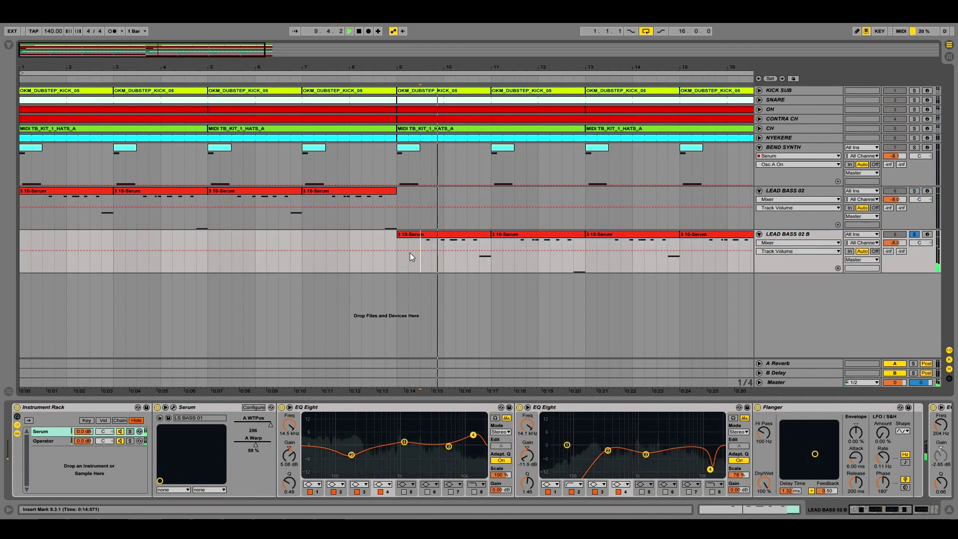
key(space)
Show the file browser, open the D:\ (DATAS) place, widen the file list and look through its bass samples.
drag(355, 71, 355, 66)
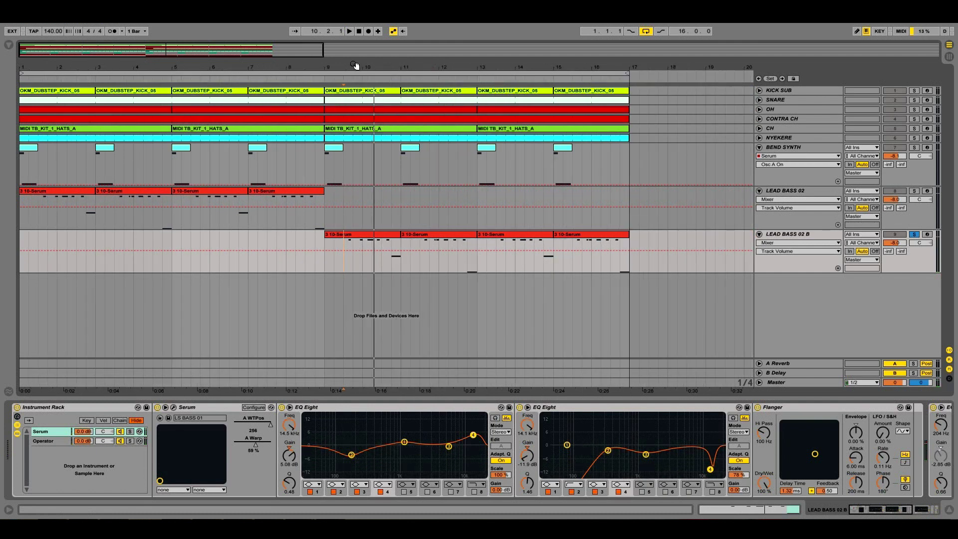
click(8, 44)
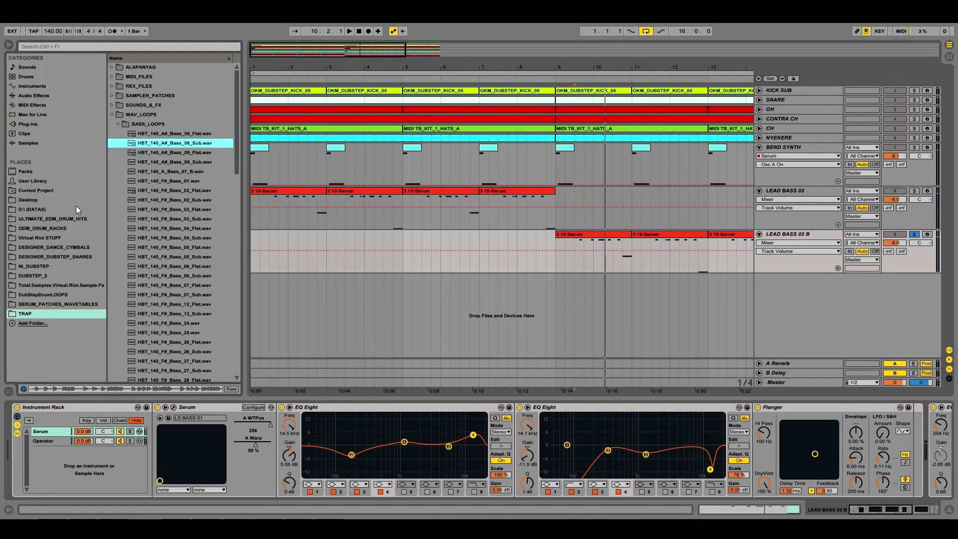
click(36, 209)
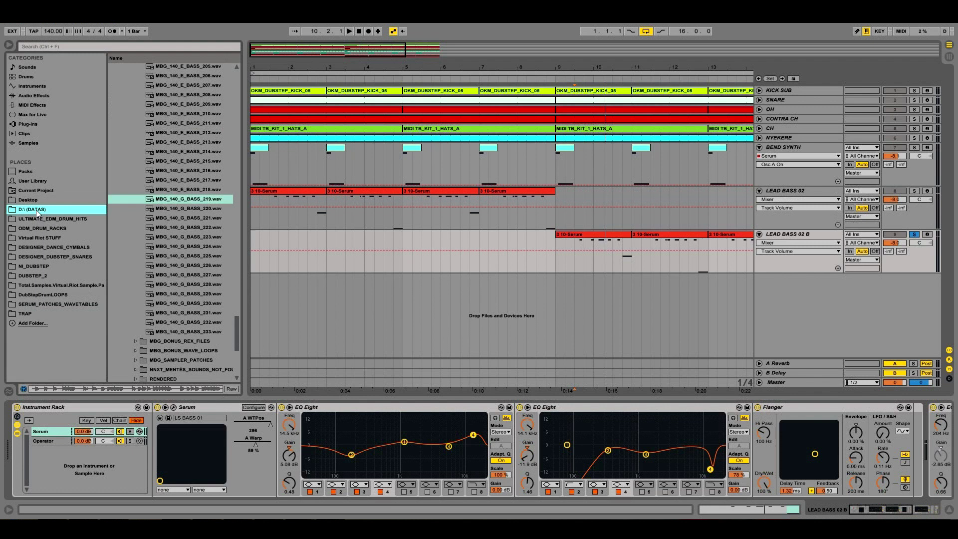
drag(243, 183, 267, 314)
scroll(244, 137, up, 15)
scroll(248, 118, down, 5)
scroll(250, 300, down, 10)
Select the sample MBG_140_G_BASS_219.wav and look over the Dubstep Monster Bass product page on the Loopmasters website.
click(202, 218)
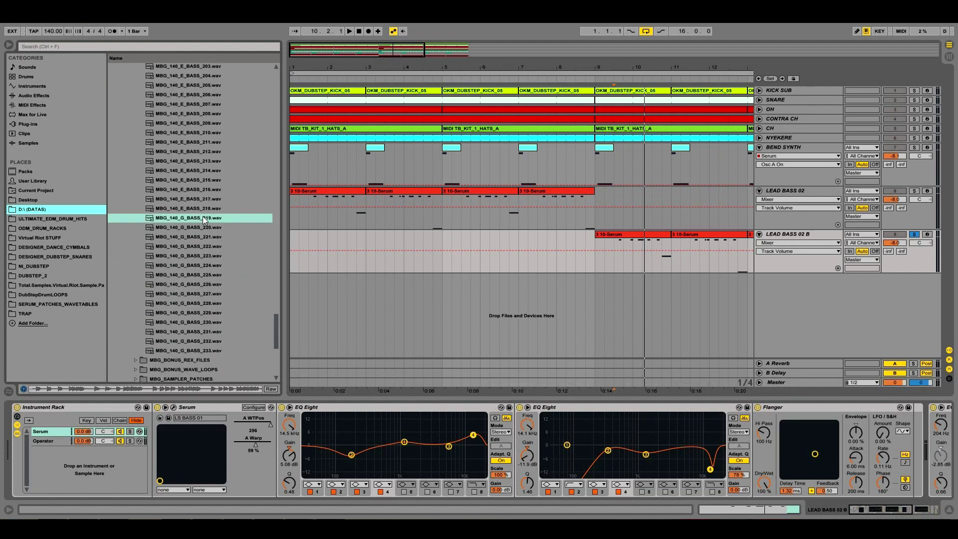
click(203, 217)
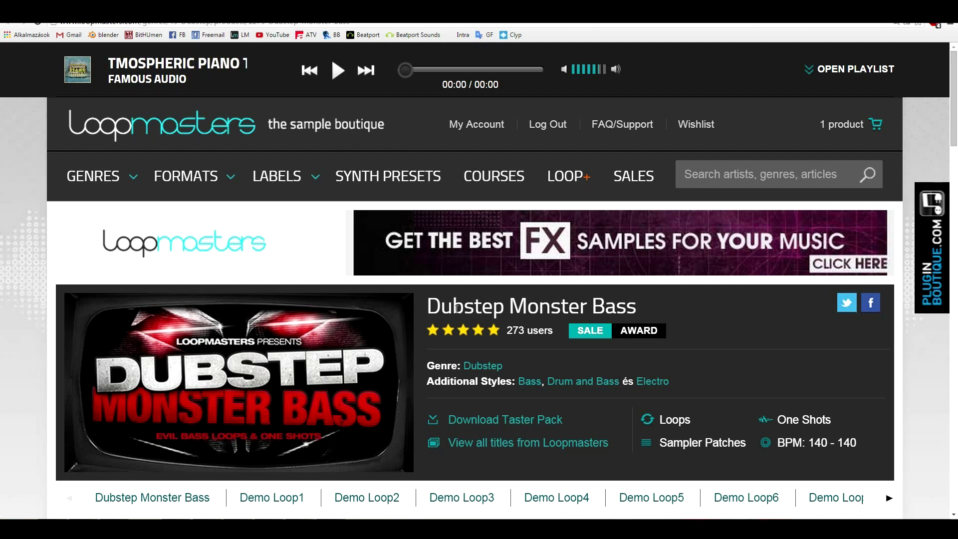
scroll(4, 329, down, 4)
scroll(5, 329, up, 4)
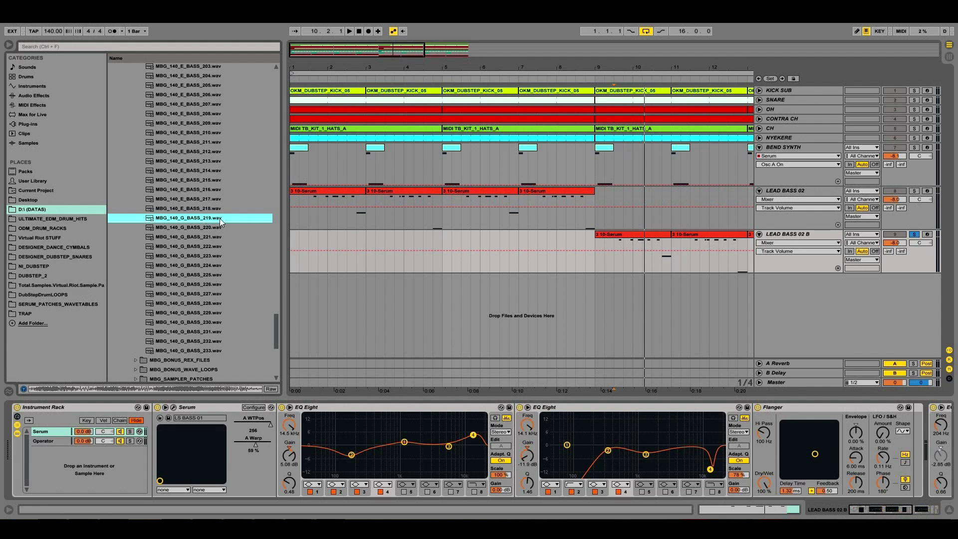
Solo LEAD BASS 02 in Ableton Live, open the Serum instrument from its Instrument Rack and hide the file browser.
click(802, 191)
click(914, 191)
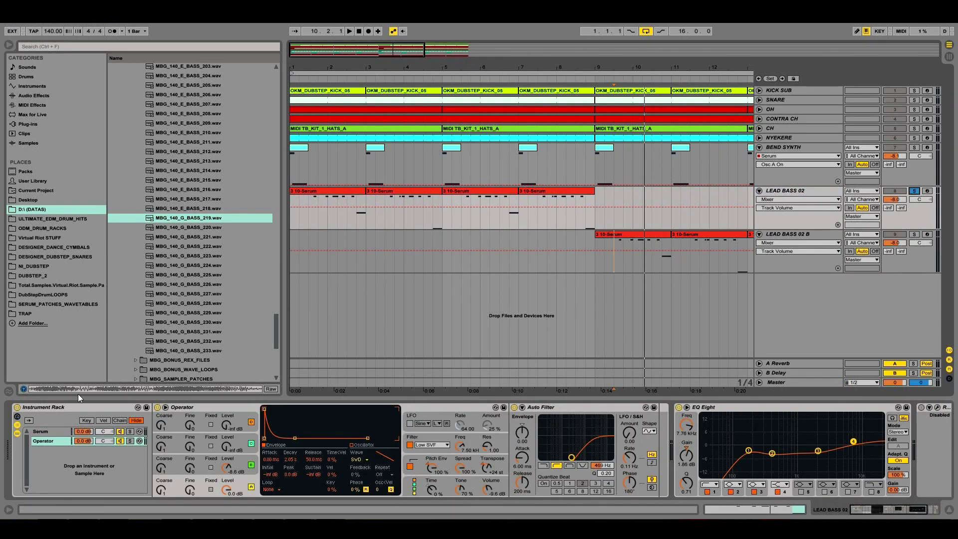
click(57, 432)
click(173, 407)
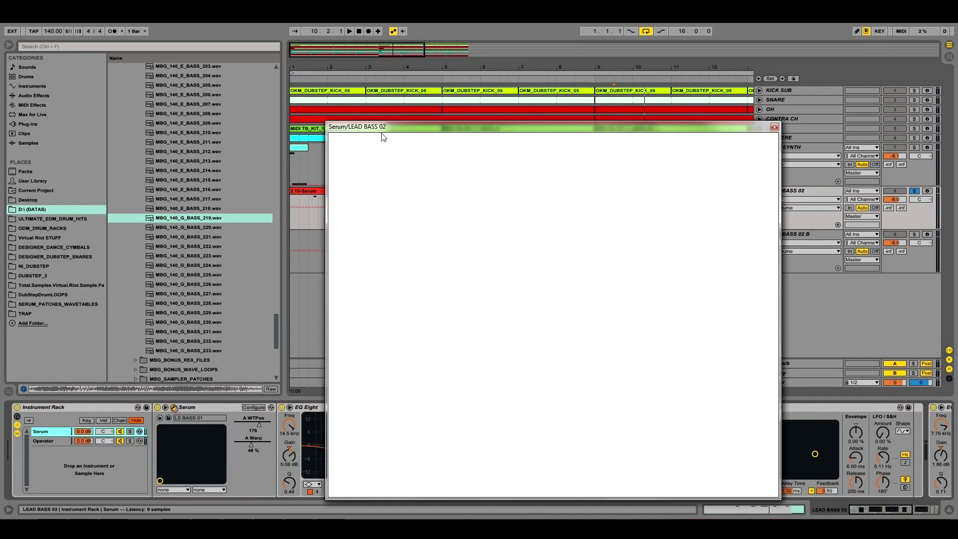
click(467, 184)
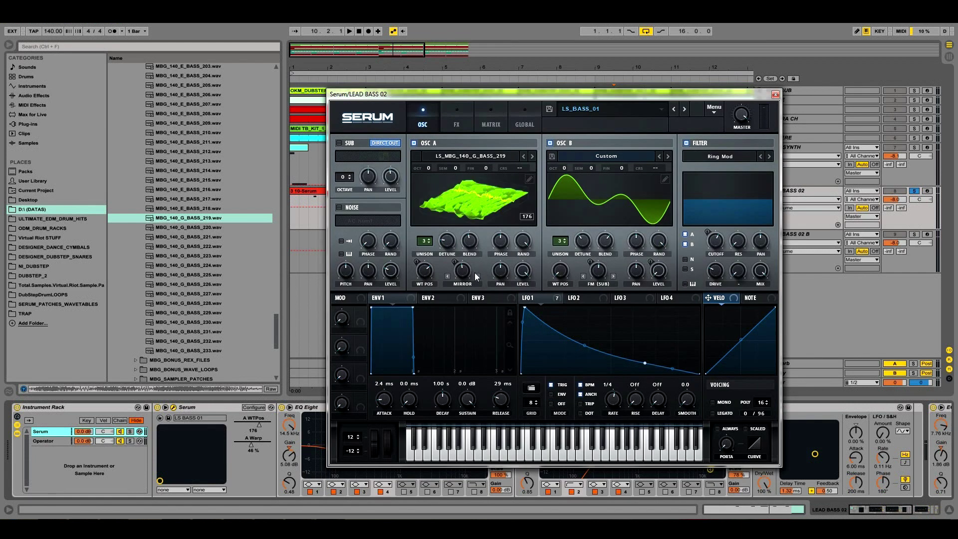
drag(598, 94, 579, 82)
click(6, 46)
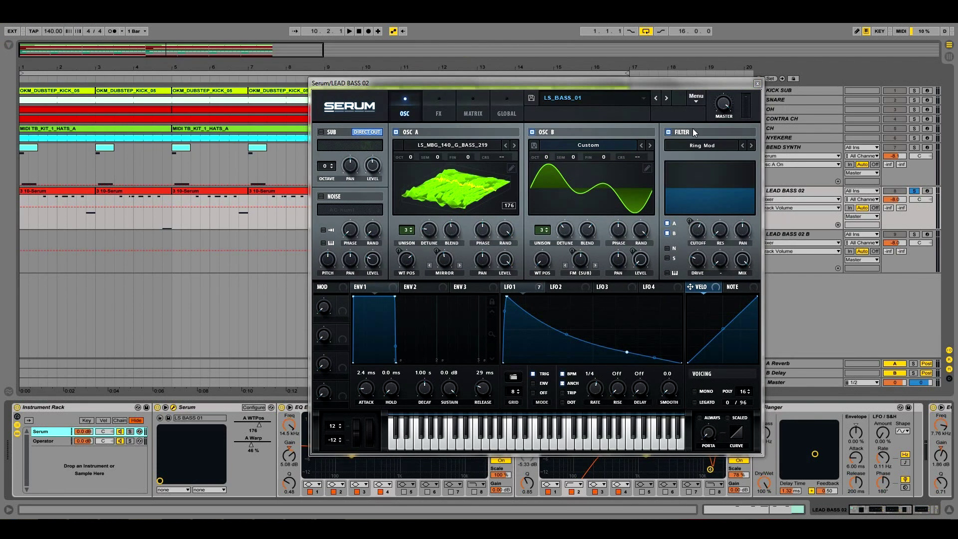
drag(648, 84, 603, 85)
Set oscillator A's Mirror warp amount to 51% while playing the LEAD BASS 02 clip from its start.
click(399, 274)
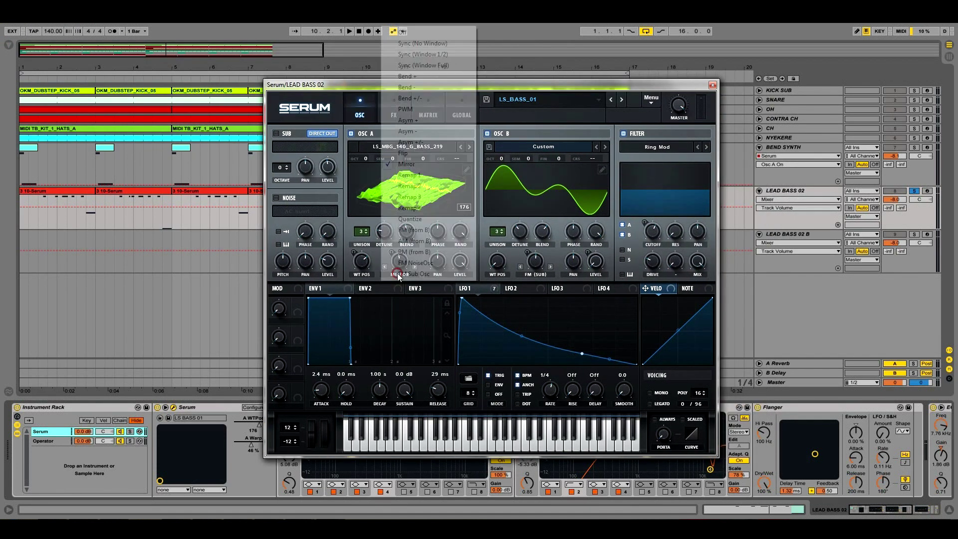
key(Escape)
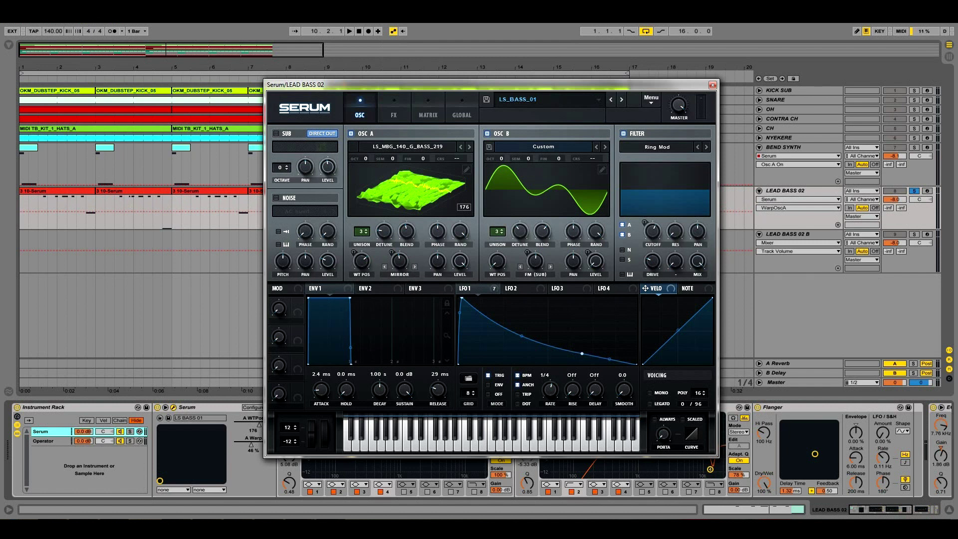
click(43, 202)
key(space)
mouse_move(400, 260)
mouse_down()
mouse_move(405, 217)
mouse_move(407, 265)
mouse_up()
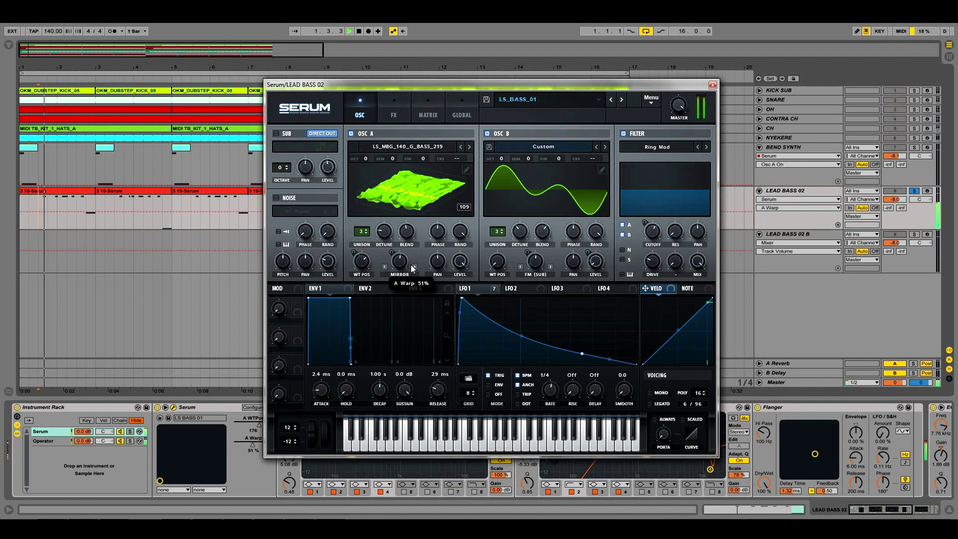
right_click(362, 263)
click(360, 265)
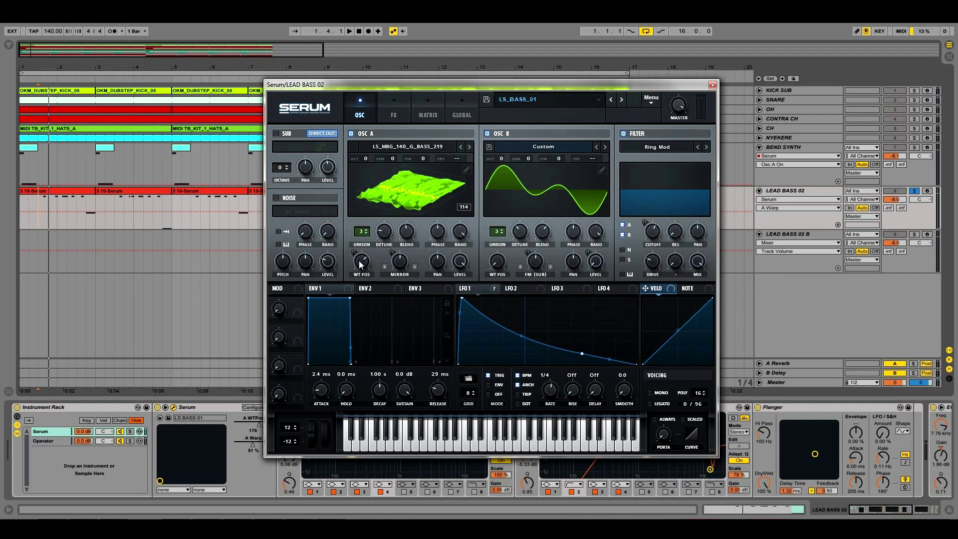
Turn off oscillator B and audition oscillator A, toggling the Ring Mod filter for comparison and leaving it on.
click(491, 135)
click(488, 133)
click(488, 133)
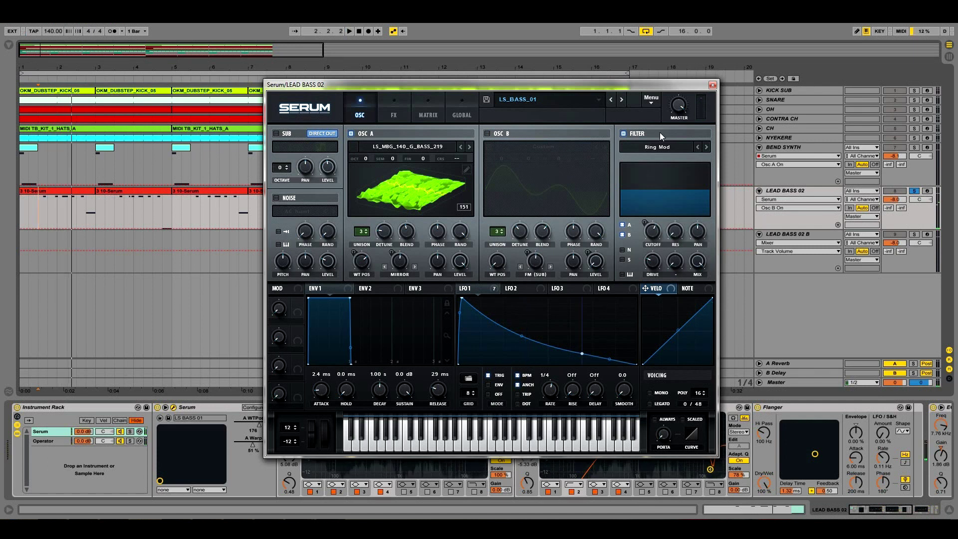
click(624, 134)
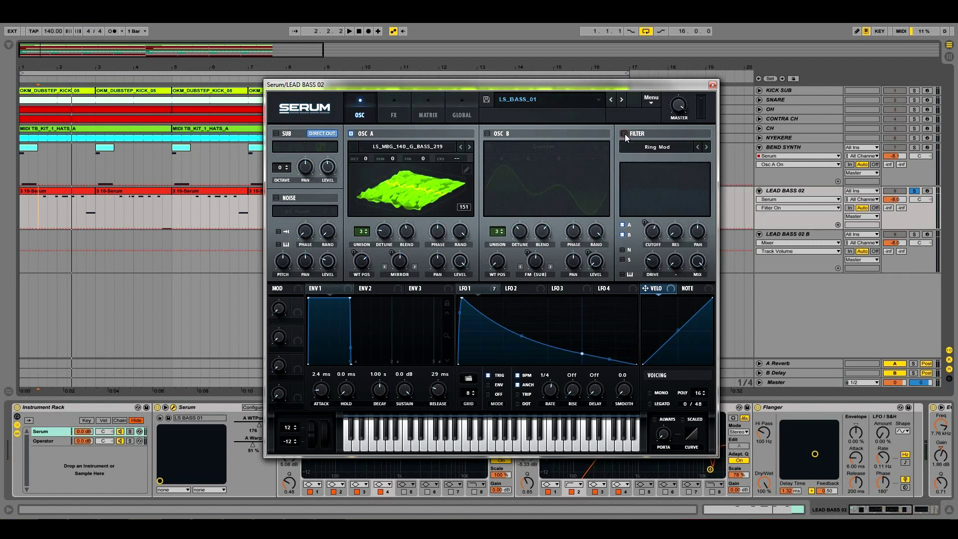
click(350, 30)
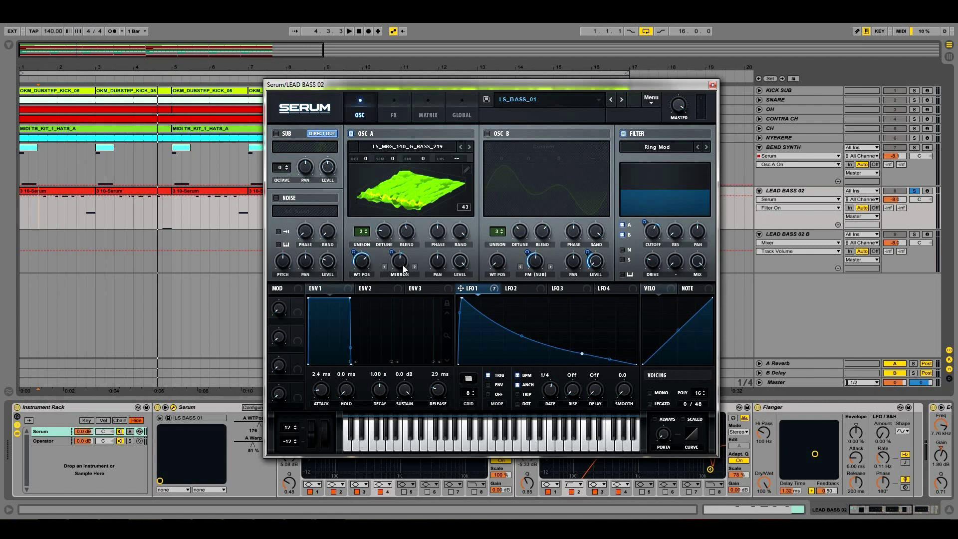
Audition the LEAD BASS 02 patch's Hyper/Dimension, Distortion, Chorus and multiband Compressor effects, and return to the oscillator page.
click(391, 103)
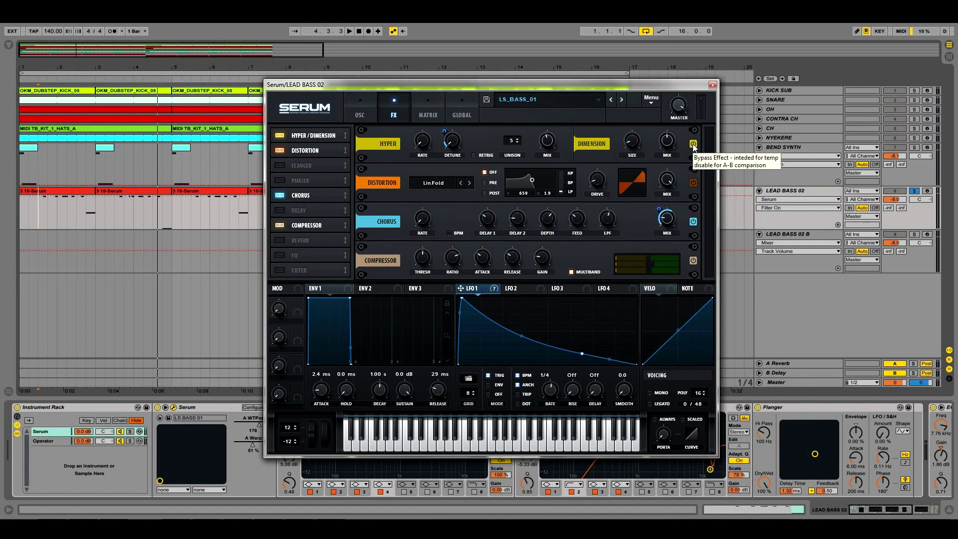
key(space)
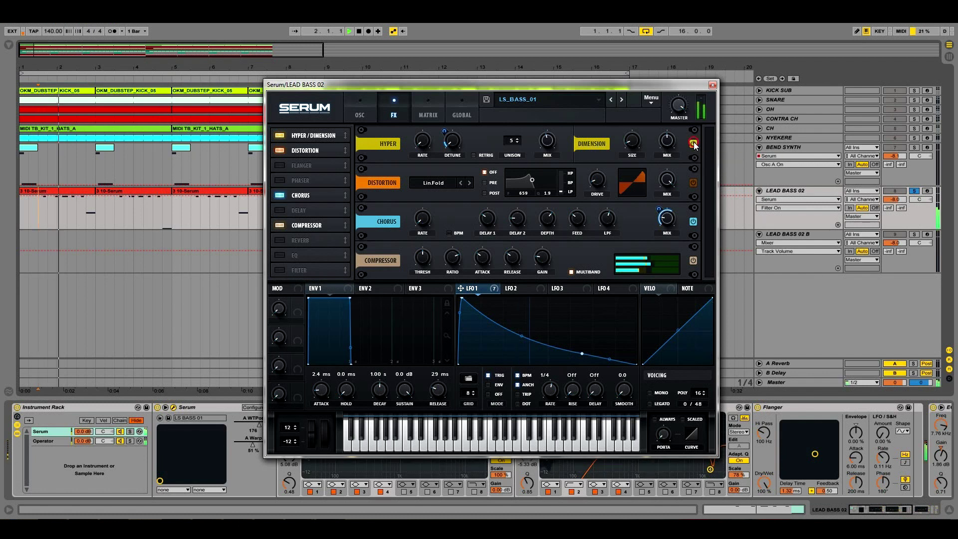
key(space)
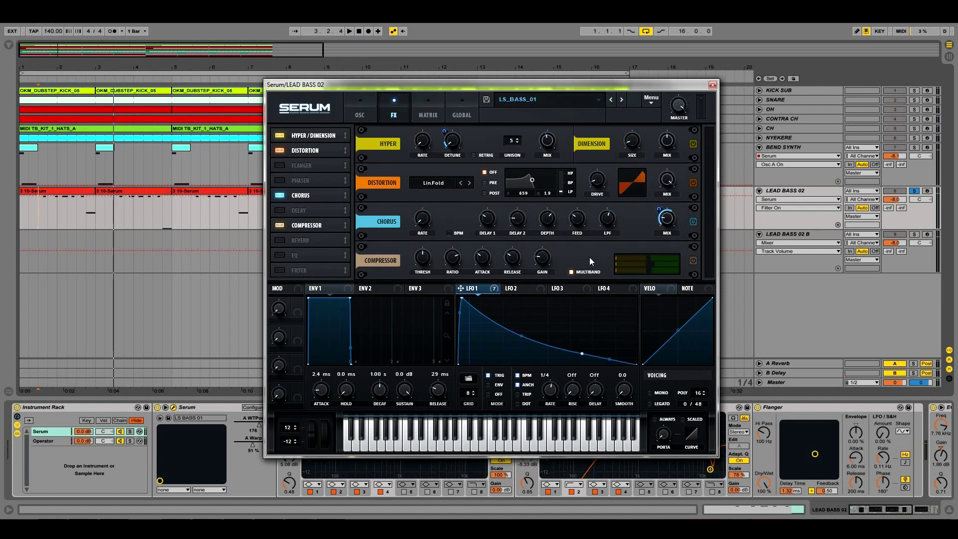
click(571, 272)
key(space)
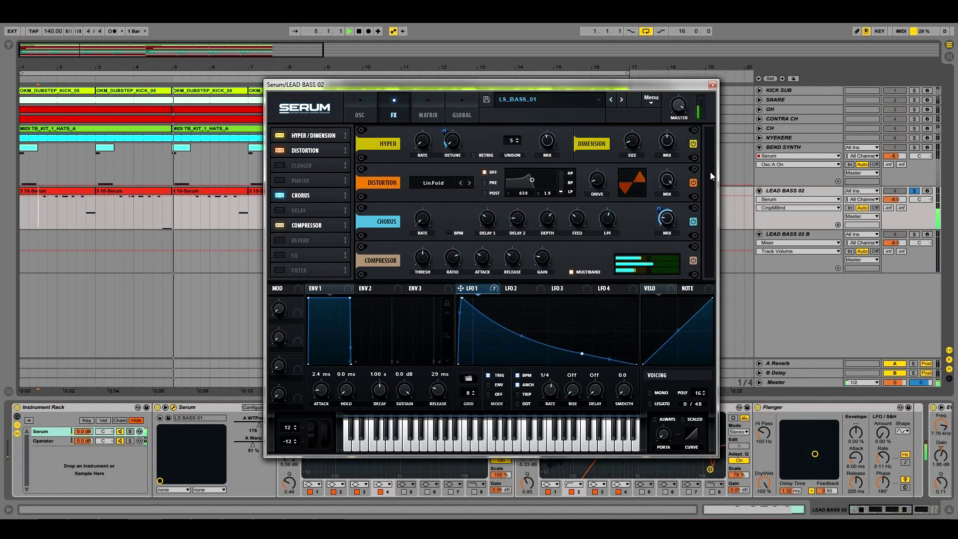
click(357, 107)
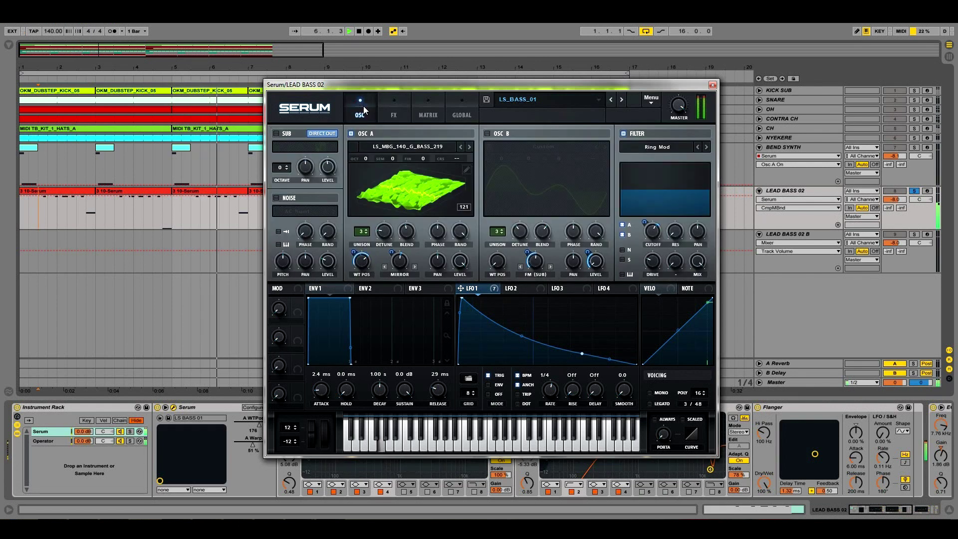
Turn oscillator B back on, compare the patch with the Ring Mod filter off and on, leave it on and close Serum.
click(488, 133)
drag(523, 85, 435, 74)
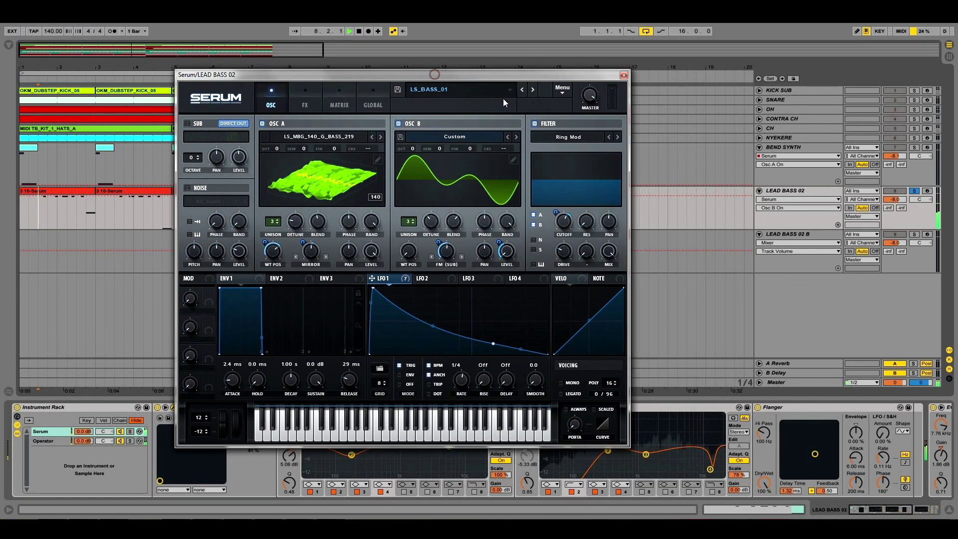
click(534, 123)
click(535, 124)
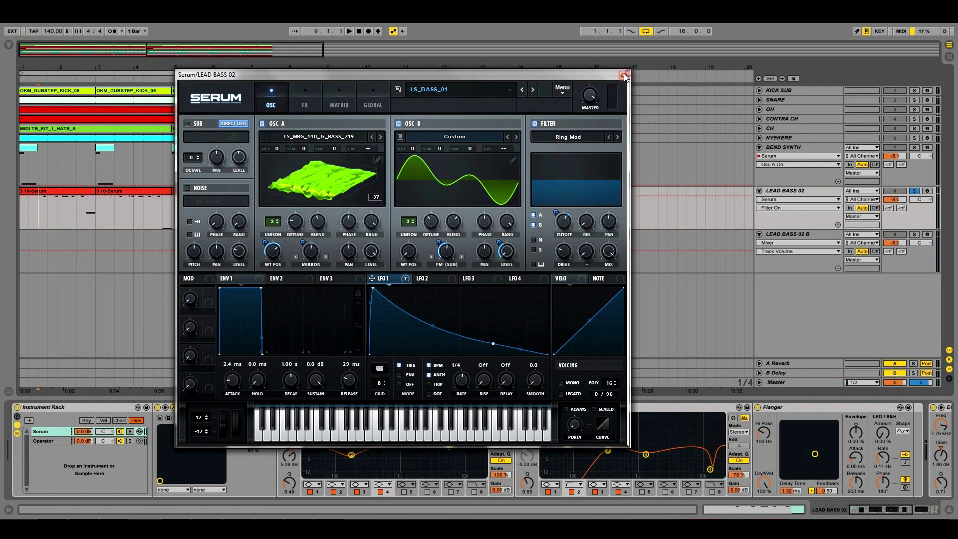
click(624, 75)
Solo the LEAD BASS 02 B track and play its first clip from 9.3.3.
click(798, 236)
click(914, 234)
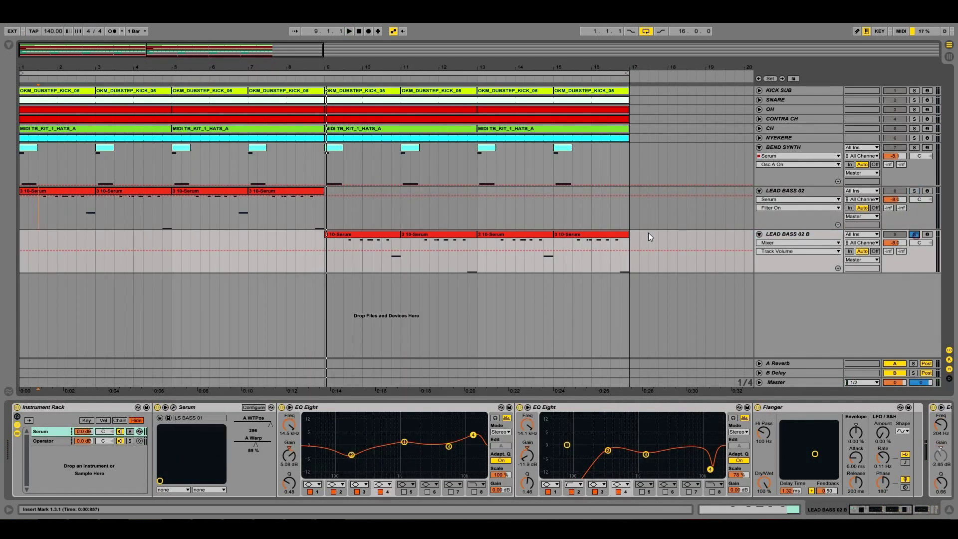
click(348, 268)
mouse_move(356, 66)
mouse_down()
mouse_move(356, 95)
mouse_move(365, 59)
mouse_up()
click(314, 265)
click(785, 237)
click(327, 265)
key(space)
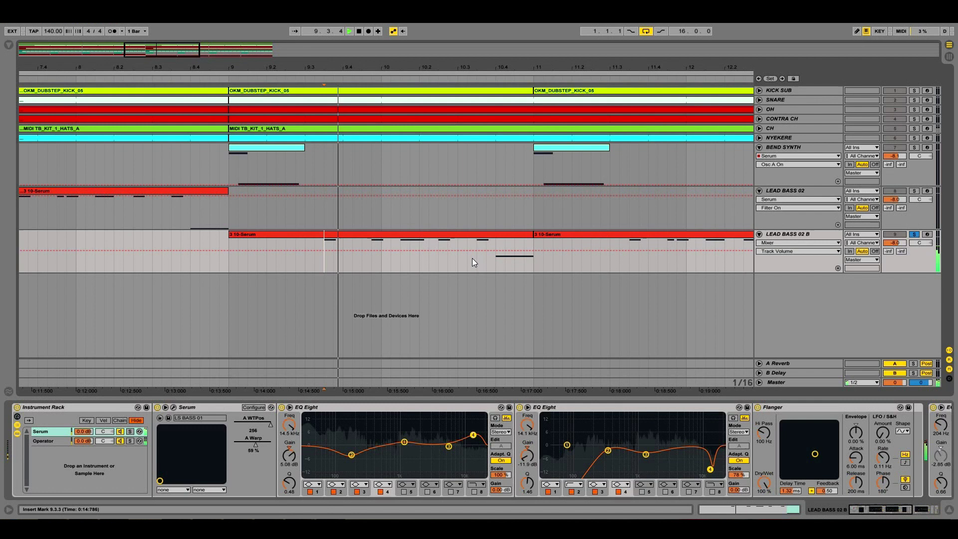
Open LEAD BASS 02 B's Serum and, during playback, set oscillator A's Mirror warp to 48% and its wavetable position to 159.
click(173, 407)
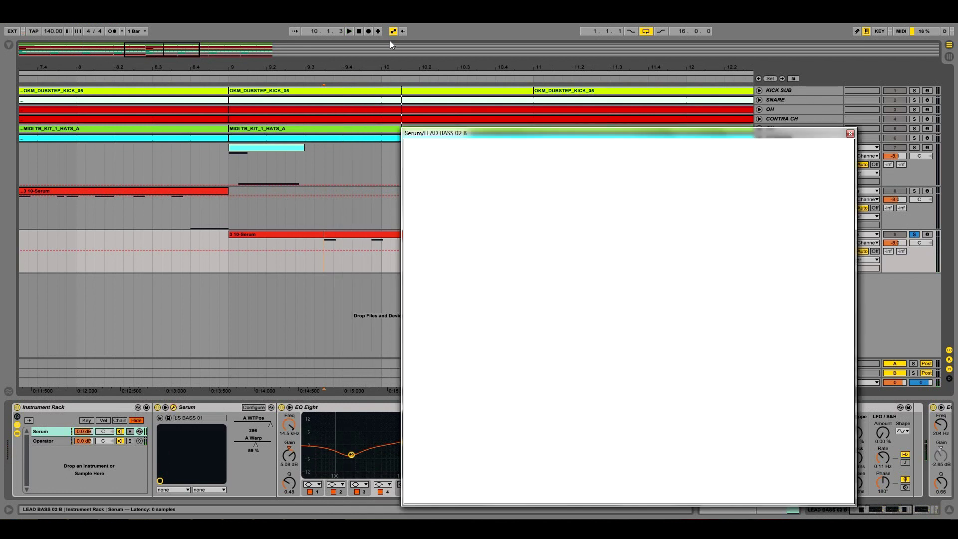
drag(580, 138, 438, 80)
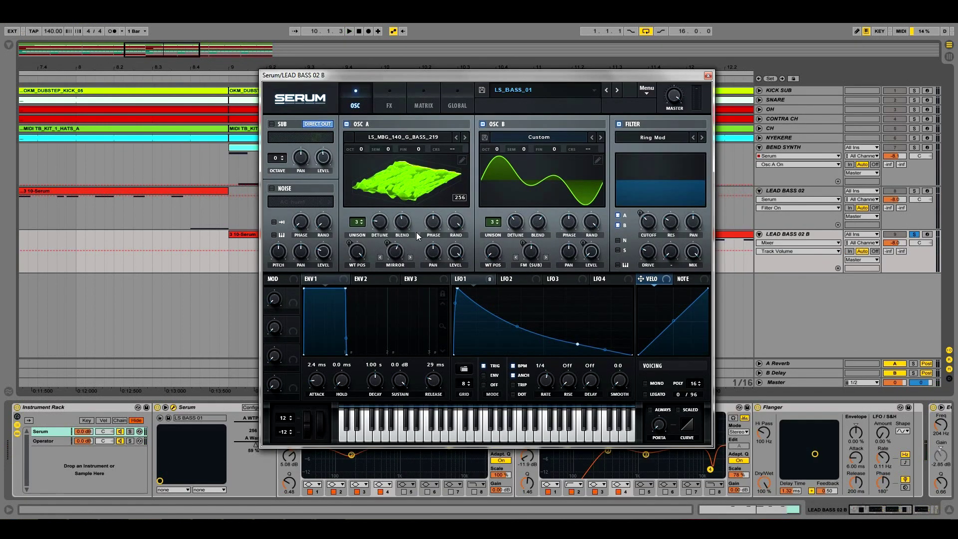
right_click(396, 256)
click(524, 274)
key(space)
click(395, 253)
drag(366, 256, 368, 309)
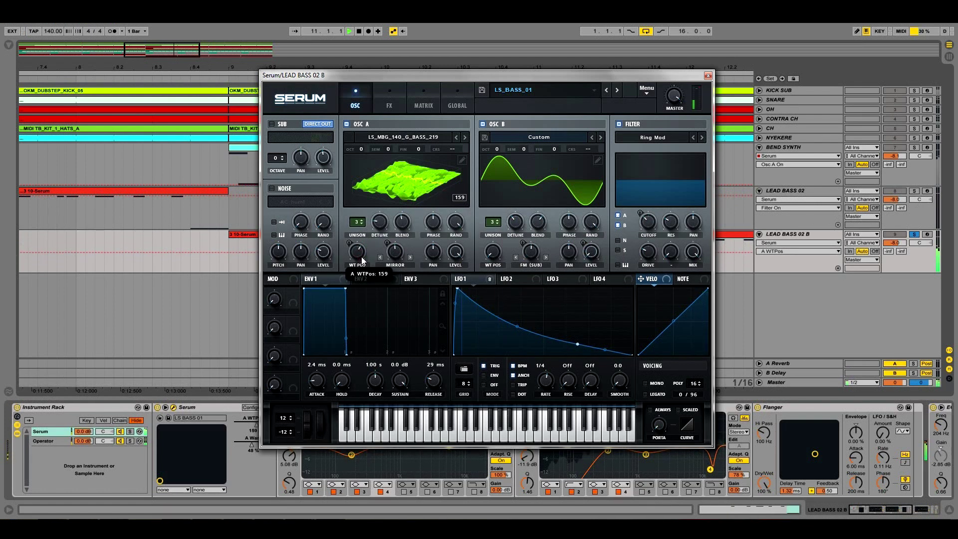
key(space)
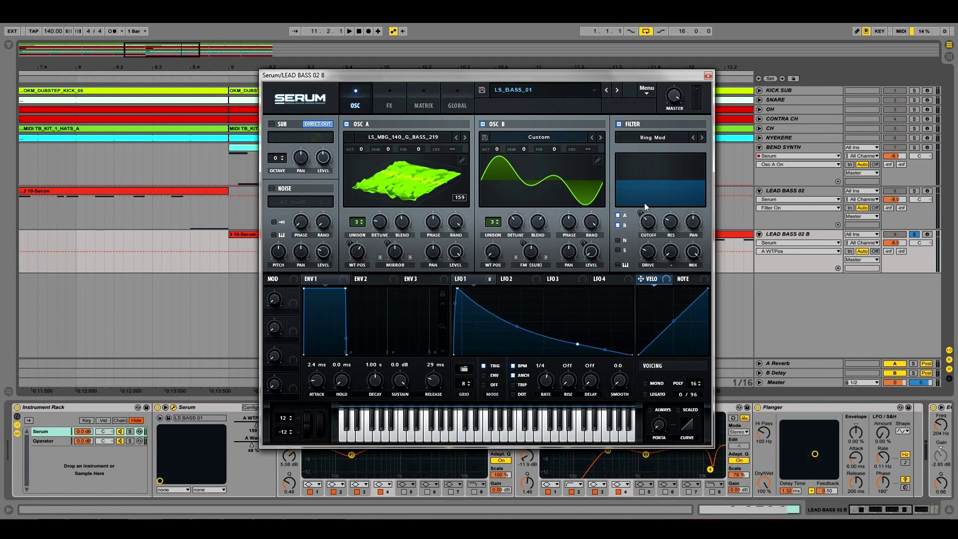
Review LFO 1's modulation assignments and the effects rack of the LEAD BASS 02 B patch, play it and close Serum.
click(469, 283)
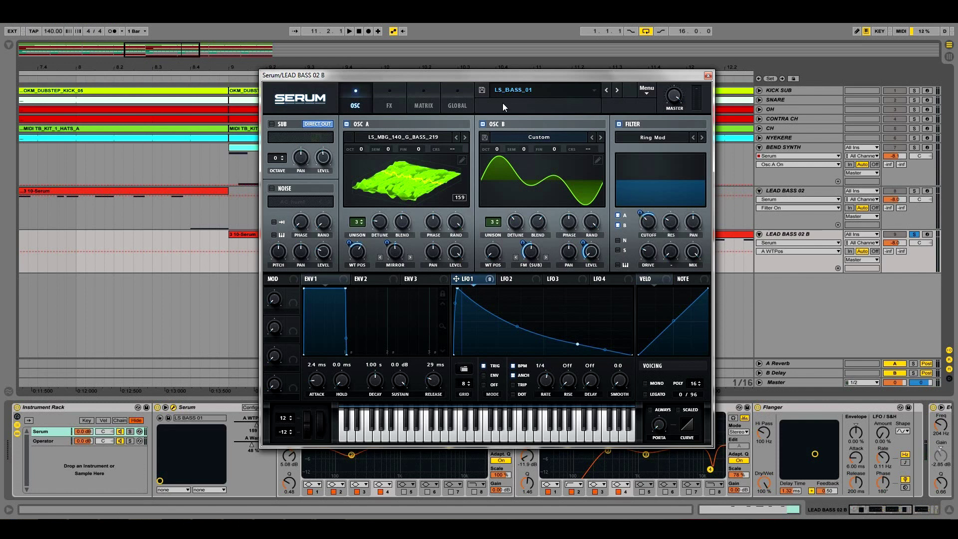
key(space)
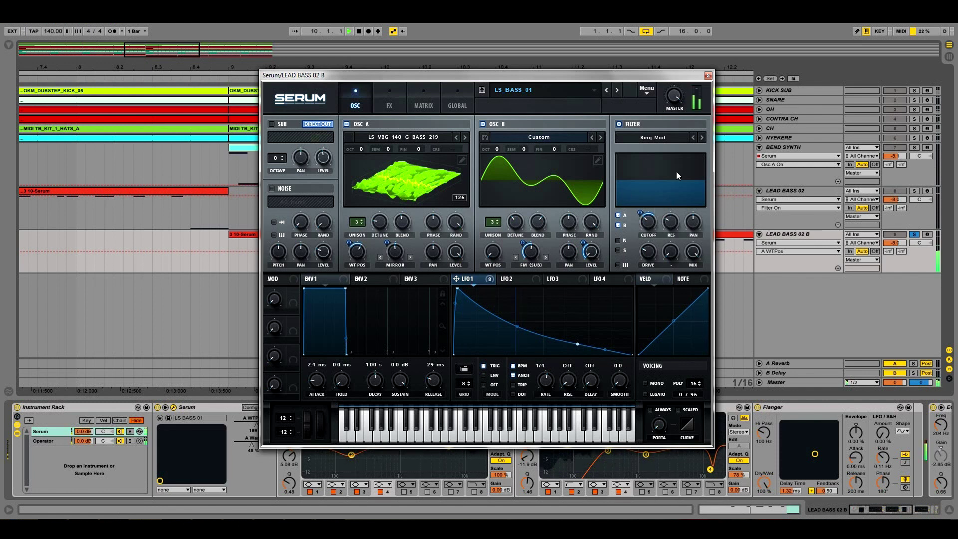
click(388, 100)
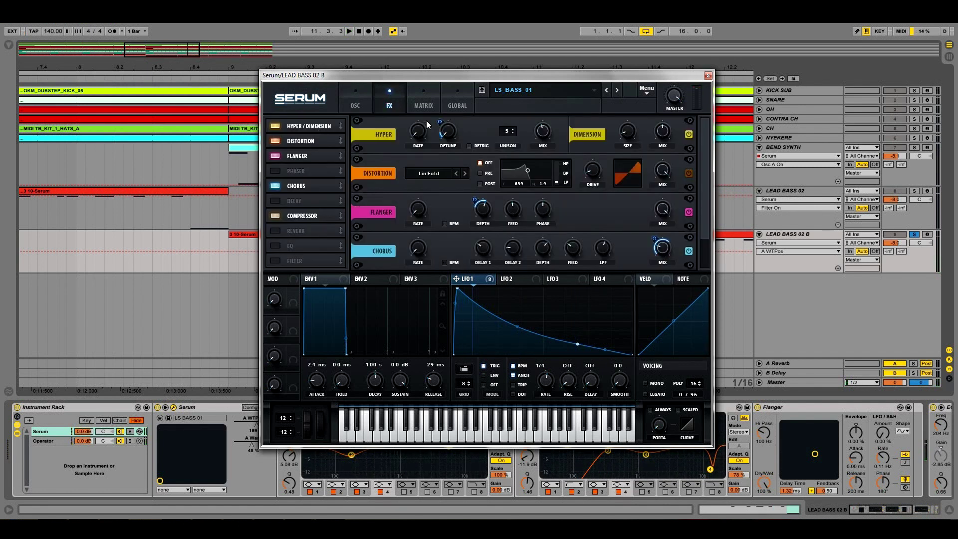
click(370, 99)
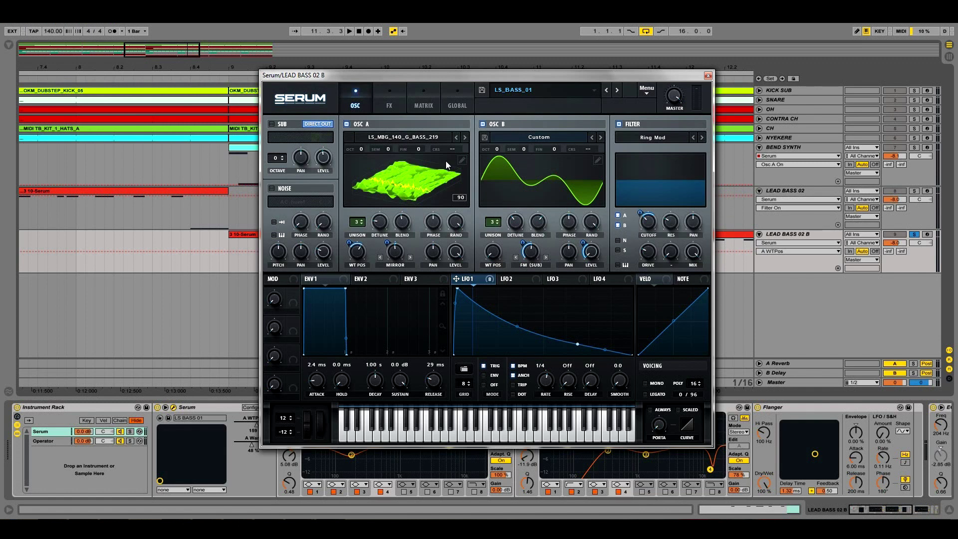
click(389, 95)
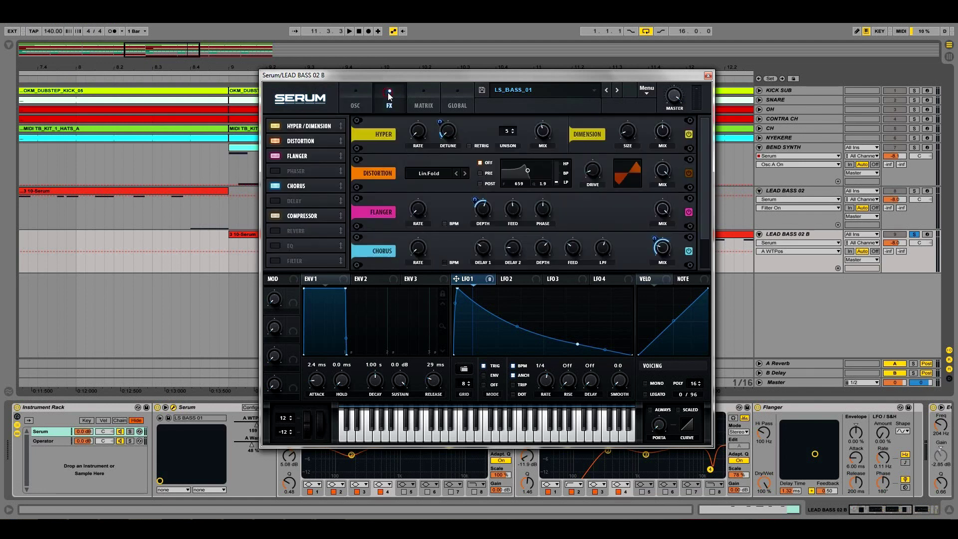
scroll(703, 175, down, 3)
scroll(703, 175, up, 3)
click(708, 76)
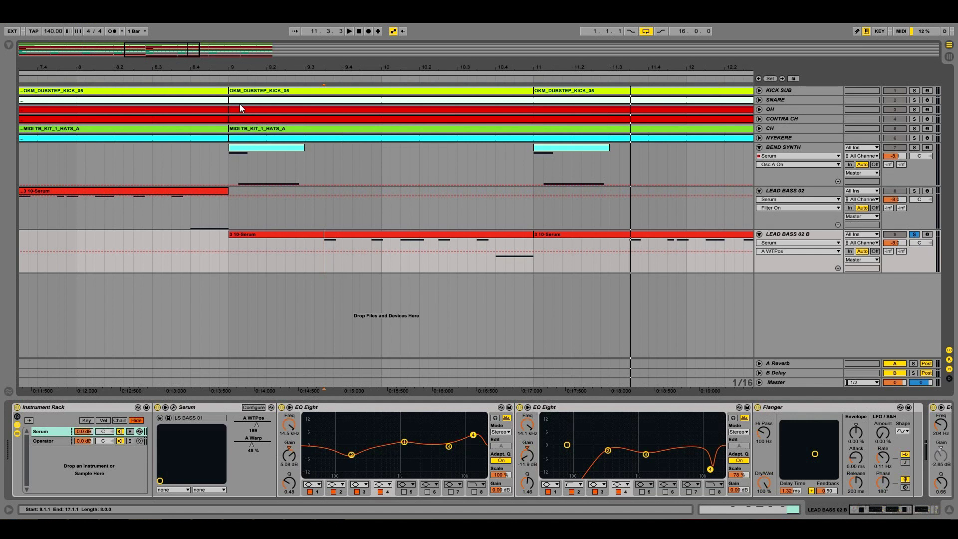
Hide the device view and zoom out to show the whole 16-bar arrangement.
key(minus)
key(minus)
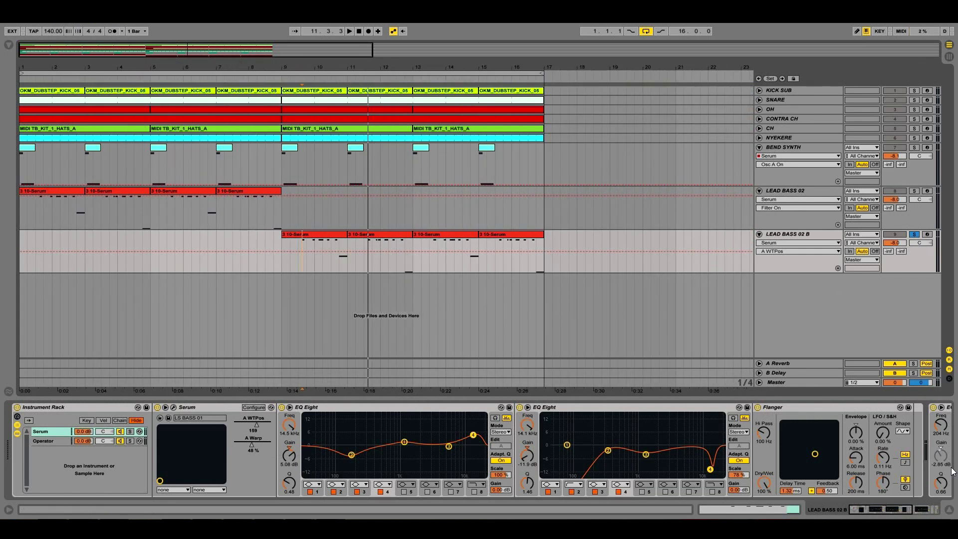
click(950, 509)
key(minus)
key(minus)
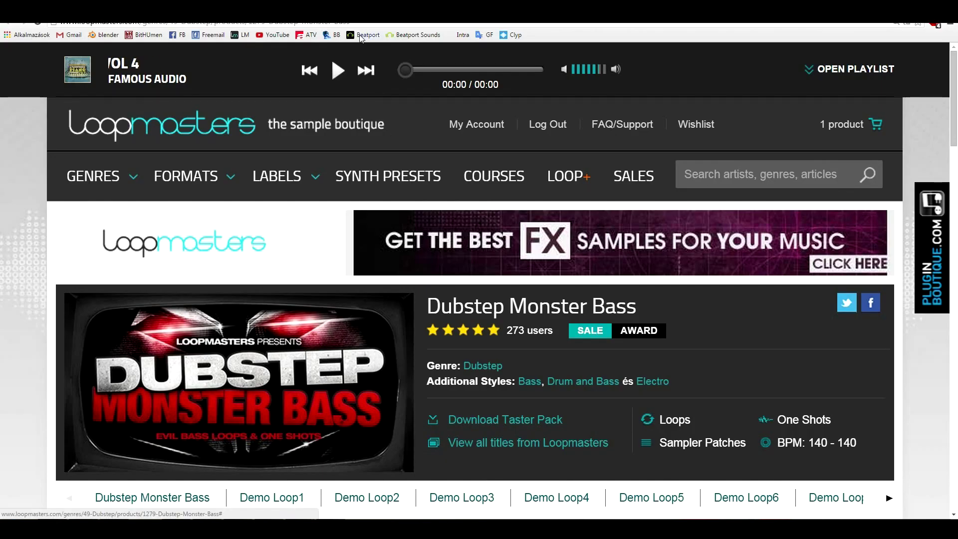
In the browser, look through the Loopmasters Dubstep Monster Bass and Bass Heavy Trap pages, and return to the TRAP_GROOVE_20 project in Ableton Live.
scroll(480, 299, down, 10)
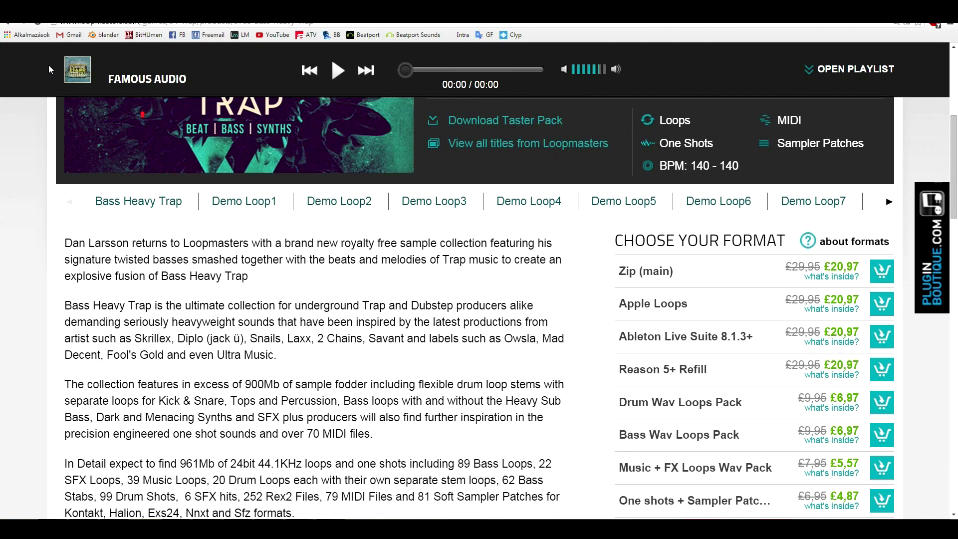
scroll(214, 295, up, 6)
scroll(214, 296, down, 2)
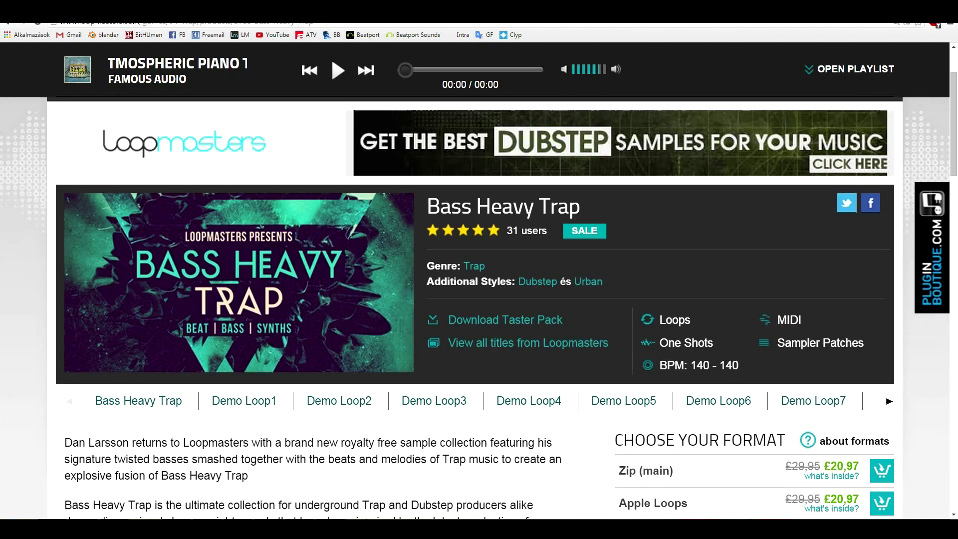
key(alt+Tab)
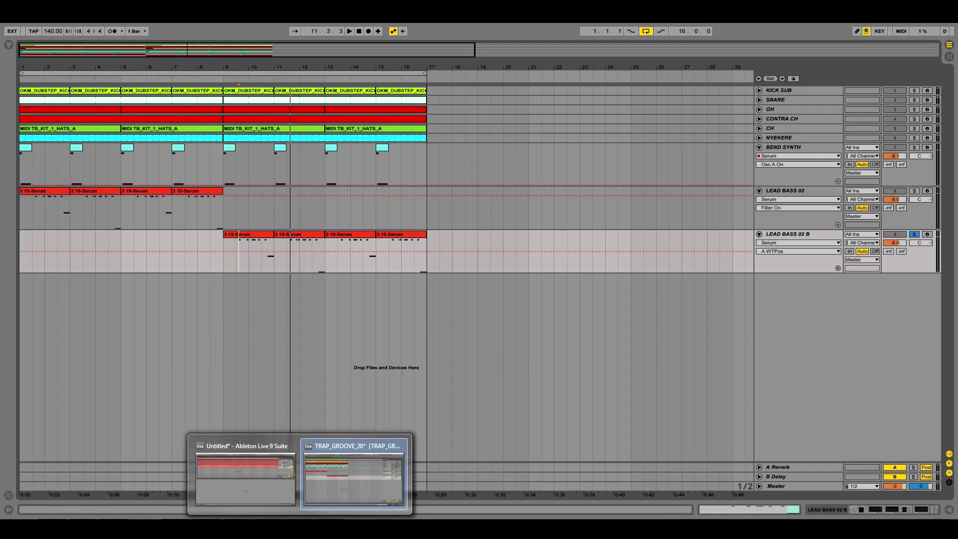